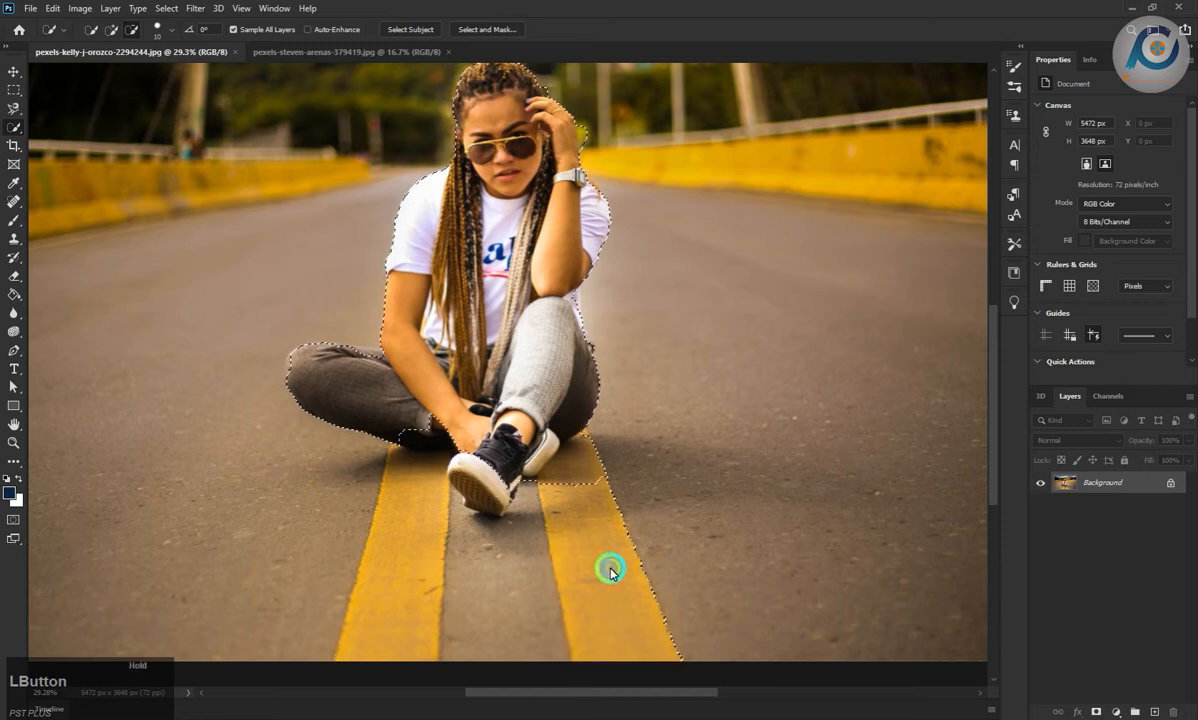
- Subtract the yellow road line beside the leg and the background around the raised hand from the selection
{"action": "mouse_move", "coordinate": [609, 479]}
{"action": "left_mouse_down"}
{"action": "mouse_move", "coordinate": [574, 472]}
{"action": "mouse_move", "coordinate": [596, 451]}
{"action": "mouse_move", "coordinate": [591, 439]}
{"action": "mouse_move", "coordinate": [606, 441]}
{"action": "mouse_move", "coordinate": [569, 449]}
{"action": "left_mouse_up"}
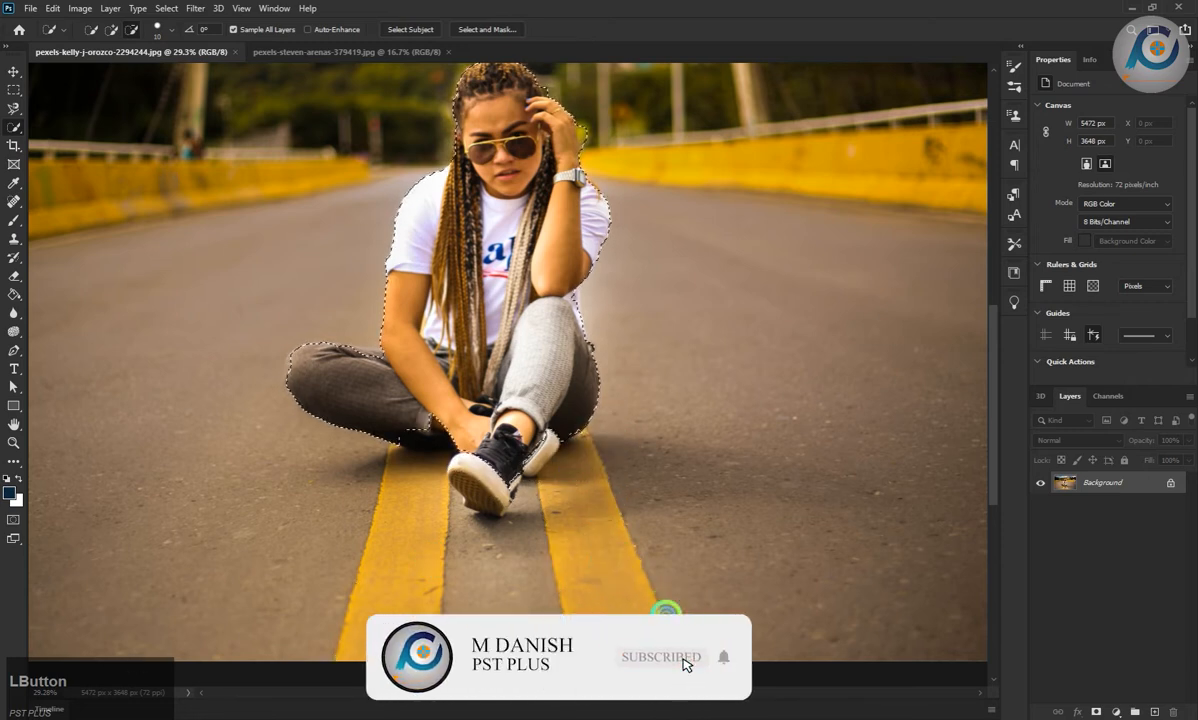
{"action": "scroll", "coordinate": [585, 190], "scroll_direction": "up", "scroll_amount": 4, "text": "alt"}
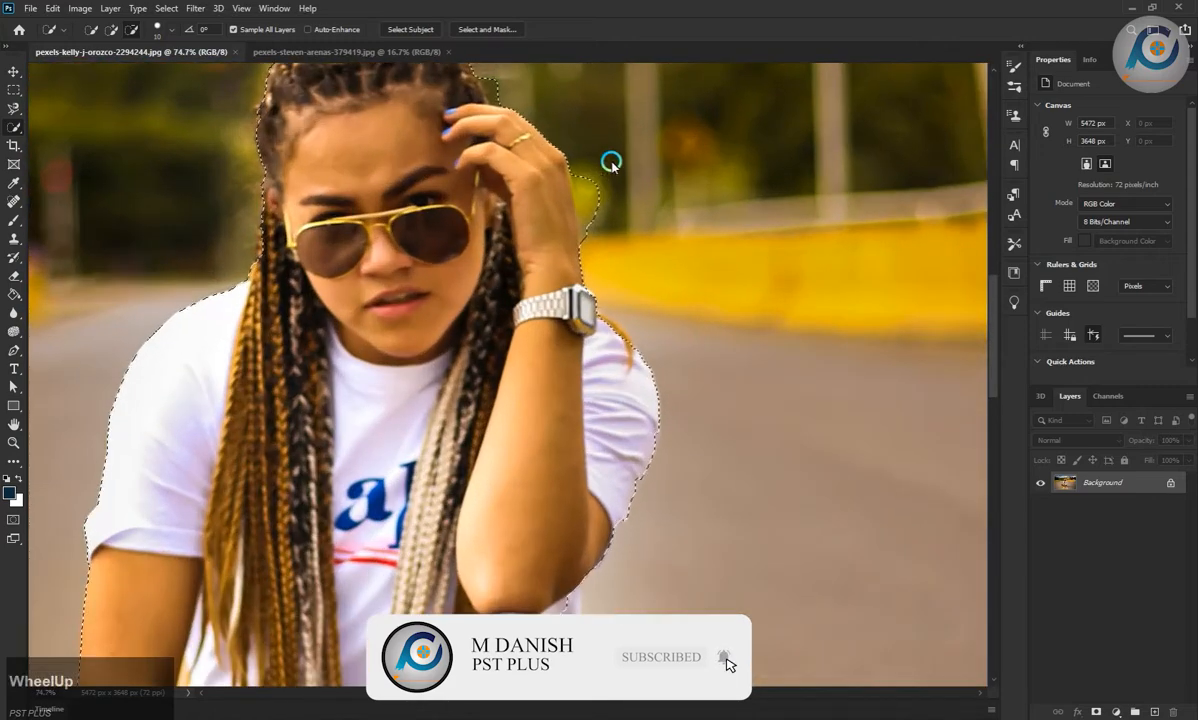
{"action": "scroll", "coordinate": [598, 207], "scroll_direction": "up", "scroll_amount": 2, "text": "alt"}
{"action": "left_click", "coordinate": [445, 133]}
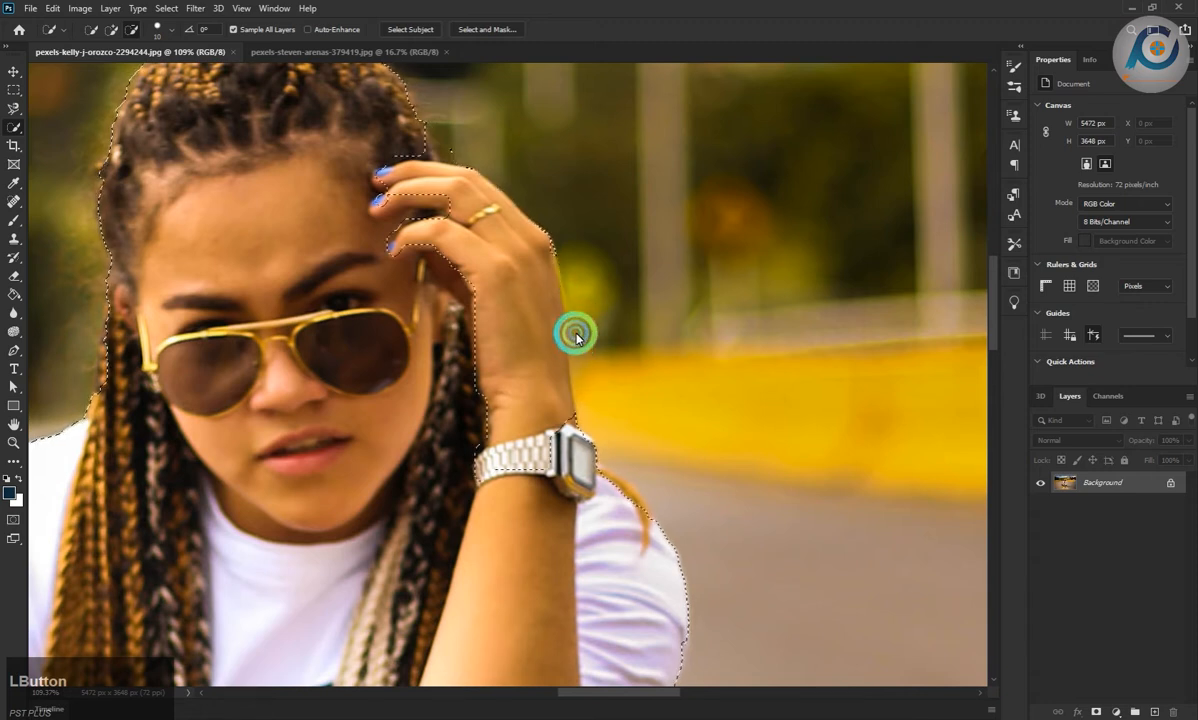
{"action": "key", "text": "ctrl+z"}
{"action": "left_click", "coordinate": [575, 262]}
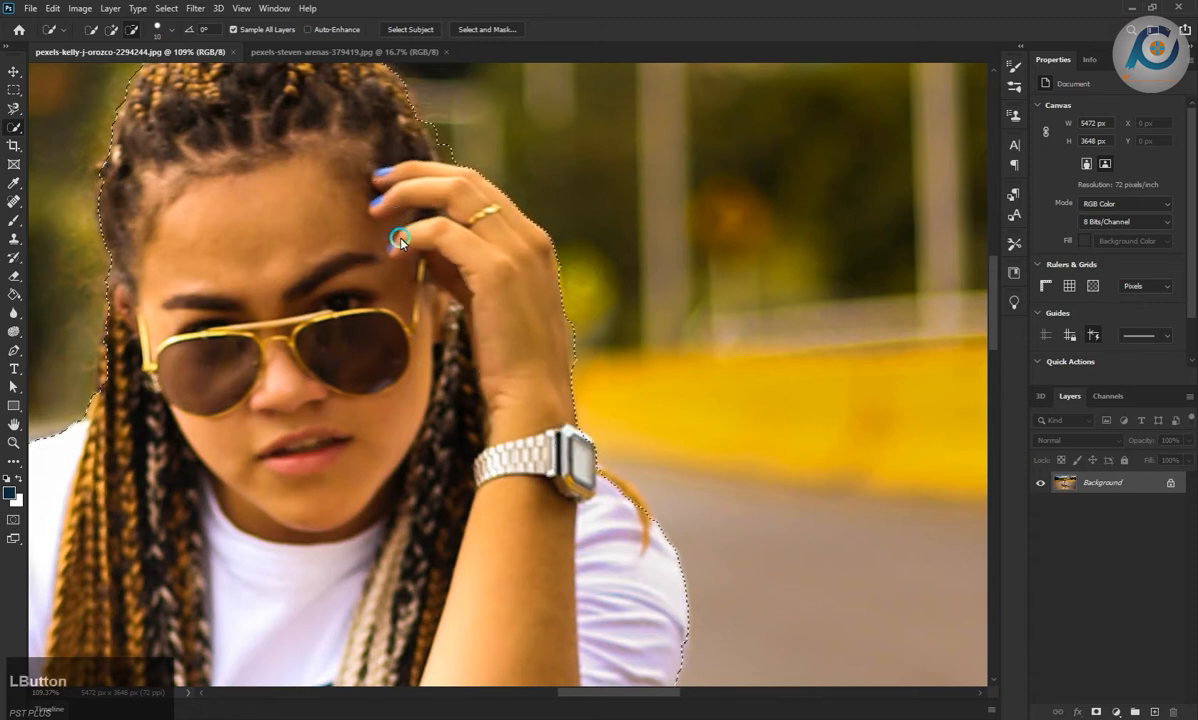
{"action": "left_click", "coordinate": [580, 361]}
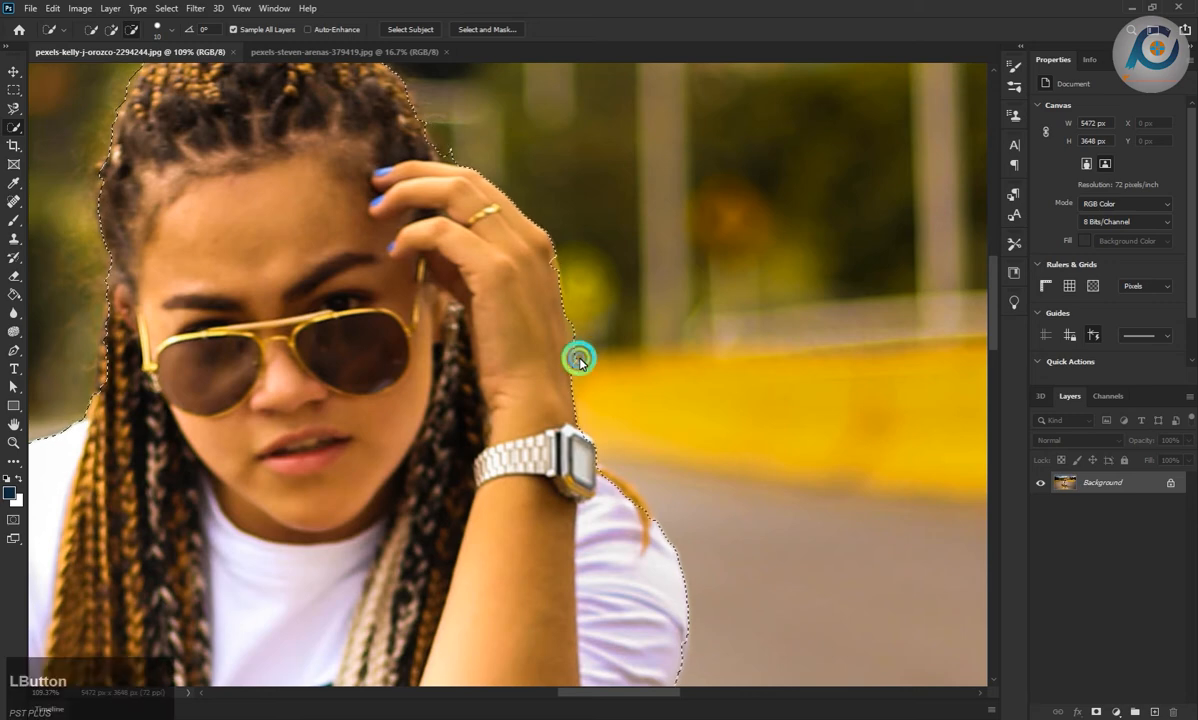
- Add the front shoe's sole and the dark area beneath the crossed leg to the selection
{"action": "scroll", "coordinate": [578, 335], "scroll_direction": "down", "scroll_amount": 5}
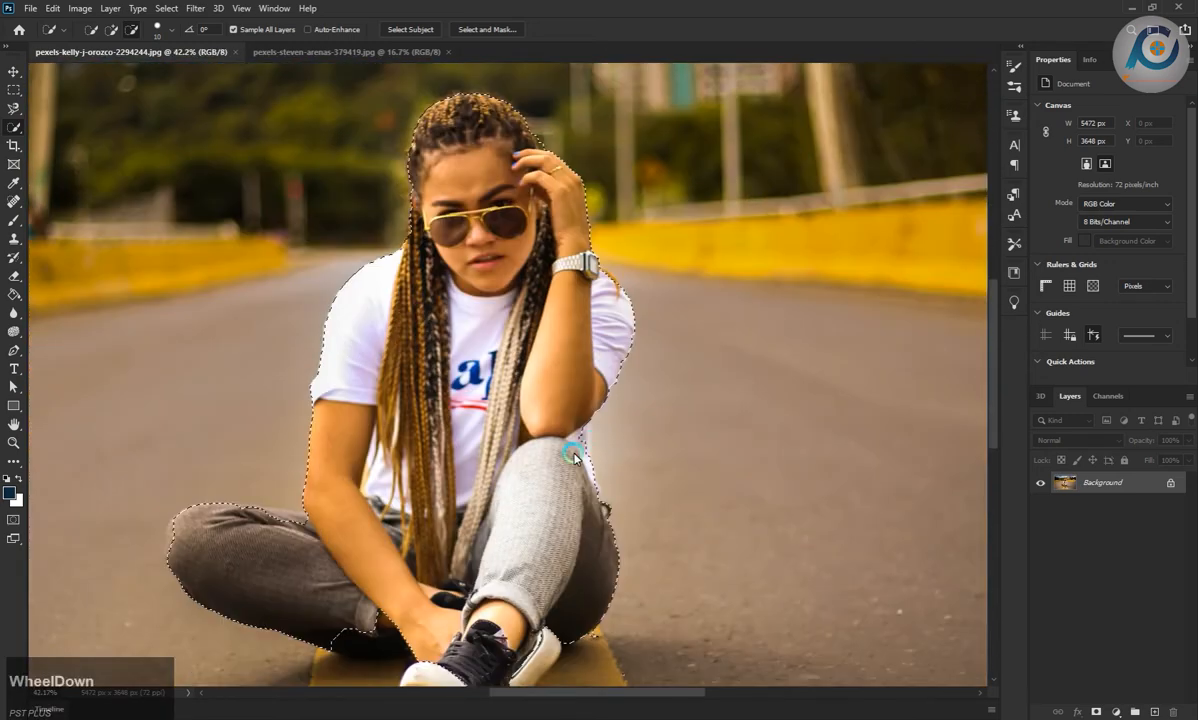
{"action": "scroll", "coordinate": [600, 390], "scroll_direction": "down", "scroll_amount": 4}
{"action": "left_click", "coordinate": [101, 28]}
{"action": "scroll", "coordinate": [459, 403], "scroll_direction": "down", "scroll_amount": 1}
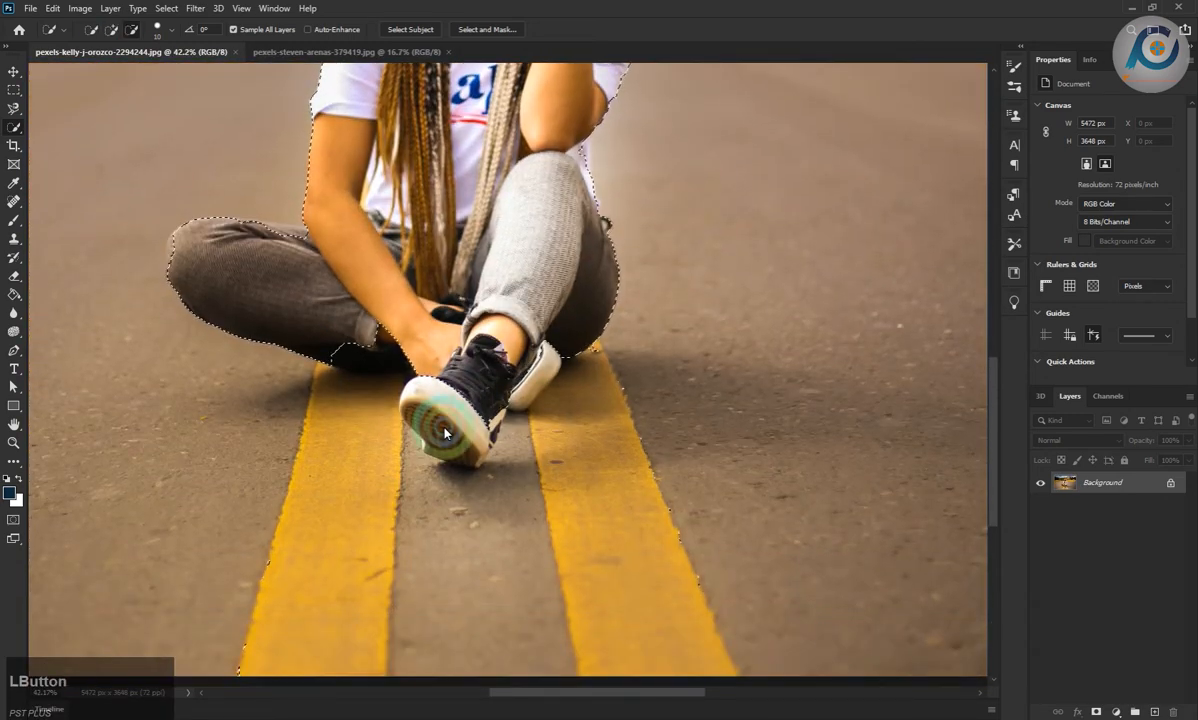
{"action": "left_click", "coordinate": [110, 29]}
{"action": "left_click", "coordinate": [441, 448]}
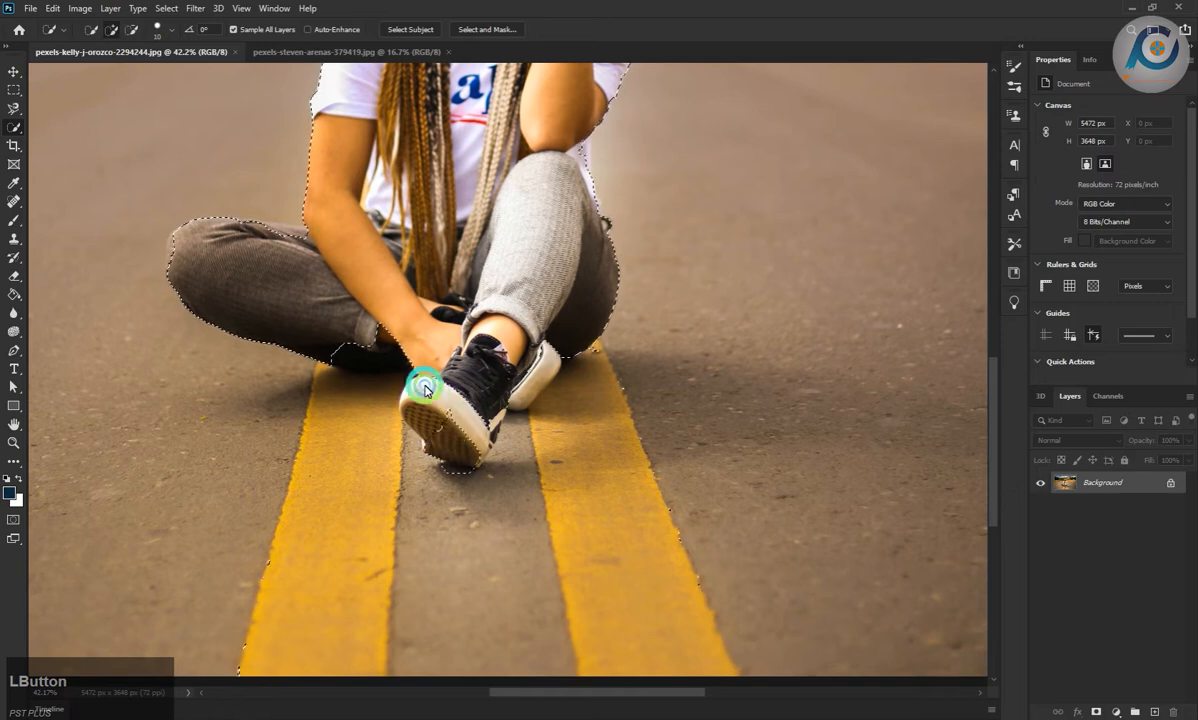
{"action": "scroll", "coordinate": [358, 352], "scroll_direction": "up", "scroll_amount": 5}
{"action": "scroll", "coordinate": [357, 352], "scroll_direction": "up", "scroll_amount": 3}
{"action": "mouse_move", "coordinate": [356, 369]}
{"action": "left_mouse_down"}
{"action": "mouse_move", "coordinate": [279, 373]}
{"action": "mouse_move", "coordinate": [294, 404]}
{"action": "left_mouse_up"}
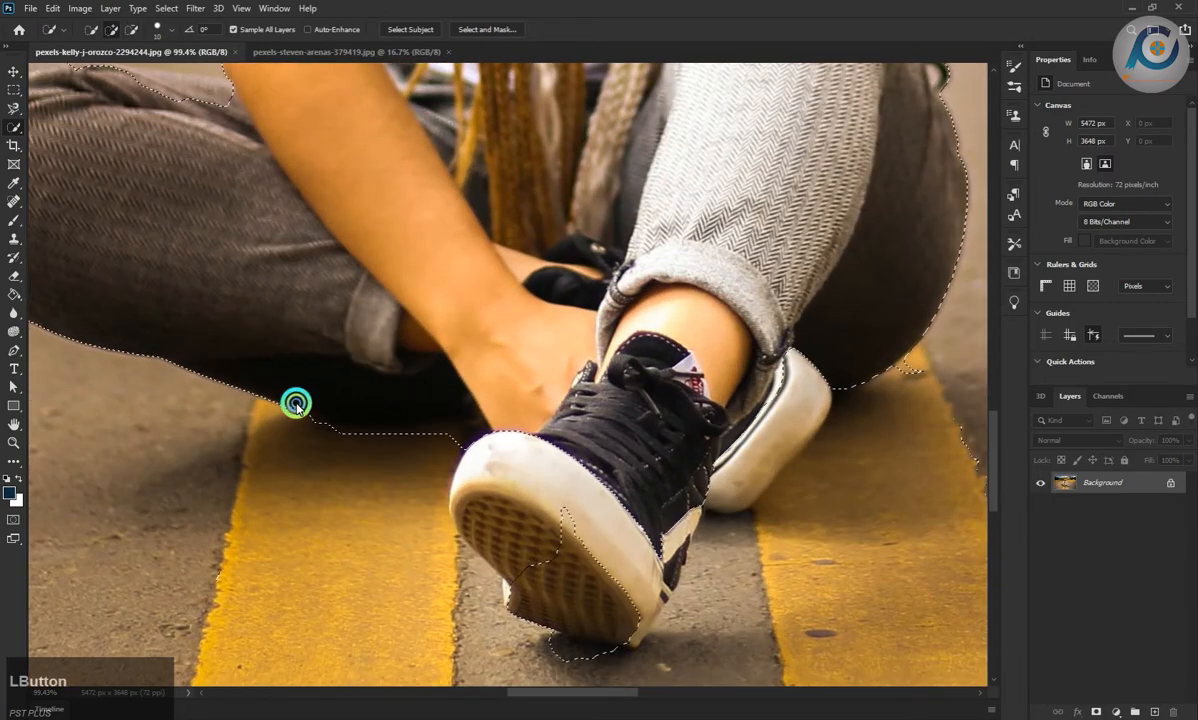
- Refine the selection around both shoes, covering the front sole fully and excluding the road beneath it
{"action": "scroll", "coordinate": [527, 437], "scroll_direction": "down", "scroll_amount": 1}
{"action": "scroll", "coordinate": [527, 437], "scroll_direction": "down", "scroll_amount": 1}
{"action": "left_click", "coordinate": [499, 333]}
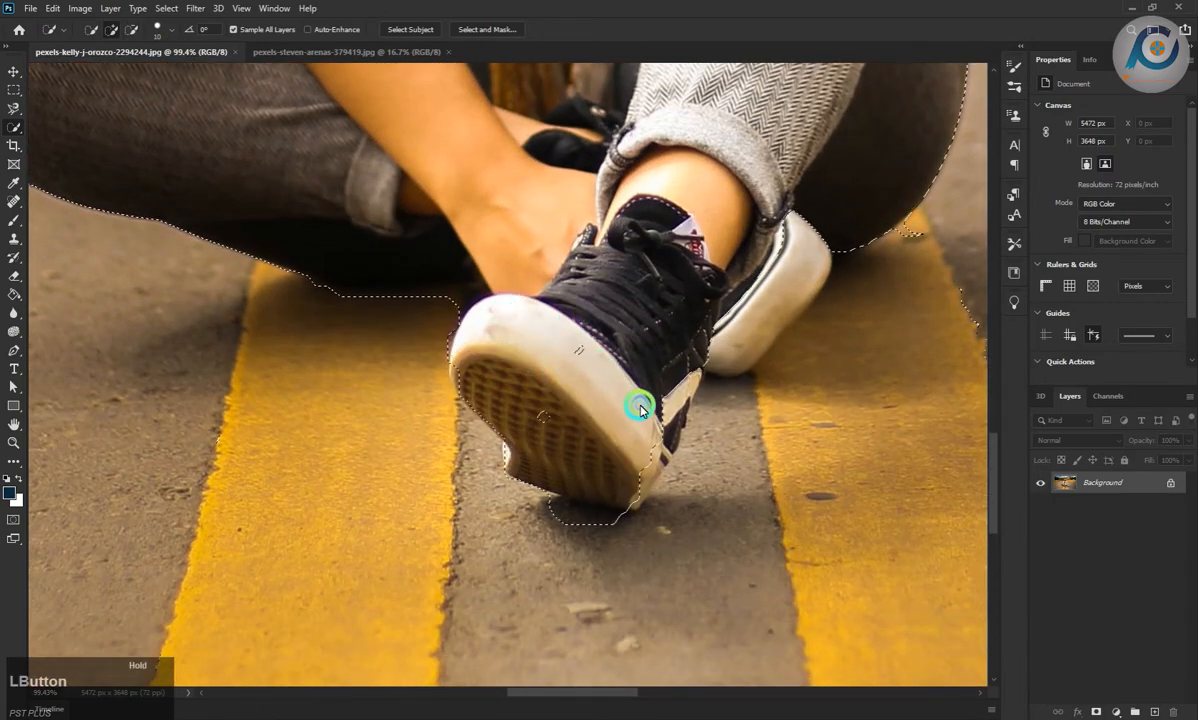
{"action": "mouse_move", "coordinate": [640, 410]}
{"action": "left_mouse_down"}
{"action": "mouse_move", "coordinate": [557, 392]}
{"action": "mouse_move", "coordinate": [552, 418]}
{"action": "mouse_move", "coordinate": [655, 472]}
{"action": "mouse_move", "coordinate": [692, 348]}
{"action": "mouse_move", "coordinate": [754, 280]}
{"action": "mouse_move", "coordinate": [796, 292]}
{"action": "mouse_move", "coordinate": [692, 367]}
{"action": "mouse_move", "coordinate": [641, 488]}
{"action": "mouse_move", "coordinate": [667, 454]}
{"action": "mouse_move", "coordinate": [425, 311]}
{"action": "mouse_move", "coordinate": [552, 508]}
{"action": "mouse_move", "coordinate": [628, 520]}
{"action": "left_mouse_up"}
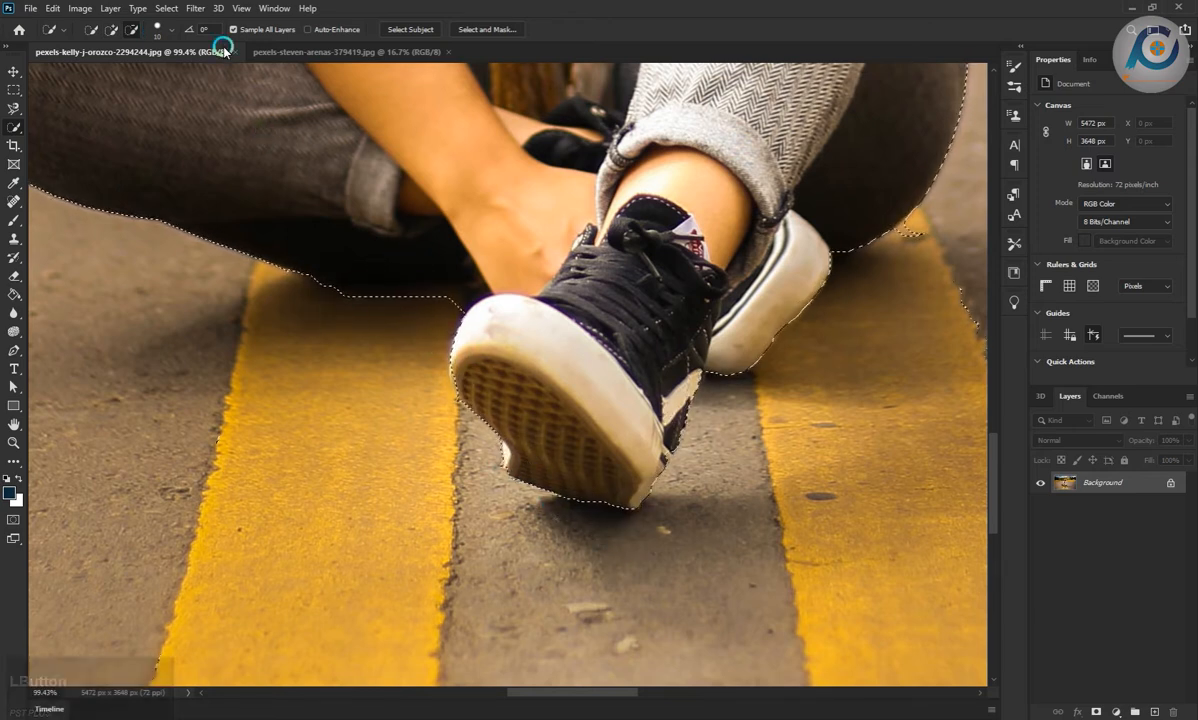
{"action": "left_click", "coordinate": [113, 30]}
{"action": "mouse_move", "coordinate": [567, 418]}
{"action": "left_mouse_down"}
{"action": "mouse_move", "coordinate": [590, 507]}
{"action": "mouse_move", "coordinate": [657, 509]}
{"action": "mouse_move", "coordinate": [680, 449]}
{"action": "mouse_move", "coordinate": [655, 485]}
{"action": "left_mouse_up"}
- Subtract the leftover road and yellow line patches beside the hip and rear shoe from the selection
{"action": "scroll", "coordinate": [735, 360], "scroll_direction": "down", "scroll_amount": 5}
{"action": "scroll", "coordinate": [909, 302], "scroll_direction": "up", "scroll_amount": 5}
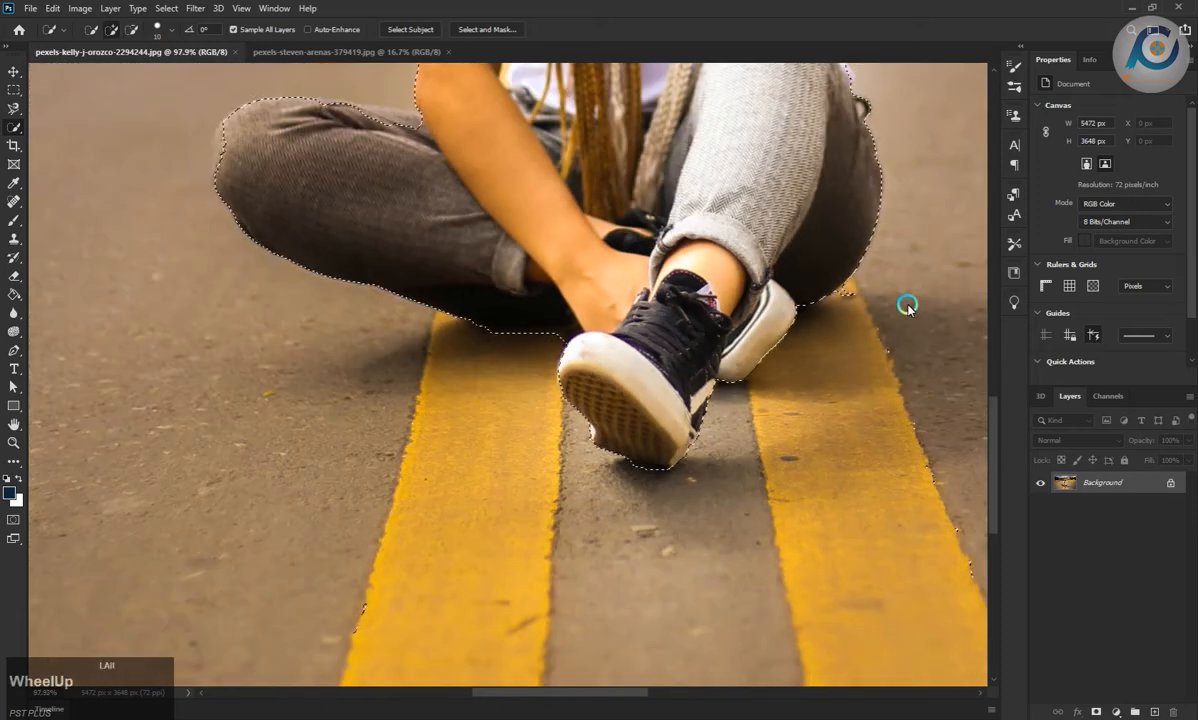
{"action": "left_click", "coordinate": [132, 30]}
{"action": "left_click", "coordinate": [804, 280]}
{"action": "mouse_move", "coordinate": [852, 342]}
{"action": "left_mouse_down"}
{"action": "mouse_move", "coordinate": [893, 421]}
{"action": "mouse_move", "coordinate": [866, 413]}
{"action": "left_mouse_up"}
{"action": "scroll", "coordinate": [751, 414], "scroll_direction": "down", "scroll_amount": 7}
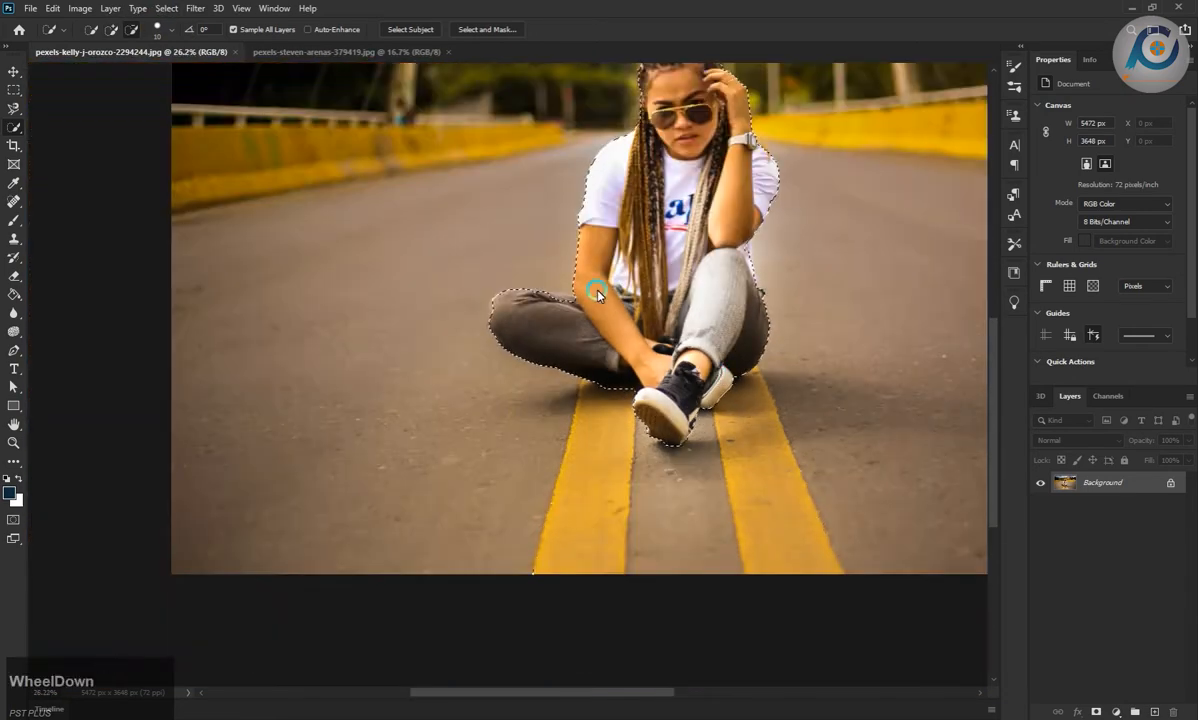
- Add the missing edges of the crossed leg's knee and thigh to the selection
{"action": "scroll", "coordinate": [568, 272], "scroll_direction": "up", "scroll_amount": 5}
{"action": "left_click", "coordinate": [112, 30]}
{"action": "left_click_drag", "start_coordinate": [398, 362], "coordinate": [392, 397]}
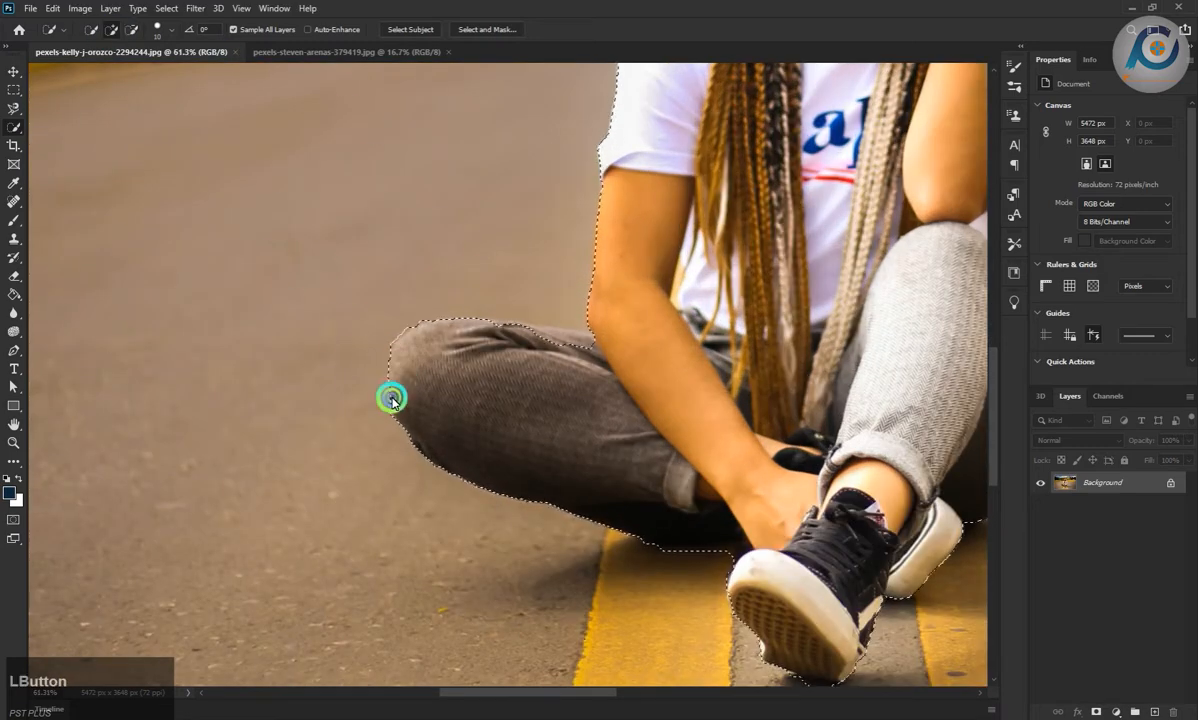
{"action": "left_click", "coordinate": [521, 331]}
{"action": "mouse_move", "coordinate": [521, 331]}
{"action": "left_mouse_down"}
{"action": "mouse_move", "coordinate": [597, 336]}
{"action": "mouse_move", "coordinate": [590, 371]}
{"action": "mouse_move", "coordinate": [507, 323]}
{"action": "mouse_move", "coordinate": [562, 348]}
{"action": "left_mouse_up"}
{"action": "left_click", "coordinate": [494, 487]}
- Refine the selection beside the raised knee and lower shirt, and trim the background between the wristwatch and sleeve
{"action": "scroll", "coordinate": [508, 463], "scroll_direction": "down", "scroll_amount": 5}
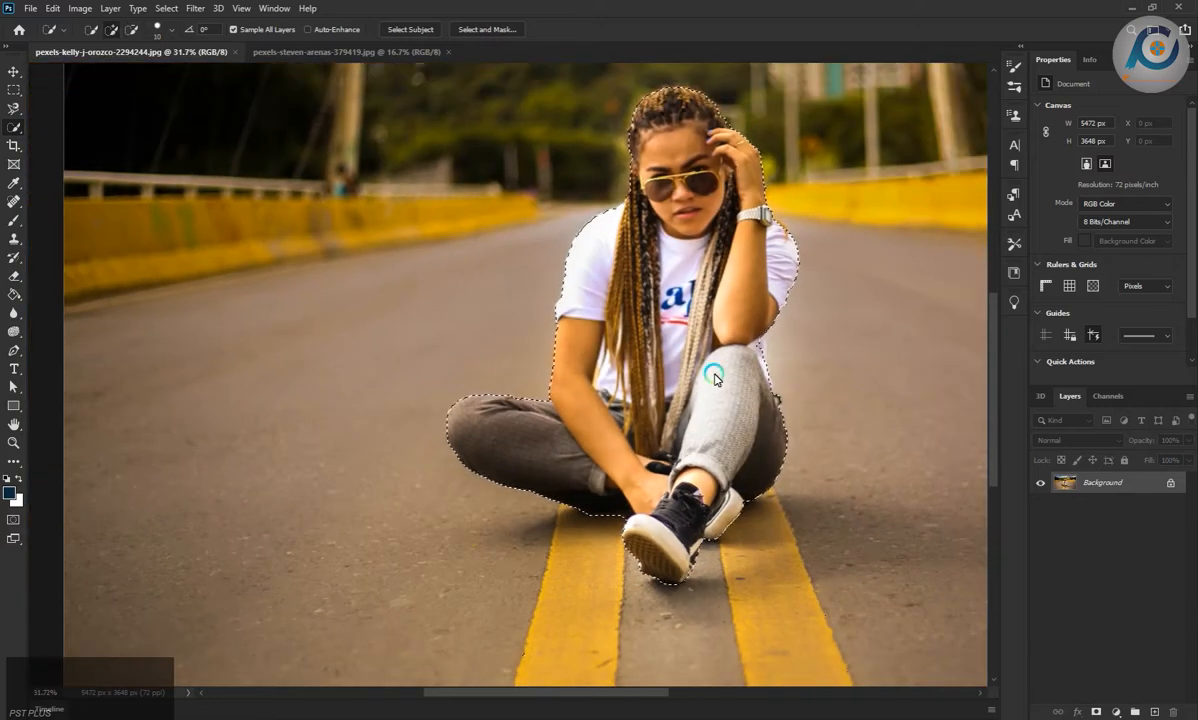
{"action": "scroll", "coordinate": [781, 423], "scroll_direction": "up", "scroll_amount": 5}
{"action": "mouse_move", "coordinate": [731, 375]}
{"action": "left_mouse_down"}
{"action": "mouse_move", "coordinate": [730, 455]}
{"action": "mouse_move", "coordinate": [751, 481]}
{"action": "mouse_move", "coordinate": [746, 455]}
{"action": "left_mouse_up"}
{"action": "scroll", "coordinate": [724, 511], "scroll_direction": "down", "scroll_amount": 2}
{"action": "scroll", "coordinate": [711, 396], "scroll_direction": "up", "scroll_amount": 3}
{"action": "mouse_move", "coordinate": [740, 385]}
{"action": "left_mouse_down"}
{"action": "mouse_move", "coordinate": [709, 413]}
{"action": "mouse_move", "coordinate": [742, 329]}
{"action": "mouse_move", "coordinate": [745, 369]}
{"action": "left_mouse_up"}
{"action": "scroll", "coordinate": [756, 400], "scroll_direction": "down", "scroll_amount": 2}
{"action": "scroll", "coordinate": [762, 254], "scroll_direction": "up", "scroll_amount": 4}
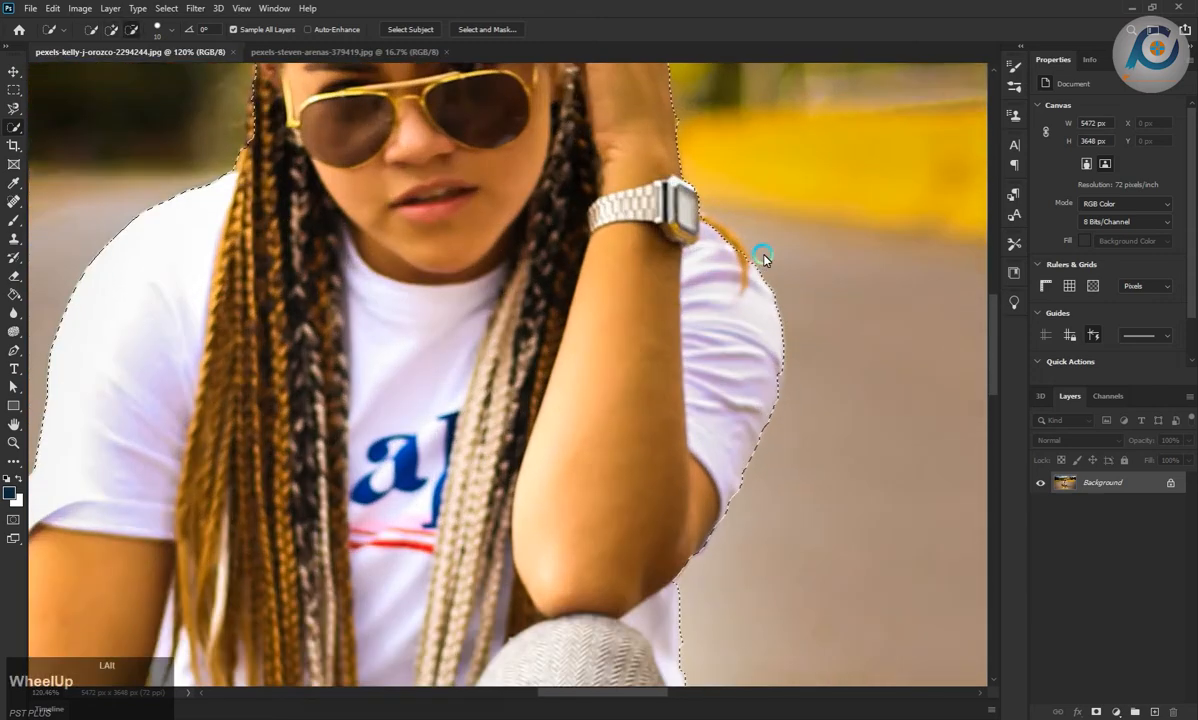
{"action": "left_click_drag", "start_coordinate": [714, 233], "coordinate": [682, 222]}
{"action": "scroll", "coordinate": [648, 407], "scroll_direction": "down", "scroll_amount": 4}
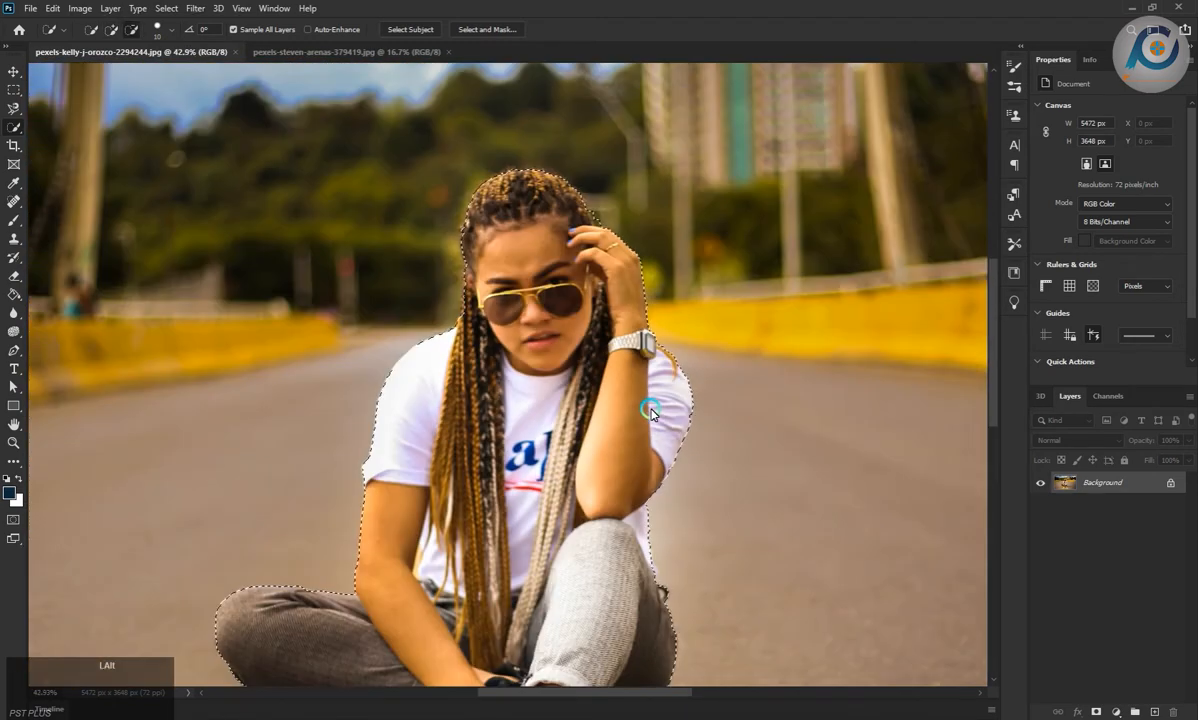
- Refine the selection edge along the braids beside the face on the side away from the raised hand
{"action": "scroll", "coordinate": [648, 407], "scroll_direction": "down", "scroll_amount": 2}
{"action": "mouse_move", "coordinate": [461, 222]}
{"action": "left_mouse_down"}
{"action": "mouse_move", "coordinate": [462, 240]}
{"action": "mouse_move", "coordinate": [463, 230]}
{"action": "left_mouse_up"}
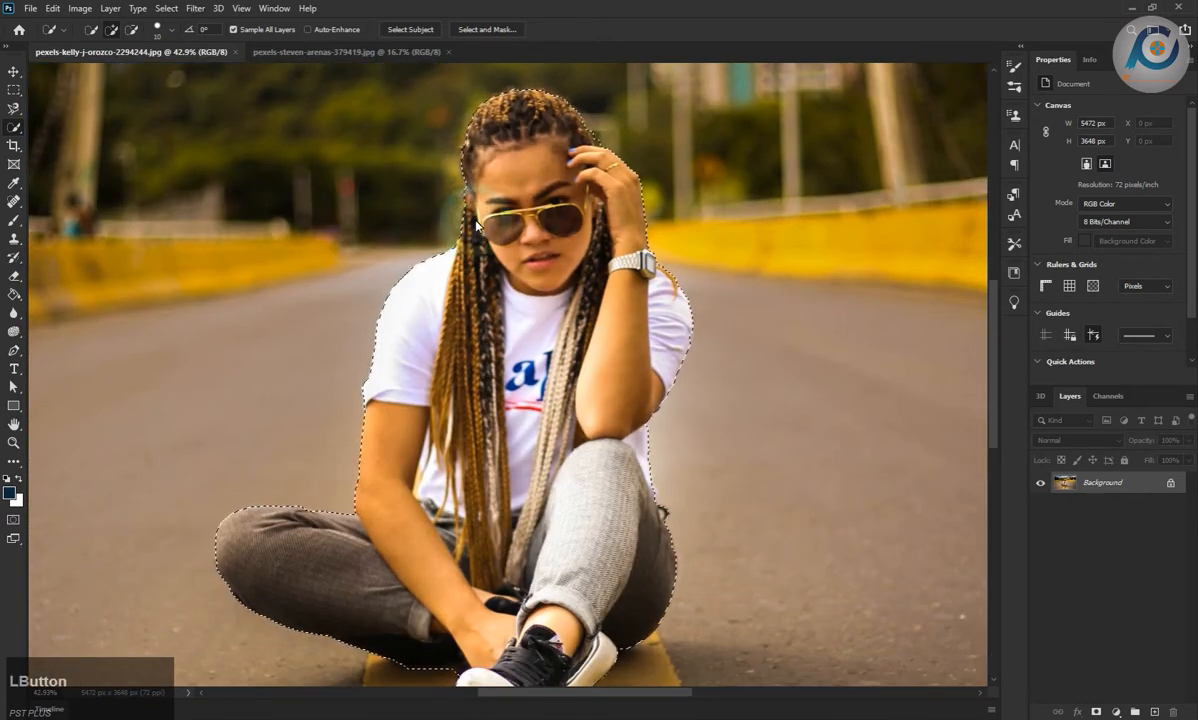
{"action": "scroll", "coordinate": [474, 150], "scroll_direction": "up", "scroll_amount": 3}
{"action": "left_click_drag", "start_coordinate": [470, 155], "coordinate": [449, 342]}
{"action": "scroll", "coordinate": [553, 370], "scroll_direction": "down", "scroll_amount": 7}
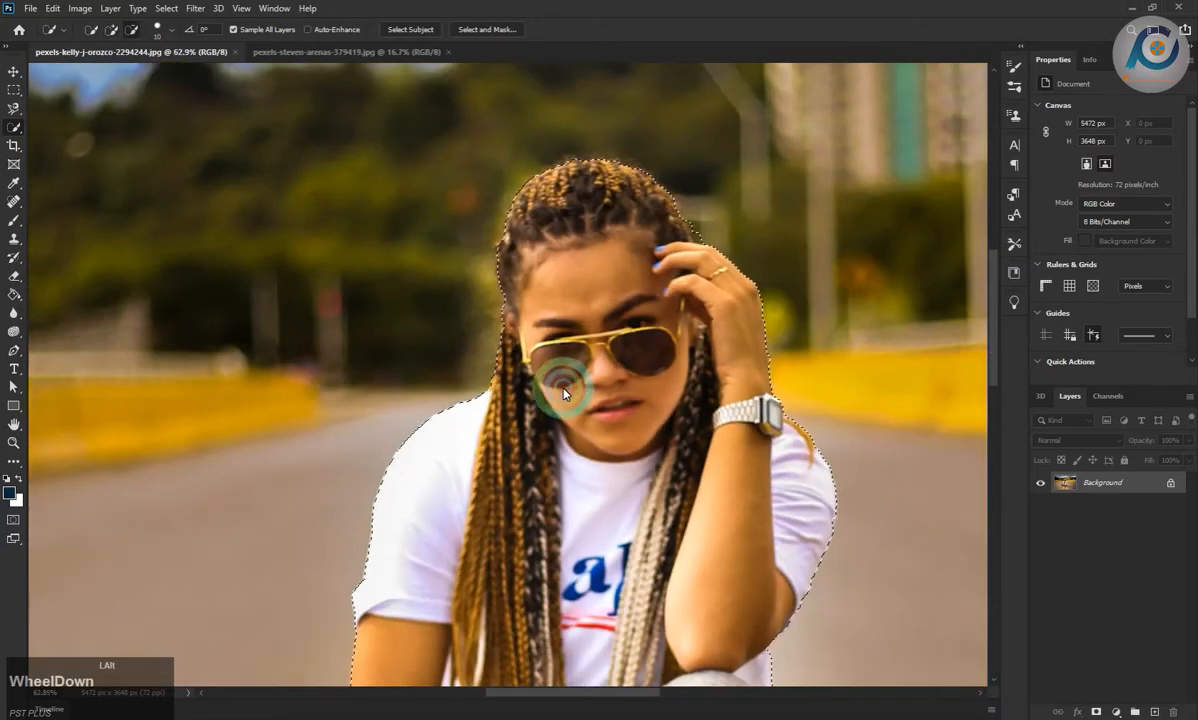
- Expand the woman's selection outward
{"action": "left_click", "coordinate": [166, 8]}
{"action": "mouse_move", "coordinate": [281, 213]}
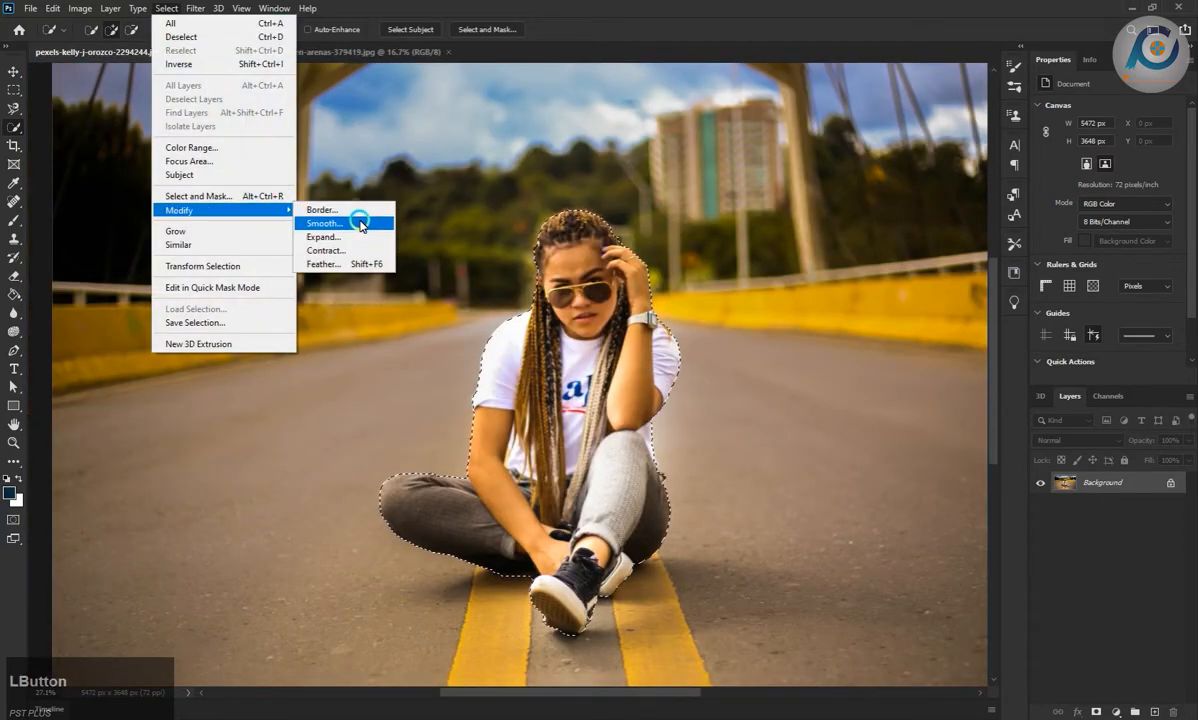
{"action": "left_click", "coordinate": [330, 234]}
{"action": "left_click", "coordinate": [650, 228]}
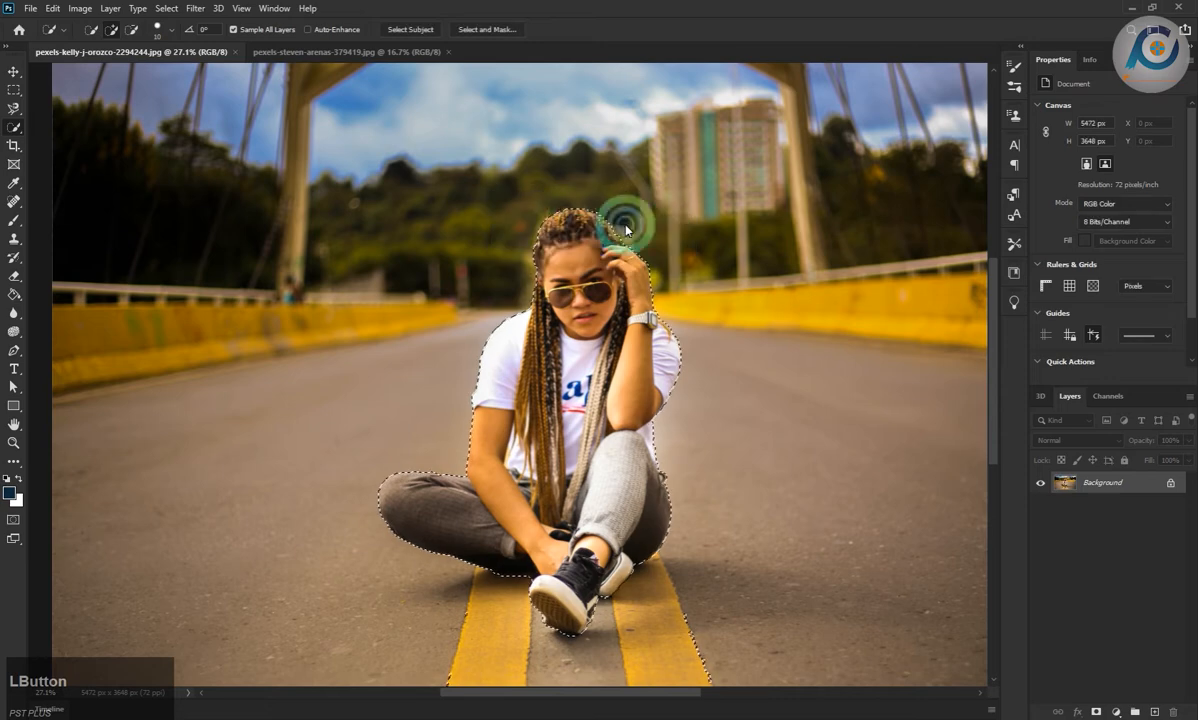
- Unlock the Background layer, try masking it with the current selection, and undo the mask
{"action": "left_click", "coordinate": [18, 73]}
{"action": "scroll", "coordinate": [583, 361], "scroll_direction": "down", "scroll_amount": 1}
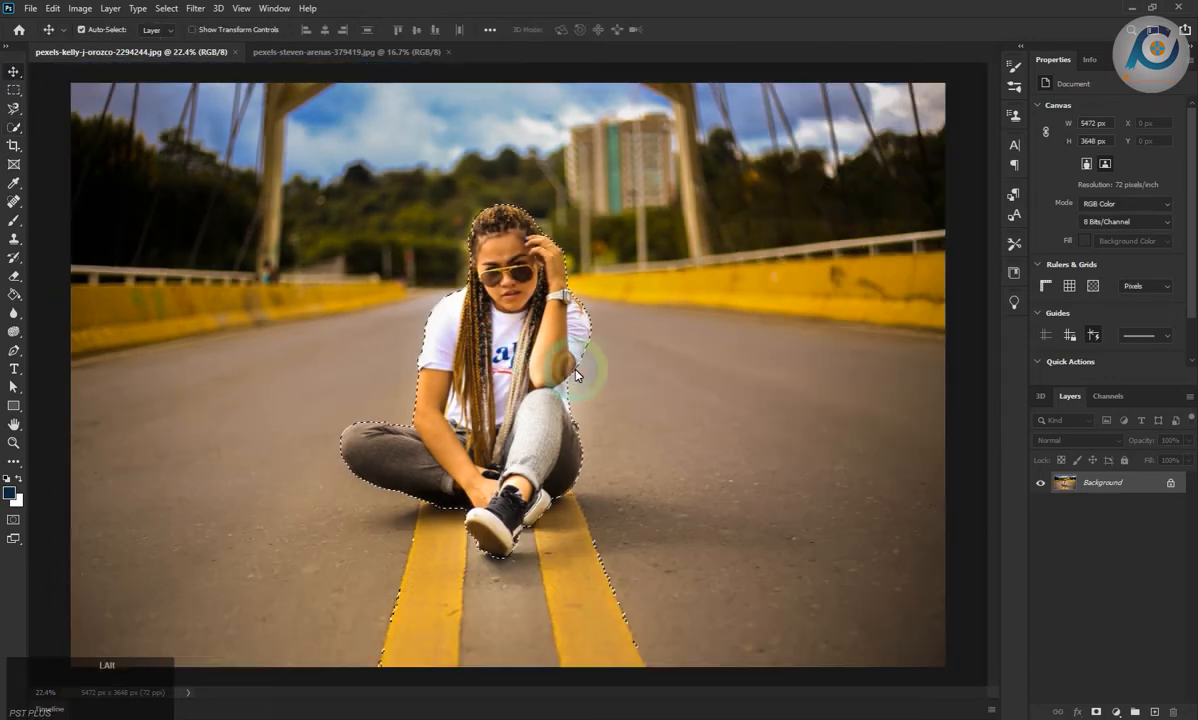
{"action": "left_click", "coordinate": [1171, 483]}
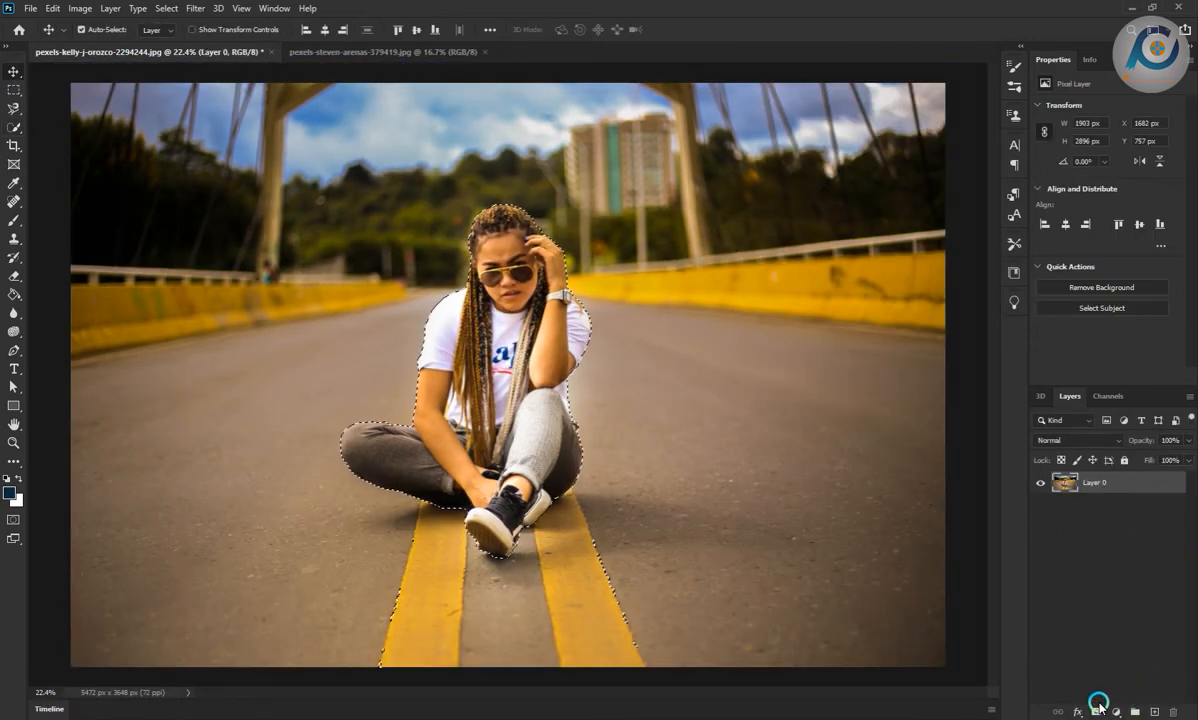
{"action": "left_click", "coordinate": [1096, 712]}
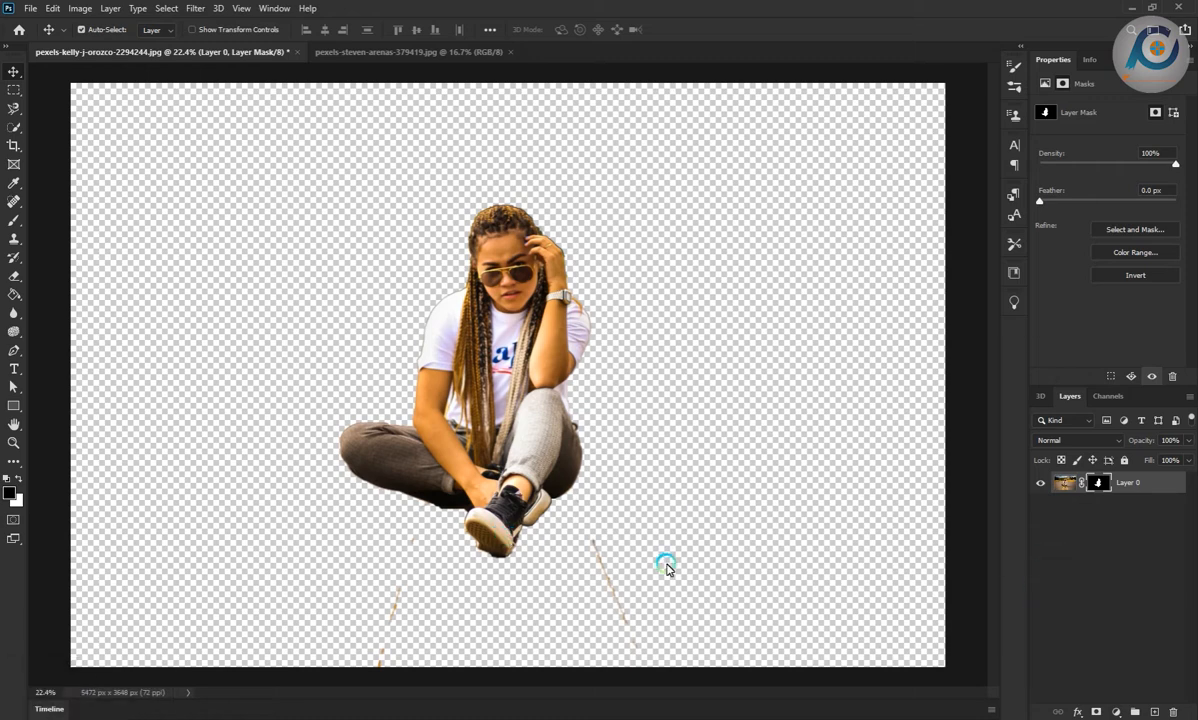
{"action": "key", "text": "ctrl+z"}
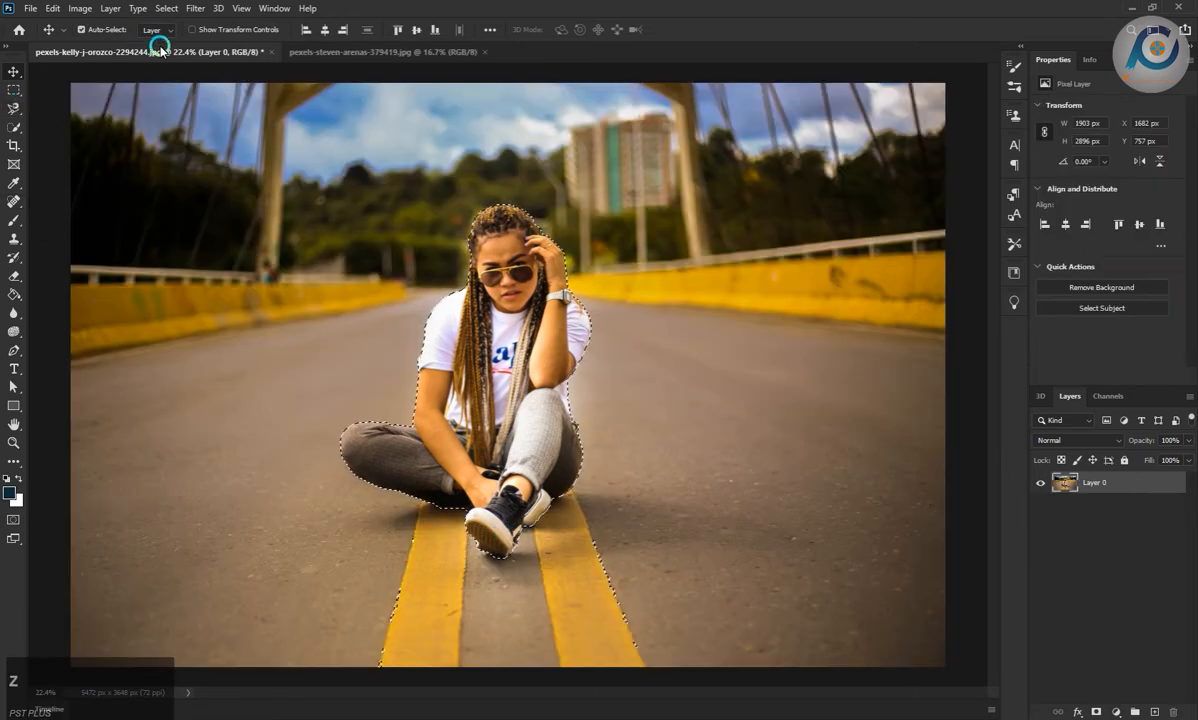
- Subtract the stray selection fragments along both yellow road lines with the Quick Selection tool
{"action": "left_click", "coordinate": [14, 127]}
{"action": "left_click", "coordinate": [413, 546]}
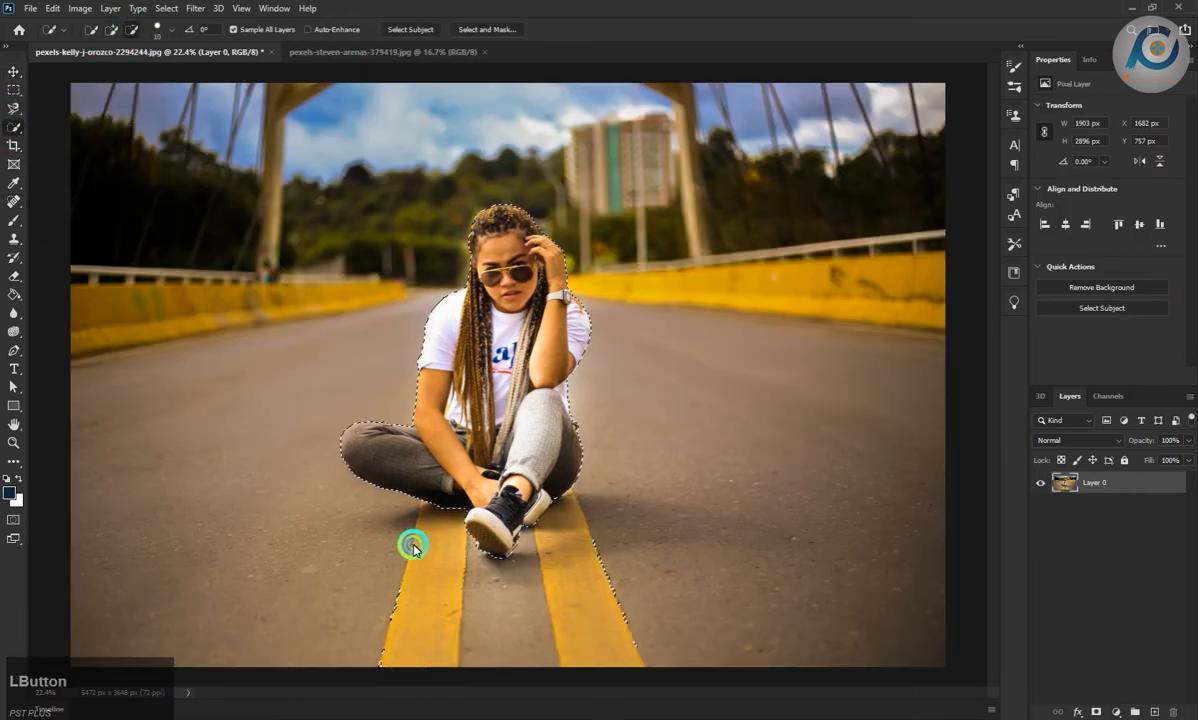
{"action": "mouse_move", "coordinate": [377, 667]}
{"action": "left_mouse_down"}
{"action": "mouse_move", "coordinate": [489, 610]}
{"action": "mouse_move", "coordinate": [397, 607]}
{"action": "left_mouse_up"}
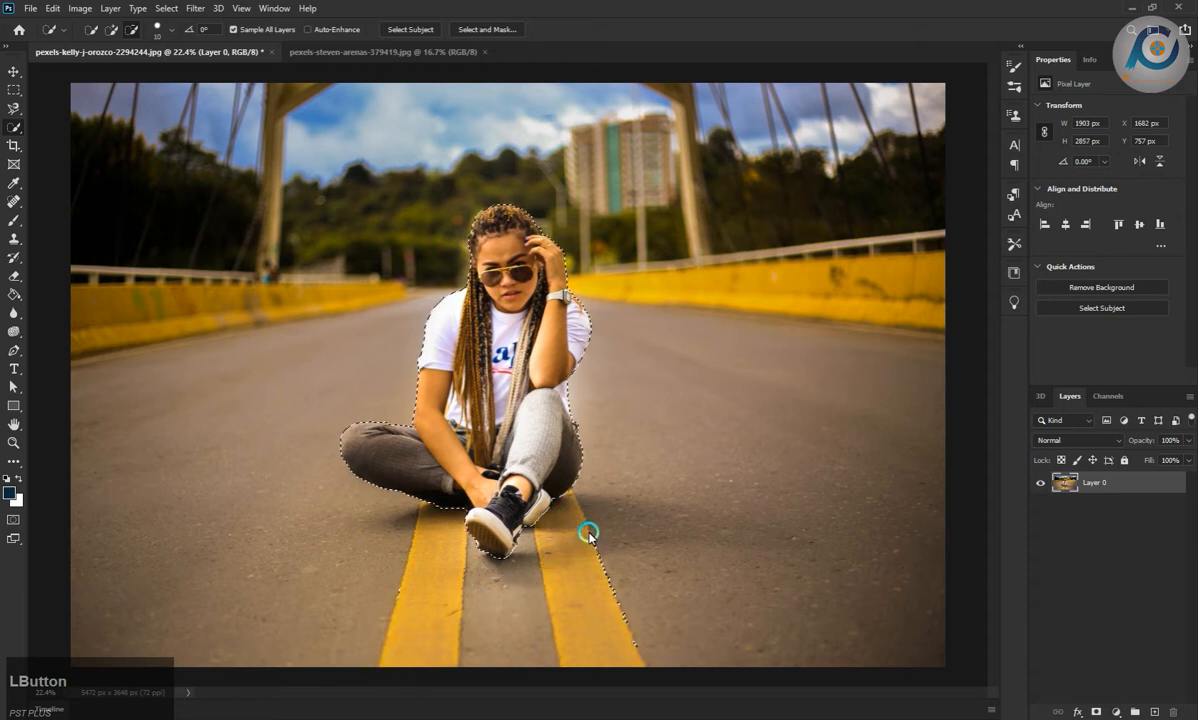
{"action": "mouse_move", "coordinate": [588, 534]}
{"action": "left_mouse_down"}
{"action": "mouse_move", "coordinate": [639, 649]}
{"action": "mouse_move", "coordinate": [402, 588]}
{"action": "mouse_move", "coordinate": [541, 637]}
{"action": "left_mouse_up"}
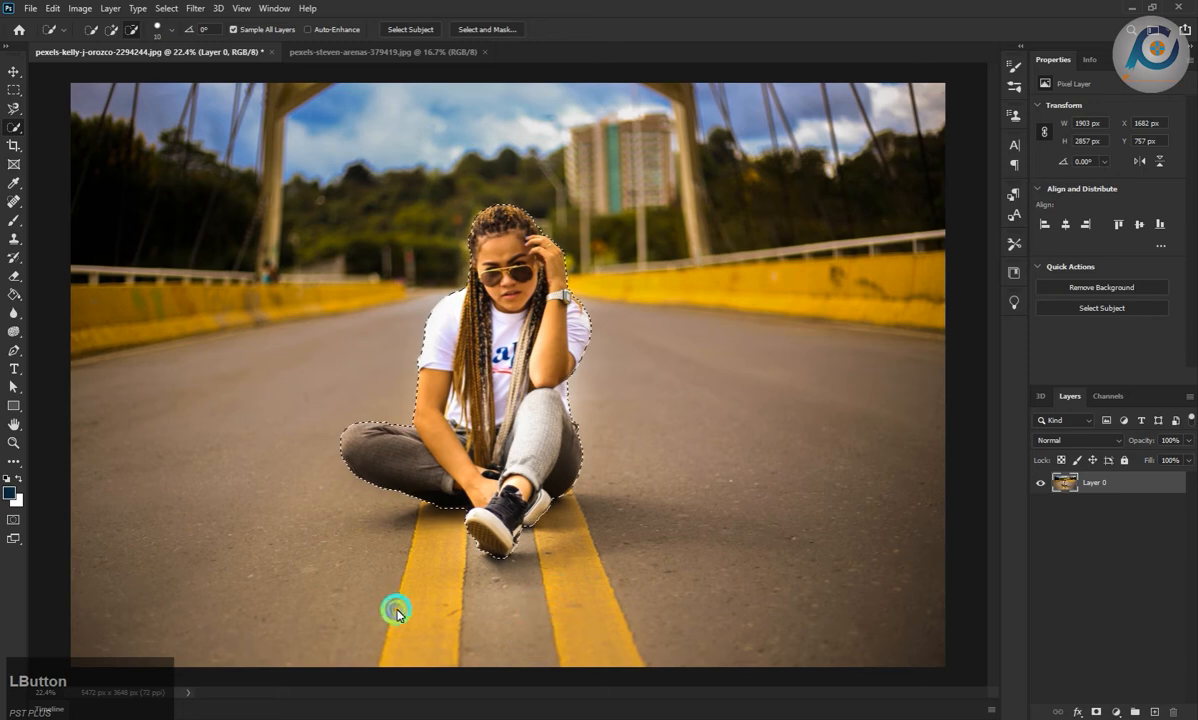
{"action": "scroll", "coordinate": [403, 604], "scroll_direction": "up", "scroll_amount": 5}
{"action": "left_click_drag", "start_coordinate": [393, 572], "coordinate": [463, 615]}
{"action": "scroll", "coordinate": [463, 615], "scroll_direction": "down", "scroll_amount": 2}
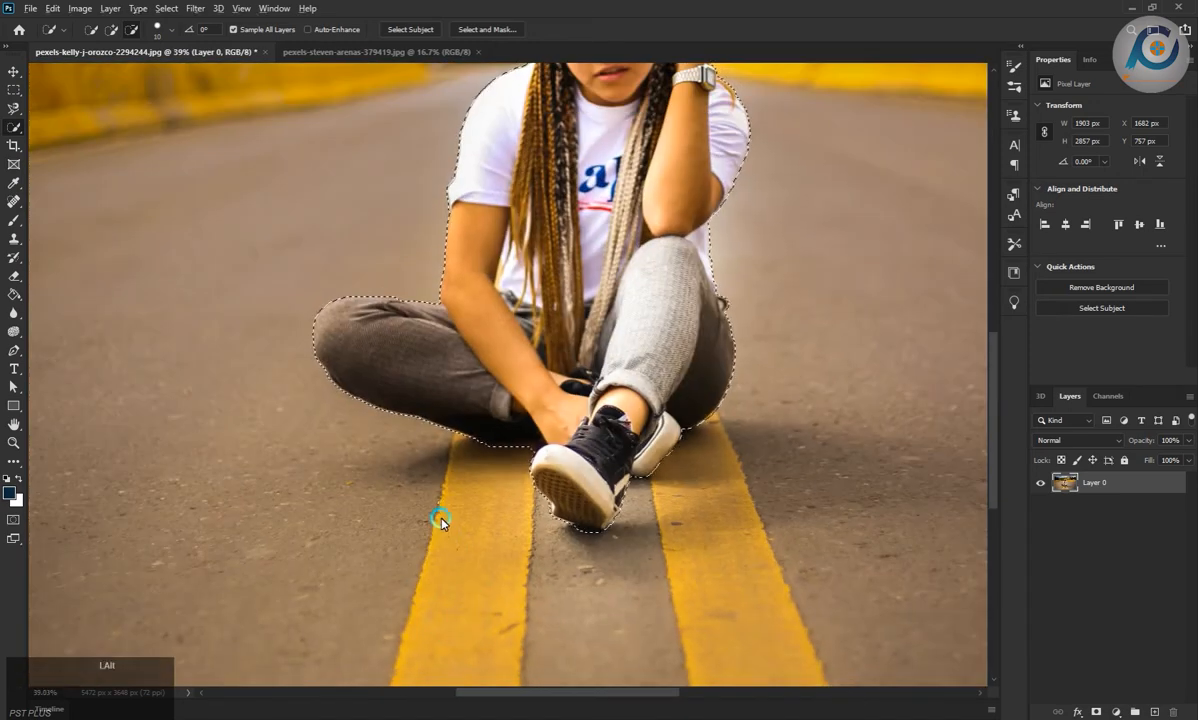
{"action": "scroll", "coordinate": [441, 518], "scroll_direction": "up", "scroll_amount": 5}
{"action": "mouse_move", "coordinate": [441, 516]}
{"action": "left_mouse_down"}
{"action": "mouse_move", "coordinate": [438, 499]}
{"action": "mouse_move", "coordinate": [488, 602]}
{"action": "left_mouse_up"}
{"action": "scroll", "coordinate": [500, 586], "scroll_direction": "down", "scroll_amount": 8}
{"action": "scroll", "coordinate": [510, 573], "scroll_direction": "up", "scroll_amount": 4}
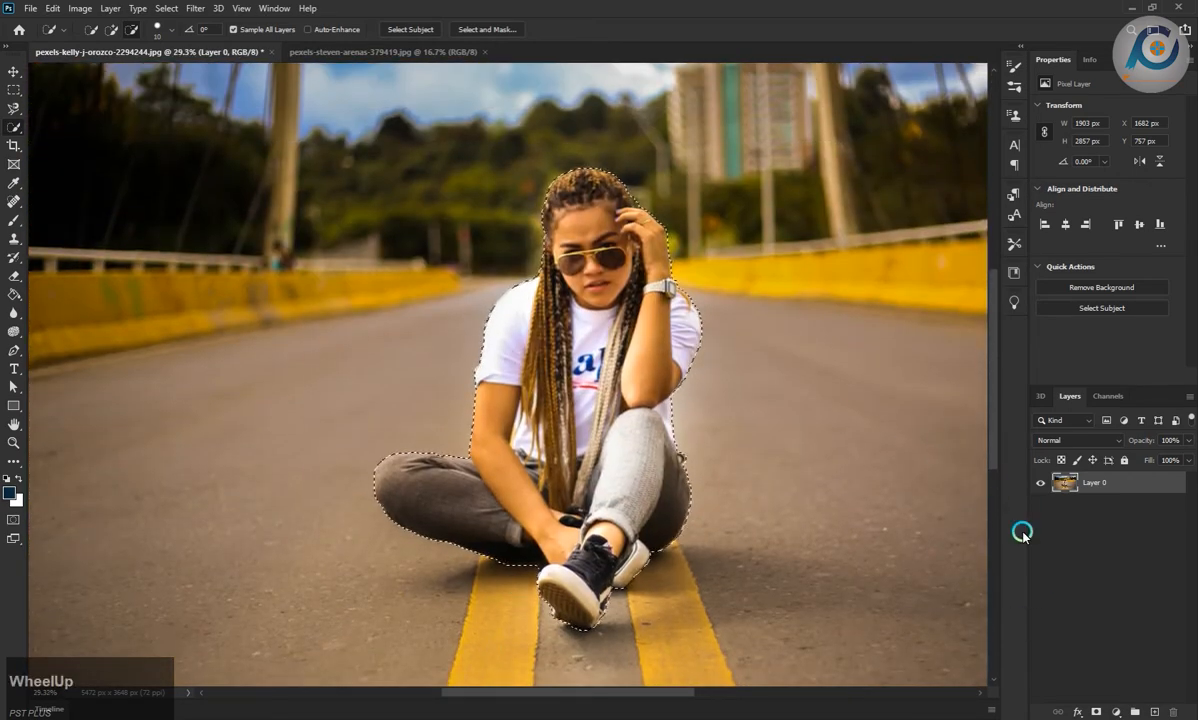
- Mask Layer 0 with the selection and open the mask in Select and Mask using the black-and-white view
{"action": "left_click", "coordinate": [1096, 712]}
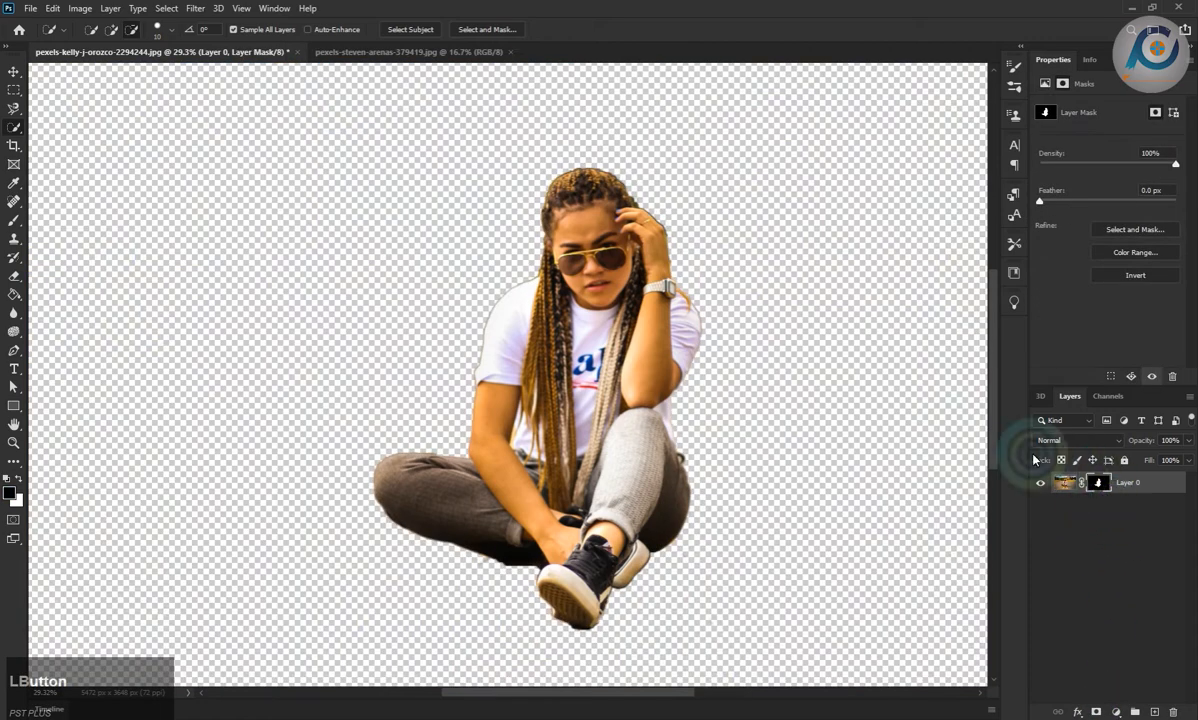
{"action": "left_click", "coordinate": [481, 30]}
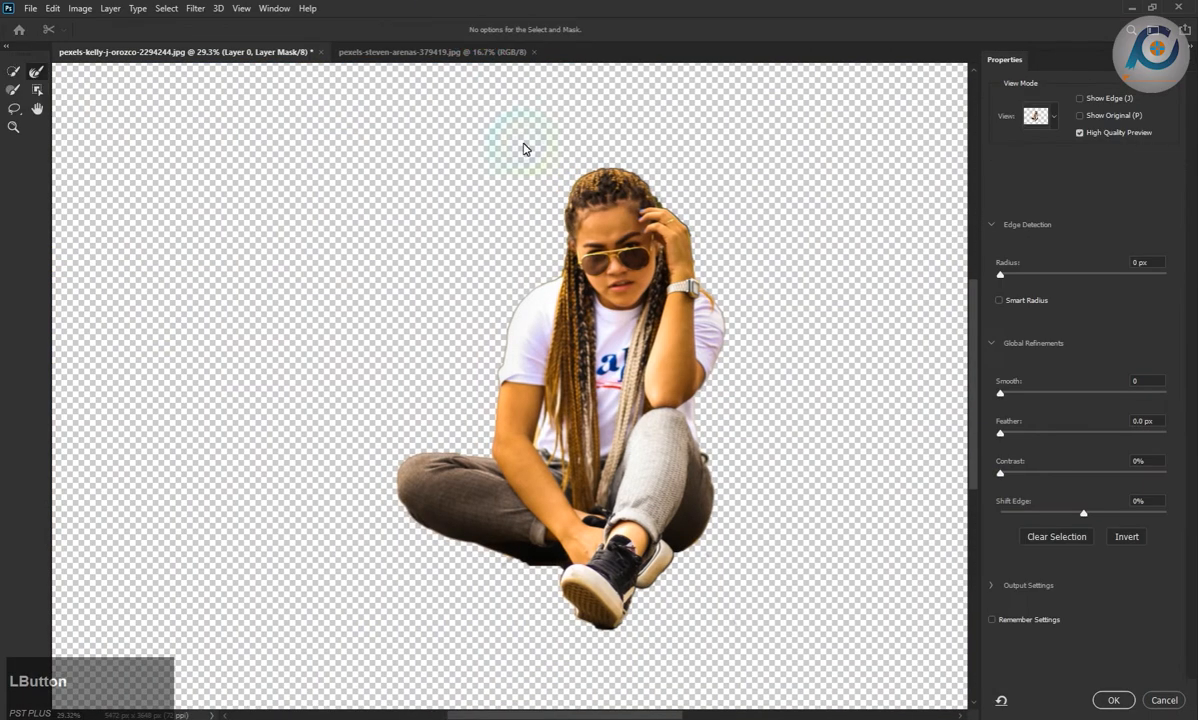
{"action": "left_click", "coordinate": [1055, 121]}
{"action": "left_click", "coordinate": [1130, 228]}
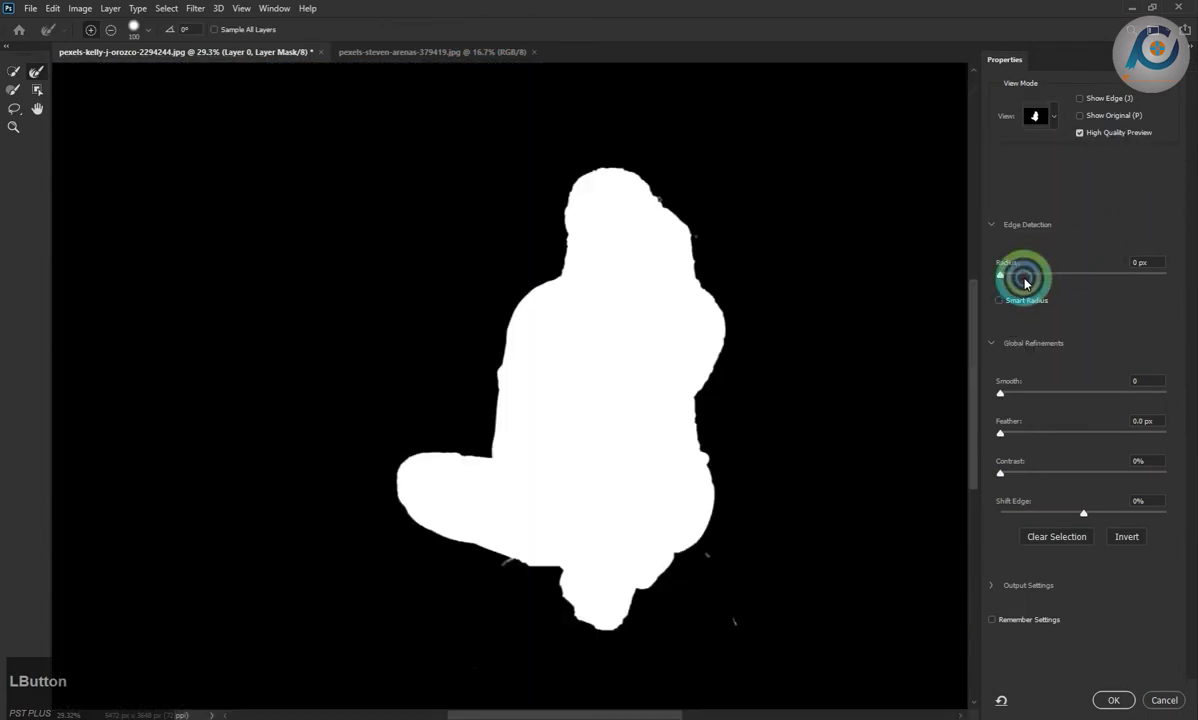
- Refine the mask edge with radius 8 px, smooth 20, feather 1.9 px, contrast 29% and shift edge -40%
{"action": "left_click_drag", "start_coordinate": [1019, 270], "coordinate": [1053, 274]}
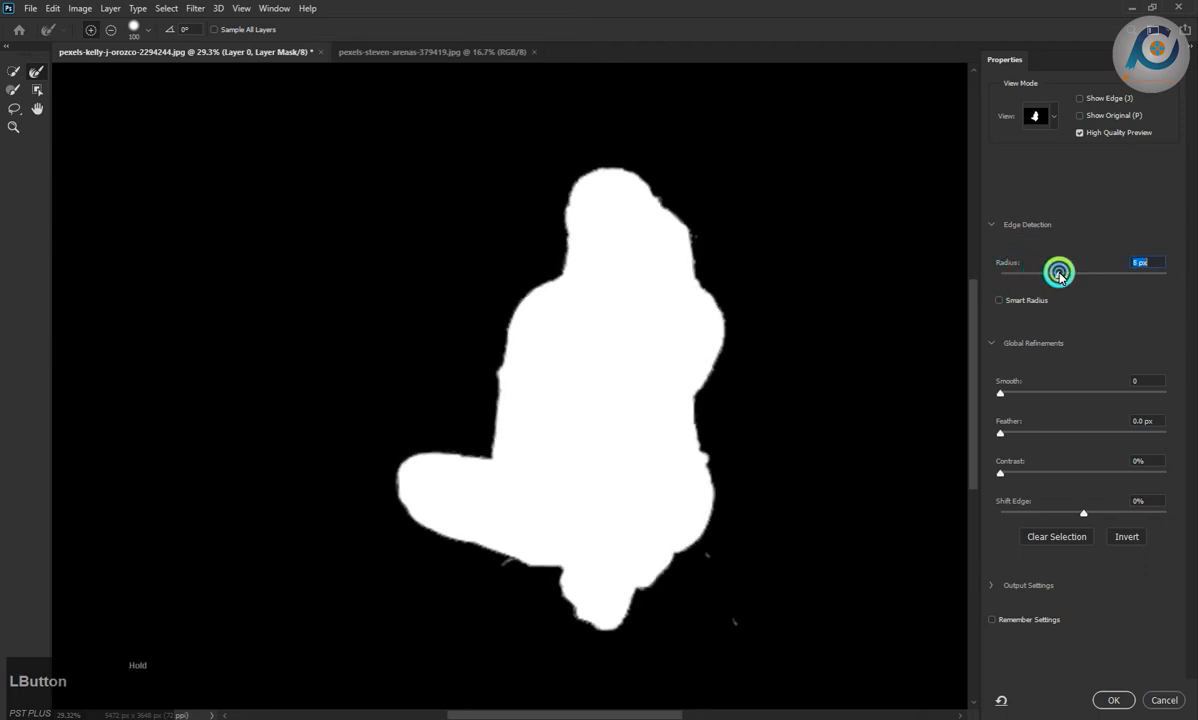
{"action": "left_click", "coordinate": [1012, 396]}
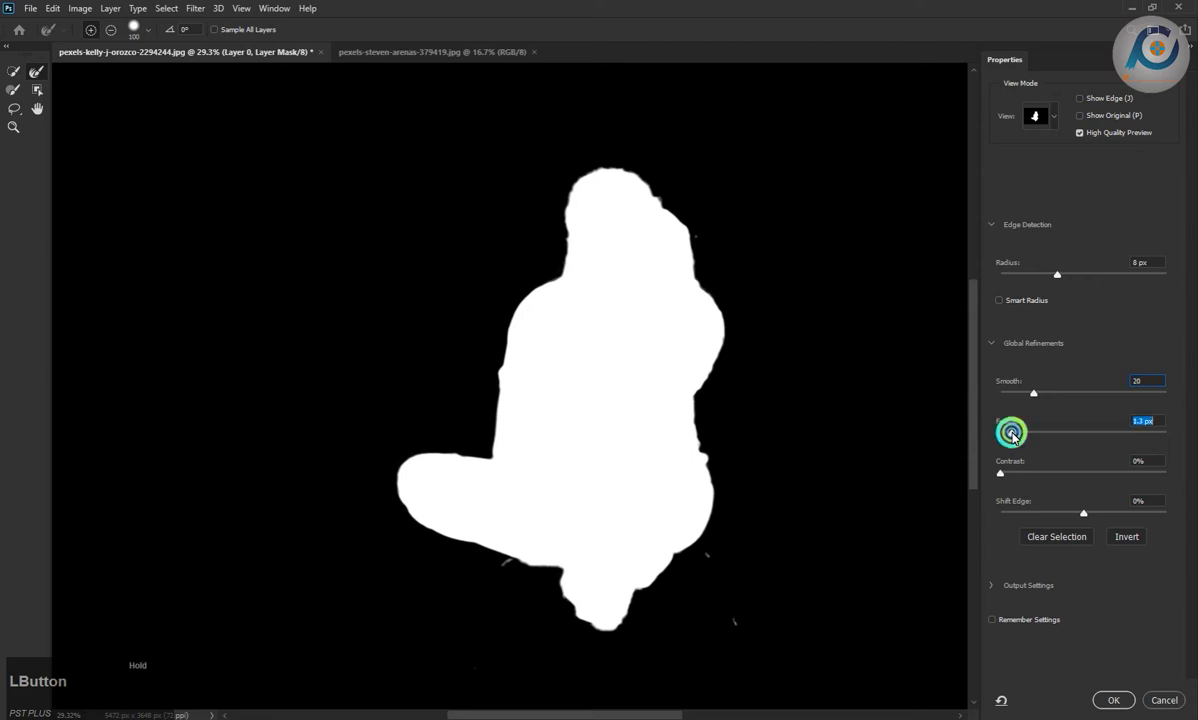
{"action": "left_click_drag", "start_coordinate": [1003, 475], "coordinate": [1032, 478]}
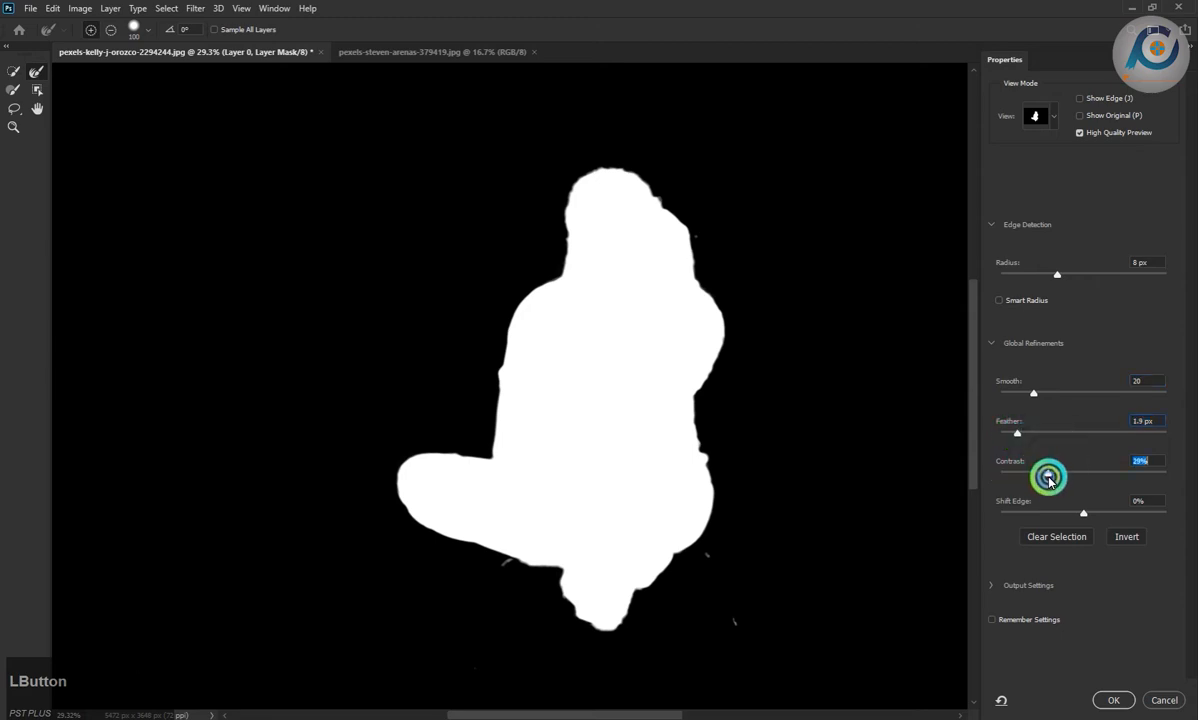
{"action": "left_click_drag", "start_coordinate": [1083, 525], "coordinate": [1061, 516]}
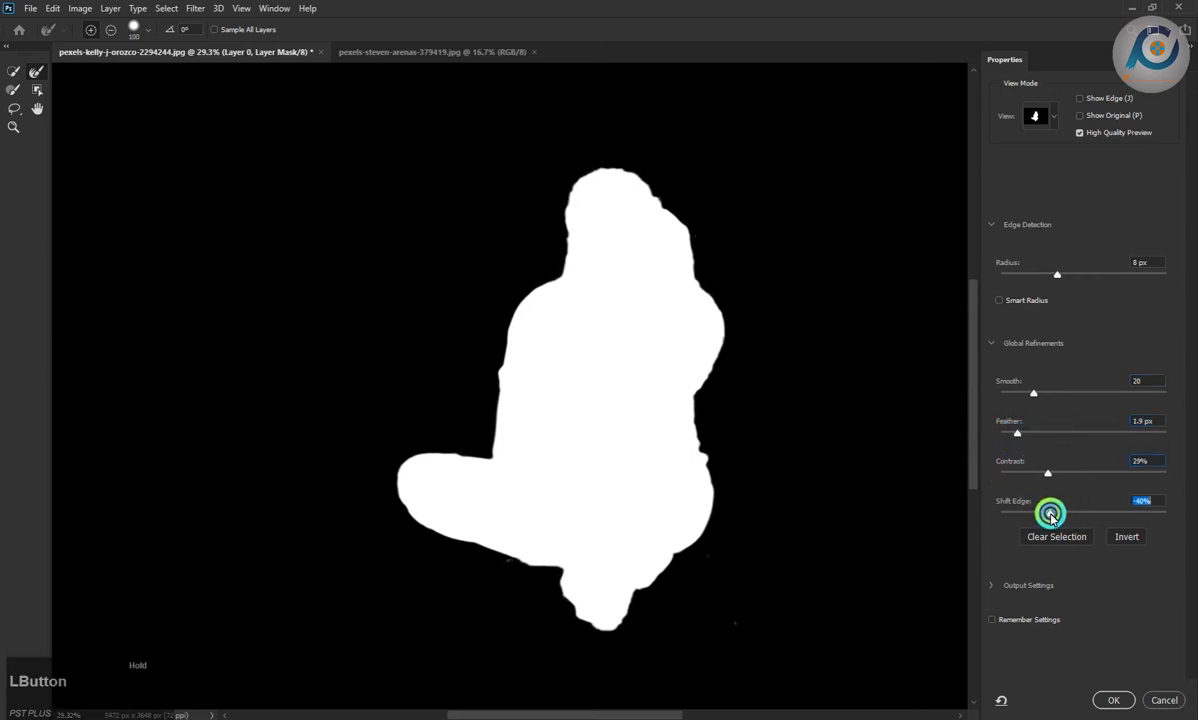
- Preview the cutout with the On Layers view and apply the refined mask to Layer 0
{"action": "left_click", "coordinate": [1054, 116]}
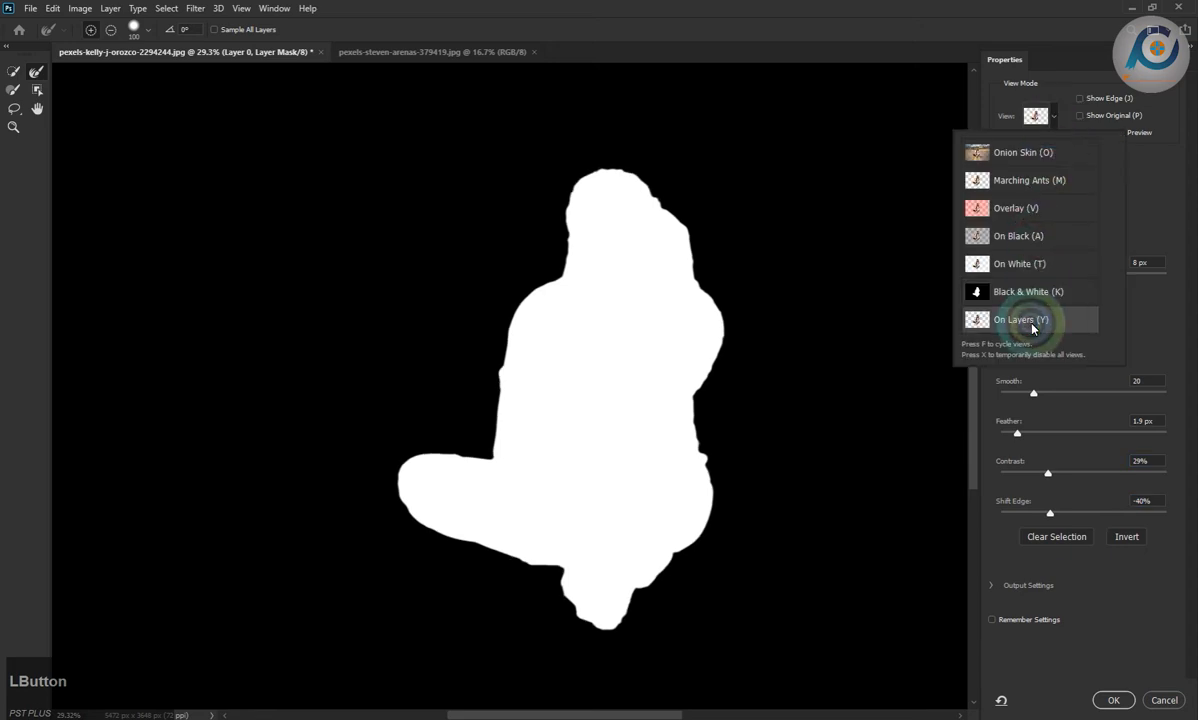
{"action": "left_click", "coordinate": [1034, 328]}
{"action": "left_click", "coordinate": [1030, 116]}
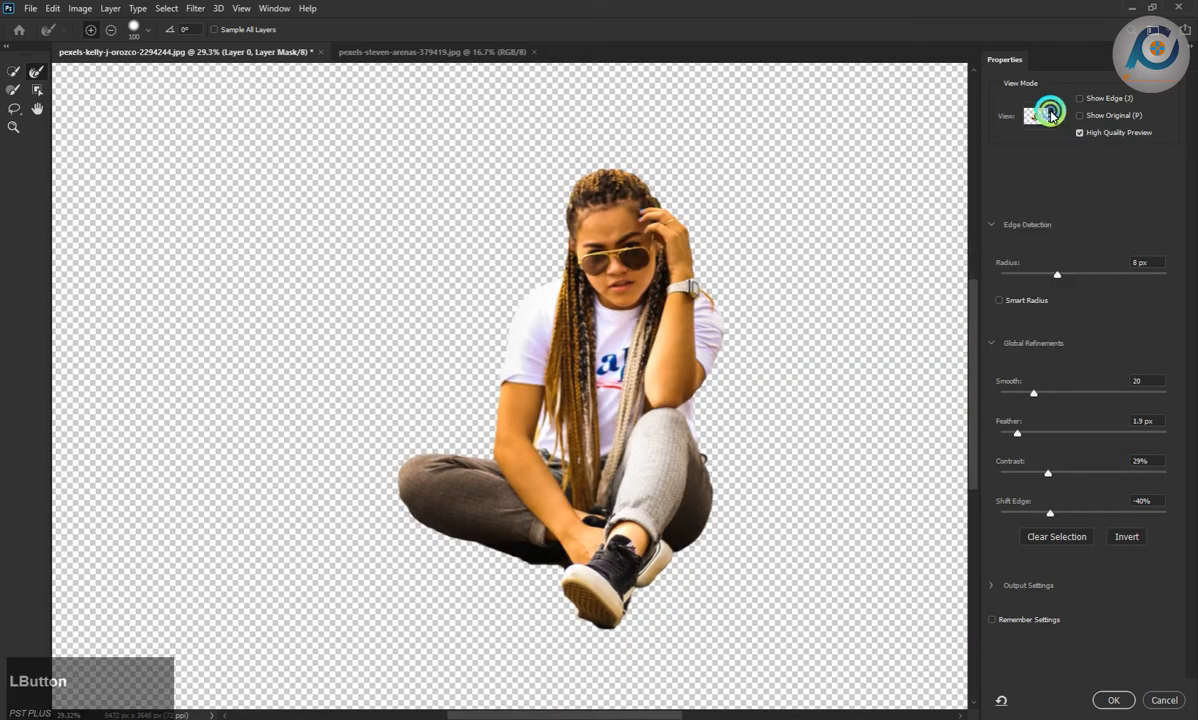
{"action": "left_click", "coordinate": [1112, 699]}
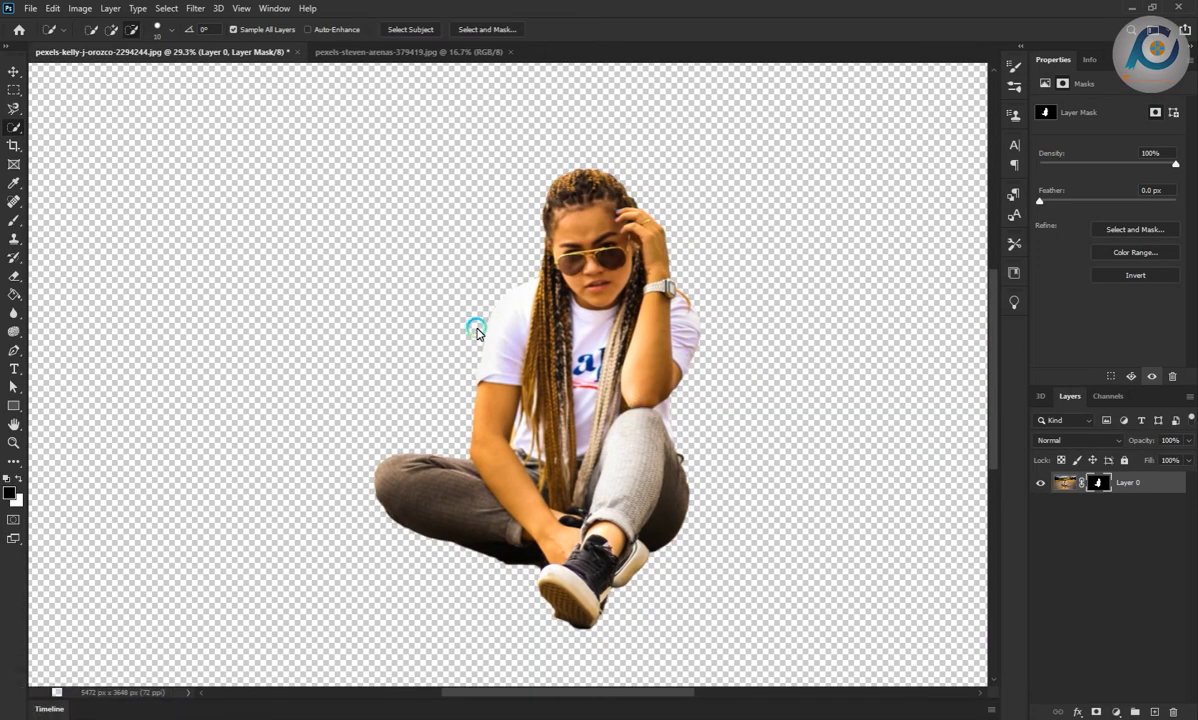
- Switch to the night street photo, unlock its Background layer, and copy it
{"action": "scroll", "coordinate": [489, 329], "scroll_direction": "down", "scroll_amount": 2}
{"action": "left_click", "coordinate": [414, 50]}
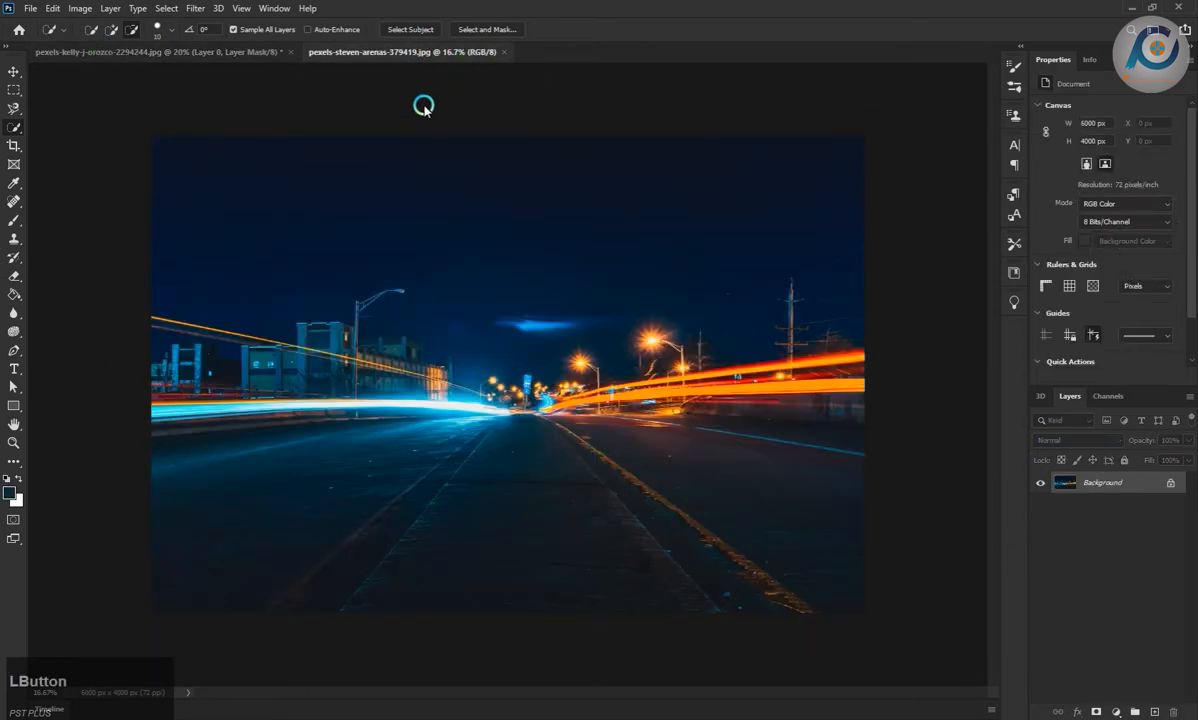
{"action": "left_click", "coordinate": [226, 50]}
{"action": "left_click", "coordinate": [420, 51]}
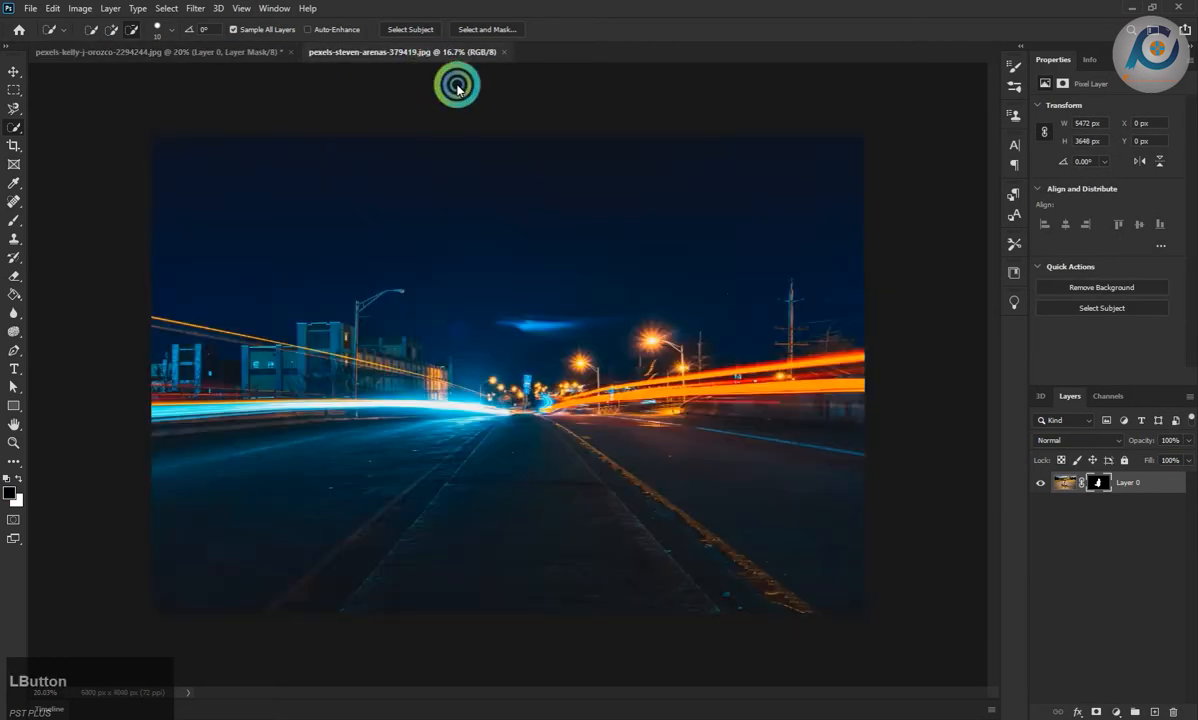
{"action": "left_click", "coordinate": [1178, 483]}
{"action": "key", "text": "ctrl+c"}
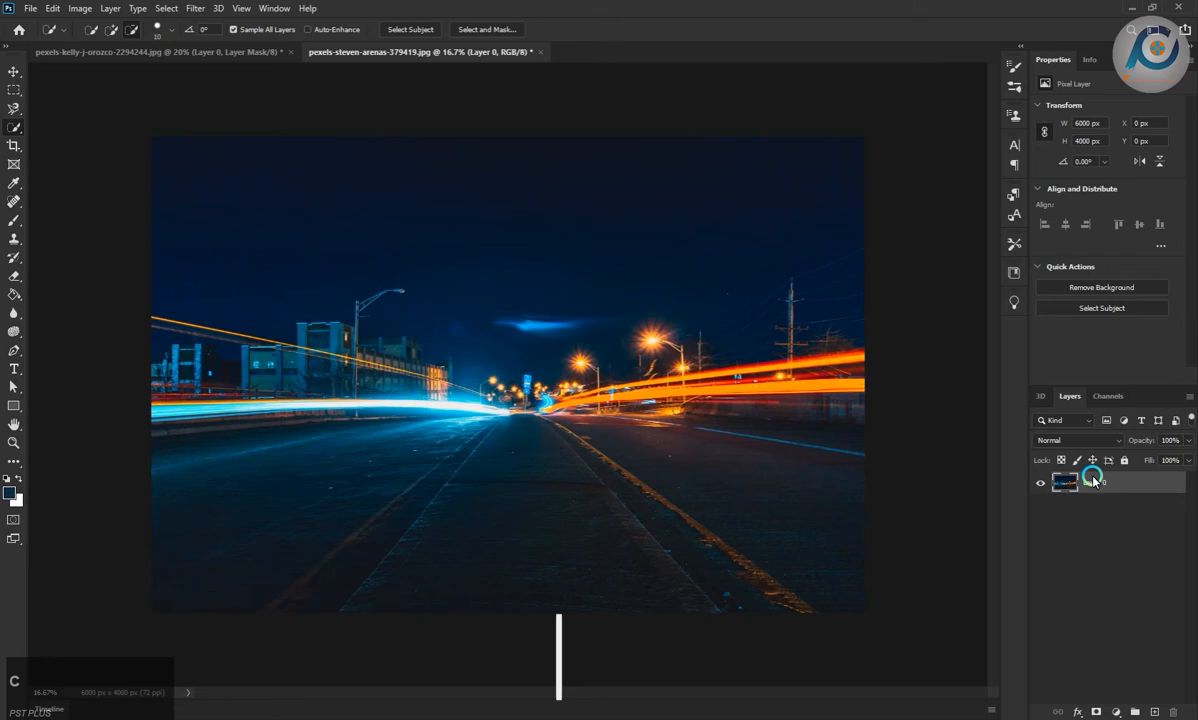
- Paste the night street image into the woman's document and place it beneath Layer 0
{"action": "left_click", "coordinate": [118, 50]}
{"action": "key", "text": "ctrl+v"}
{"action": "left_click", "coordinate": [1135, 490]}
{"action": "left_click_drag", "start_coordinate": [1135, 493], "coordinate": [1134, 505]}
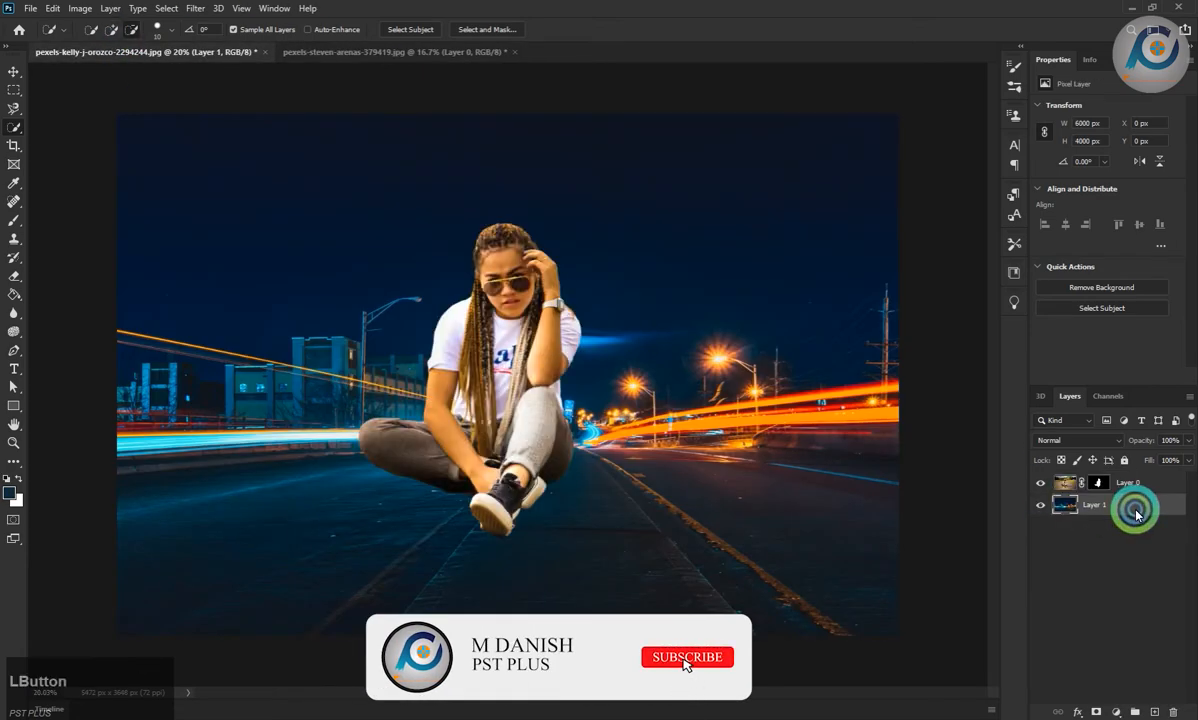
- Scale the woman on Layer 0 to 77.10% and position her in the middle of the night road
{"action": "left_click", "coordinate": [14, 71]}
{"action": "left_click", "coordinate": [400, 370]}
{"action": "left_click", "coordinate": [525, 436]}
{"action": "left_click_drag", "start_coordinate": [532, 443], "coordinate": [542, 446]}
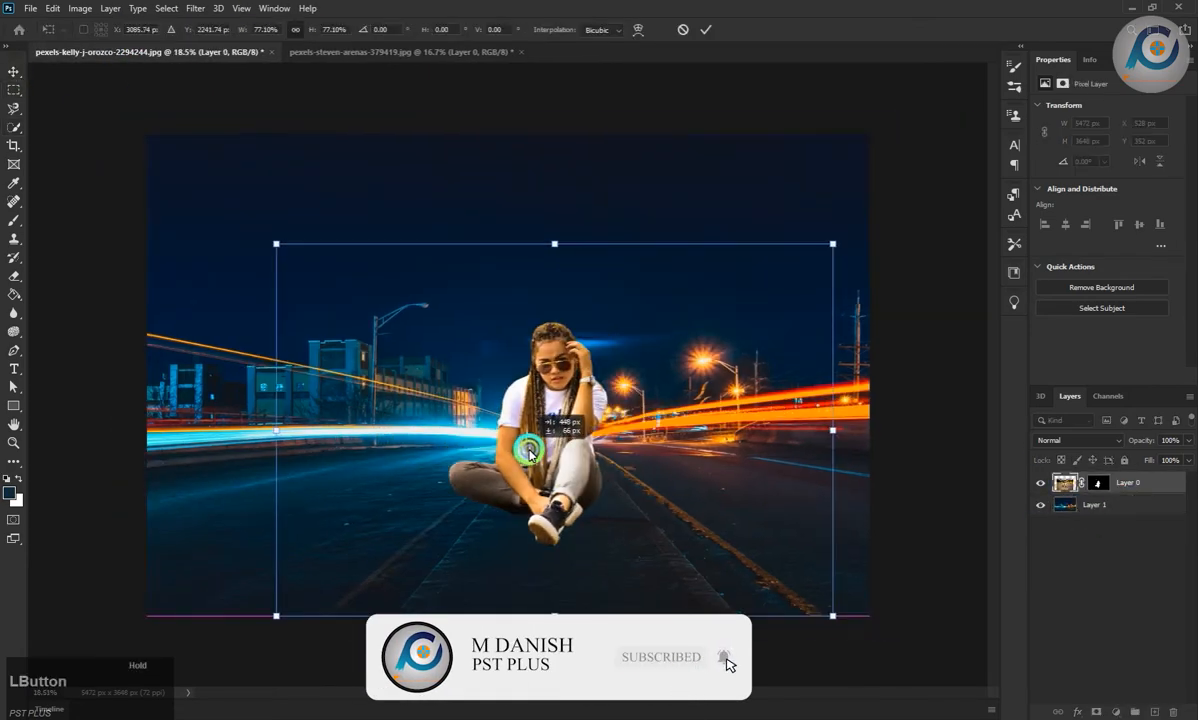
{"action": "left_click_drag", "start_coordinate": [529, 450], "coordinate": [536, 456]}
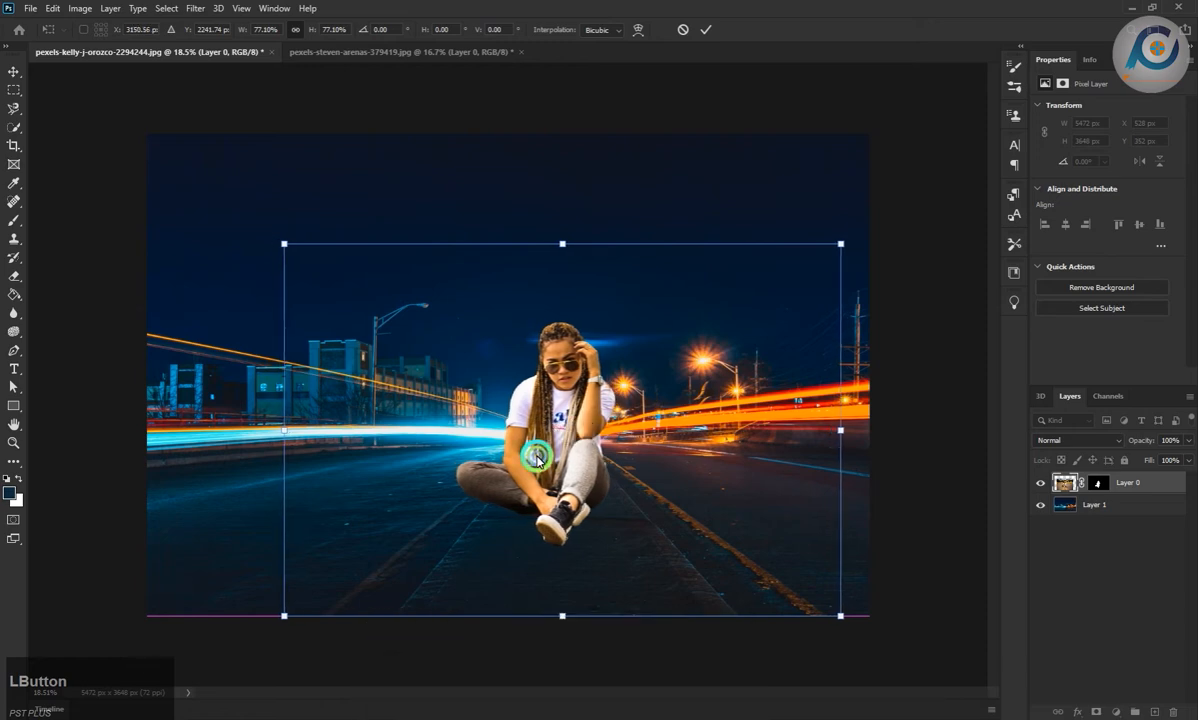
{"action": "left_click", "coordinate": [710, 29]}
{"action": "scroll", "coordinate": [562, 455], "scroll_direction": "down", "scroll_amount": 3}
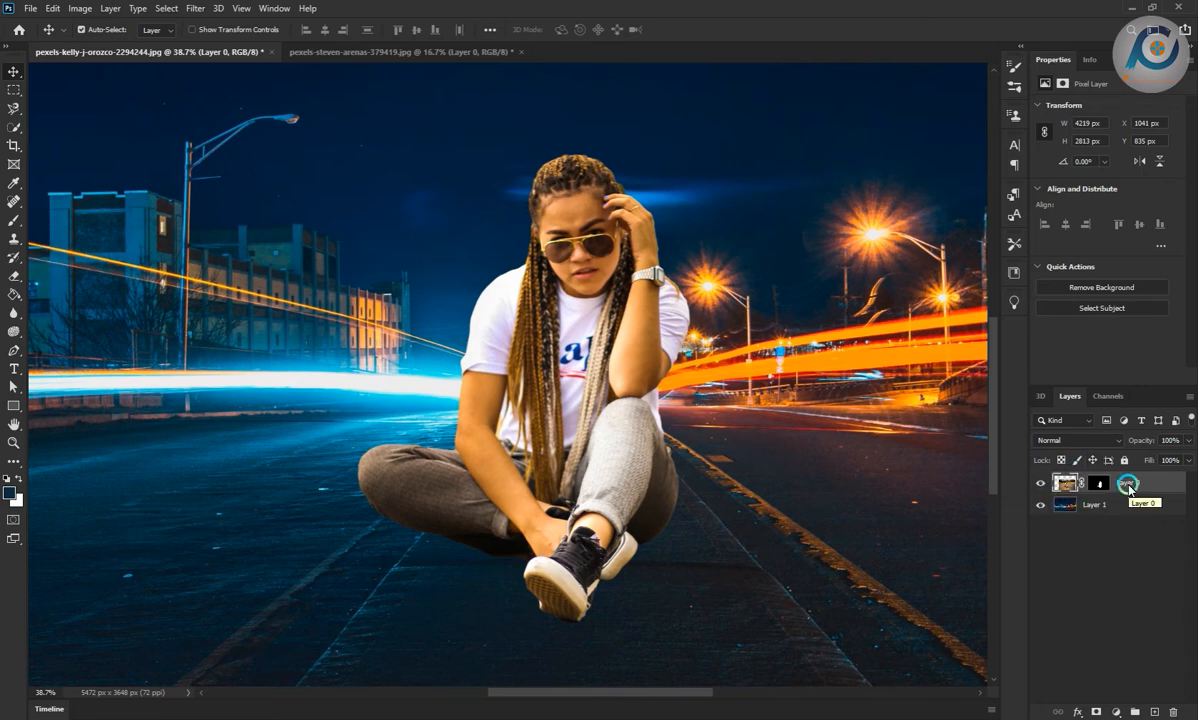
- Duplicate Layer 0 and delete the layer mask from the copy
{"action": "left_click", "coordinate": [1128, 488]}
{"action": "key", "text": "ctrl+j"}
{"action": "left_click", "coordinate": [1101, 485]}
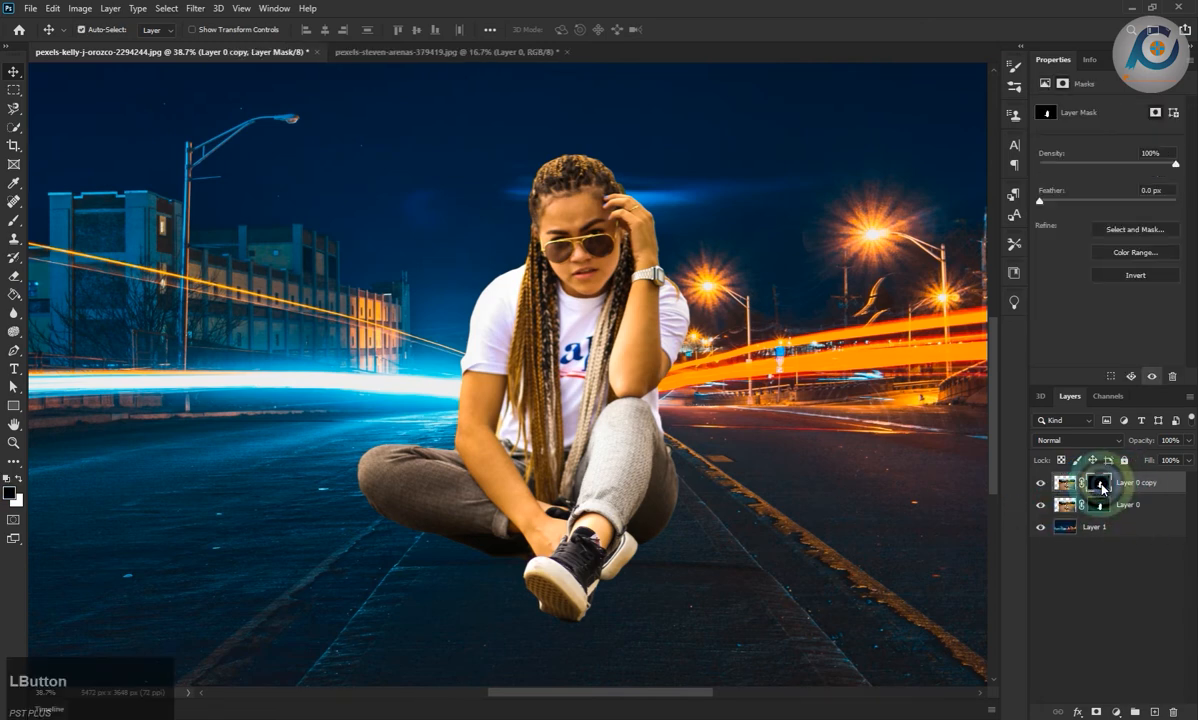
{"action": "right_click", "coordinate": [1101, 485]}
{"action": "left_click", "coordinate": [1096, 507]}
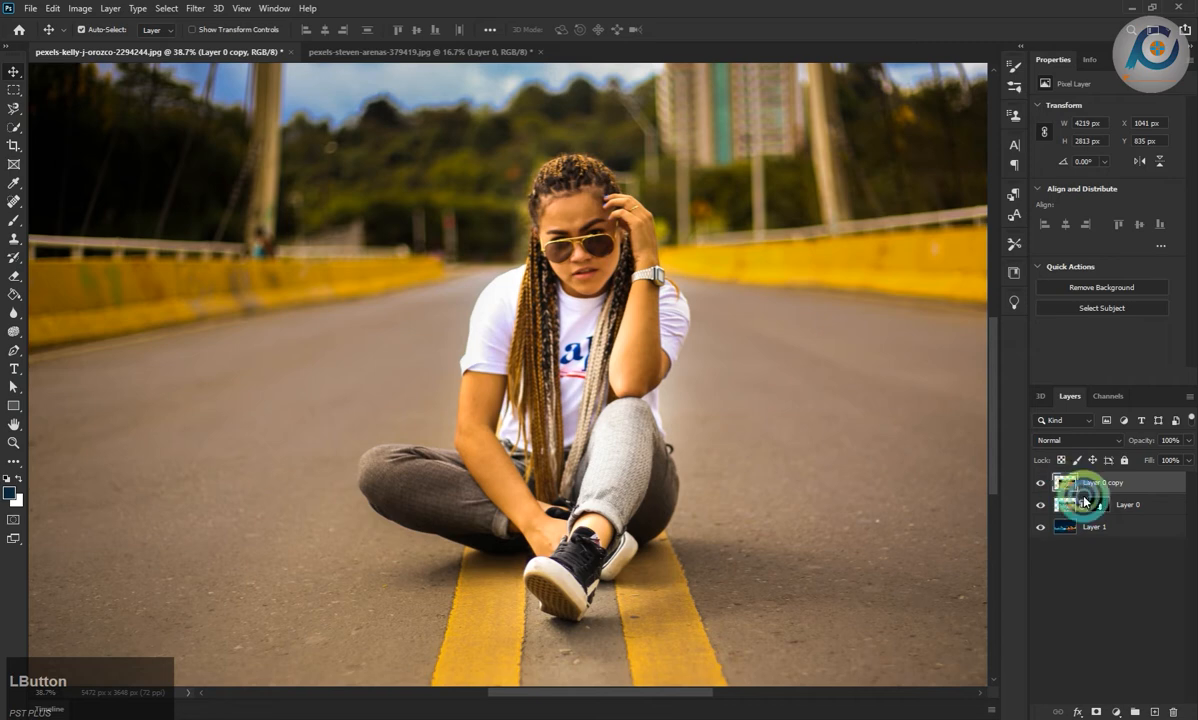
- Preview Layer 0 copy at 23% opacity over the night road and restore it to 100%
{"action": "left_click_drag", "start_coordinate": [1160, 458], "coordinate": [1137, 462]}
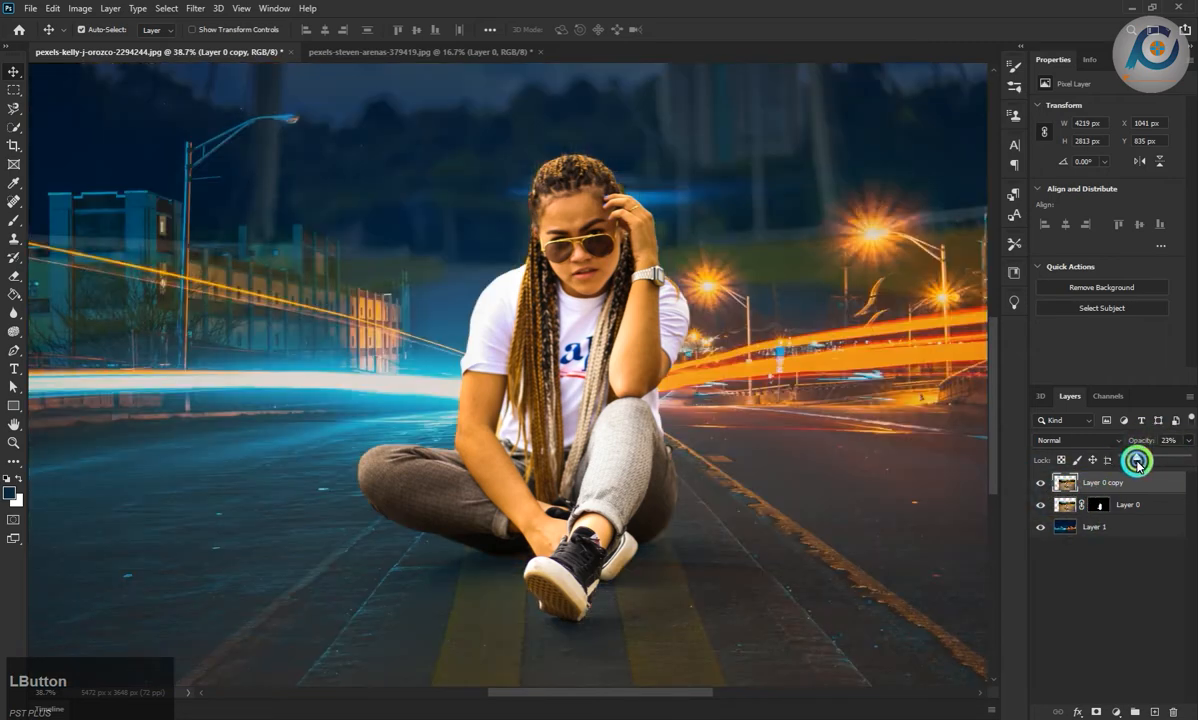
{"action": "left_click", "coordinate": [1099, 505]}
{"action": "left_click", "coordinate": [1146, 481]}
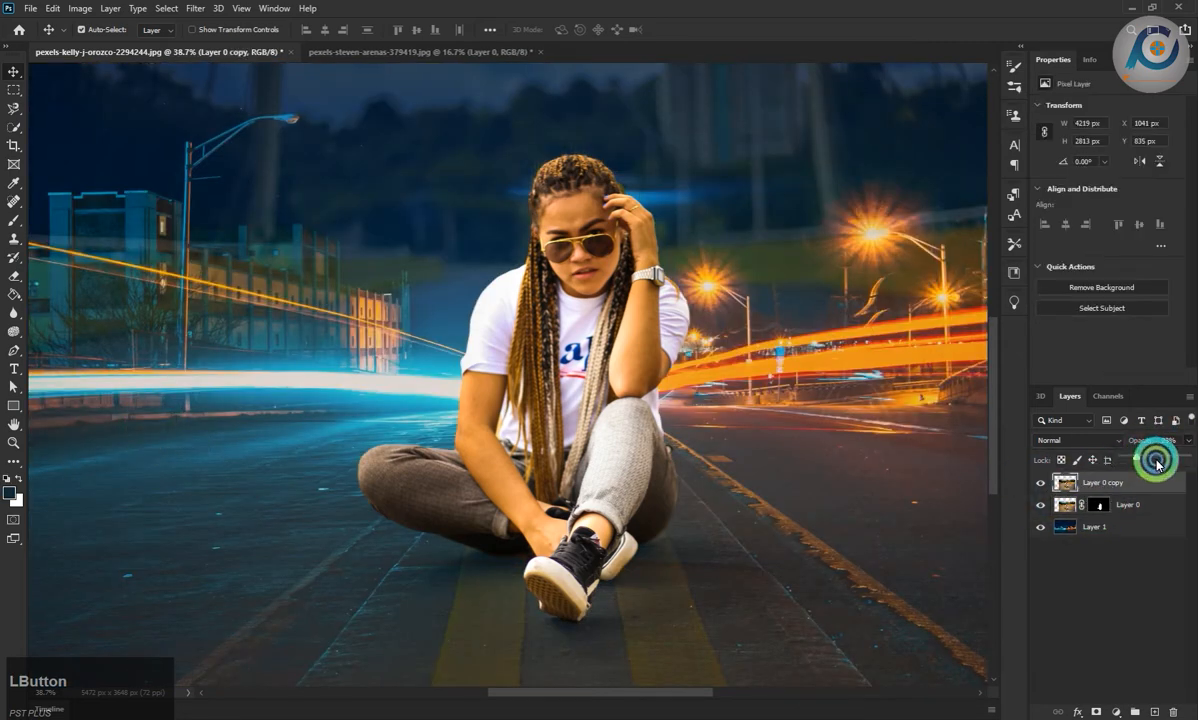
{"action": "left_click_drag", "start_coordinate": [1125, 458], "coordinate": [1190, 450]}
- Target Layer 0's mask with a white, soft 175 px Brush, flatten its tip roundness, and set its opacity to 46%
{"action": "left_click", "coordinate": [1097, 504]}
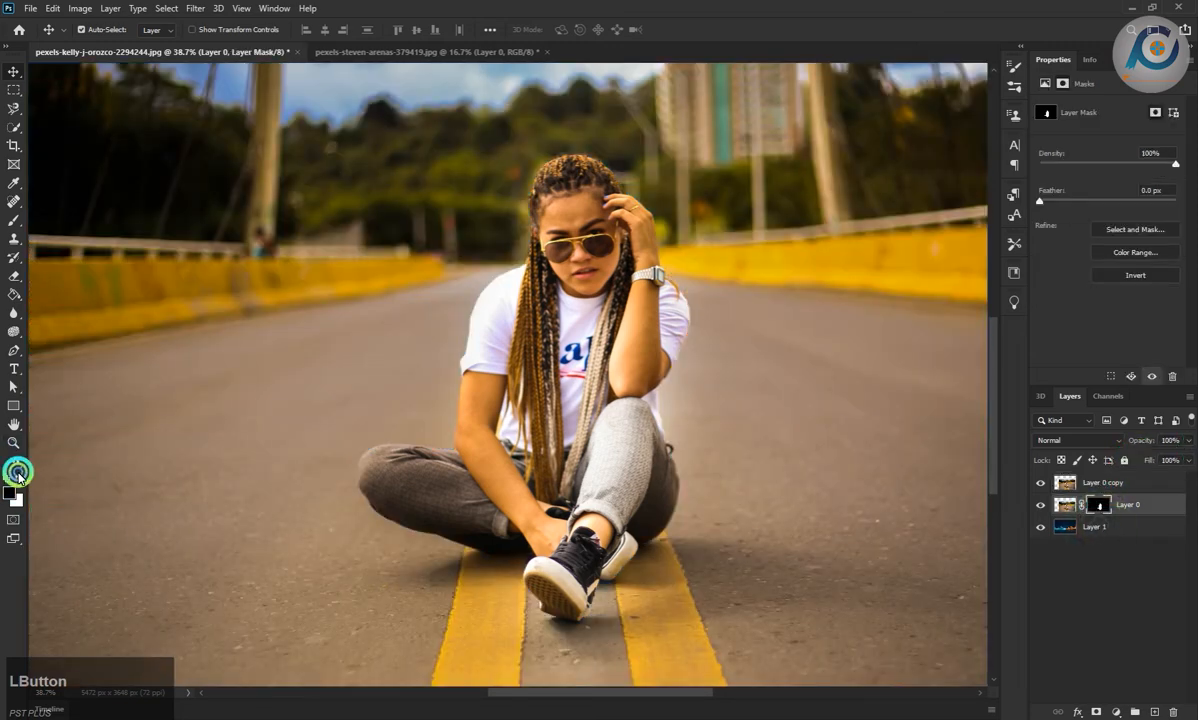
{"action": "right_click", "coordinate": [14, 219]}
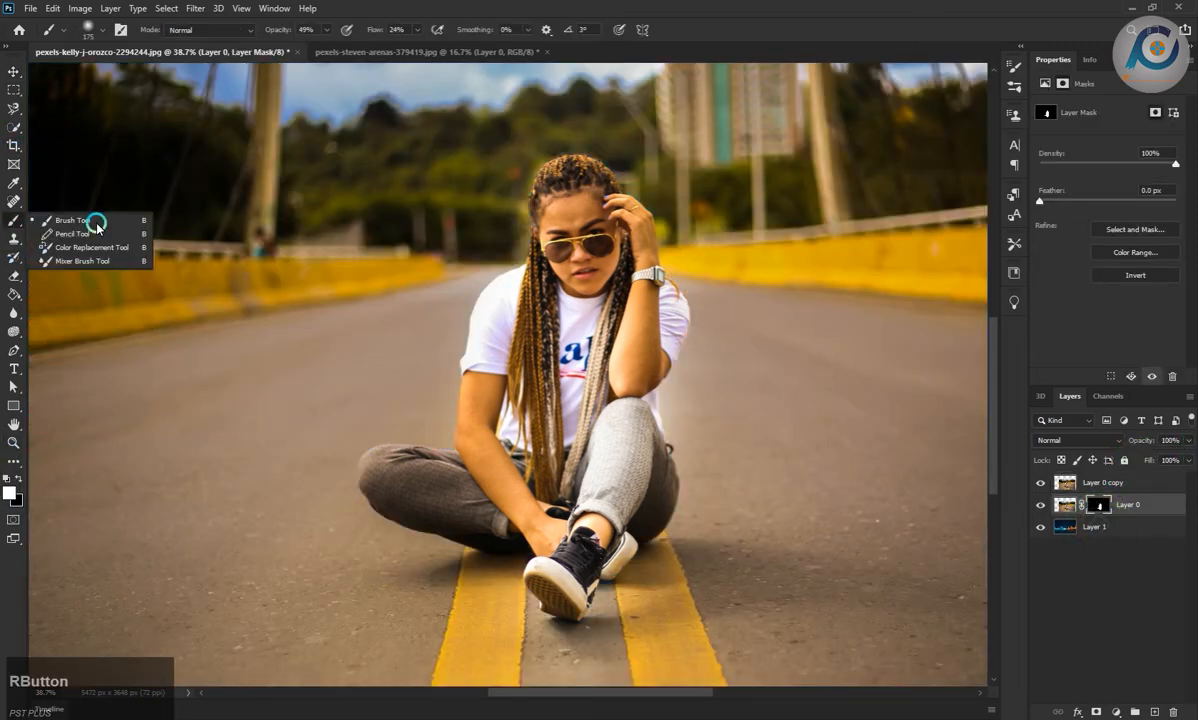
{"action": "left_click", "coordinate": [96, 221]}
{"action": "left_click", "coordinate": [120, 29]}
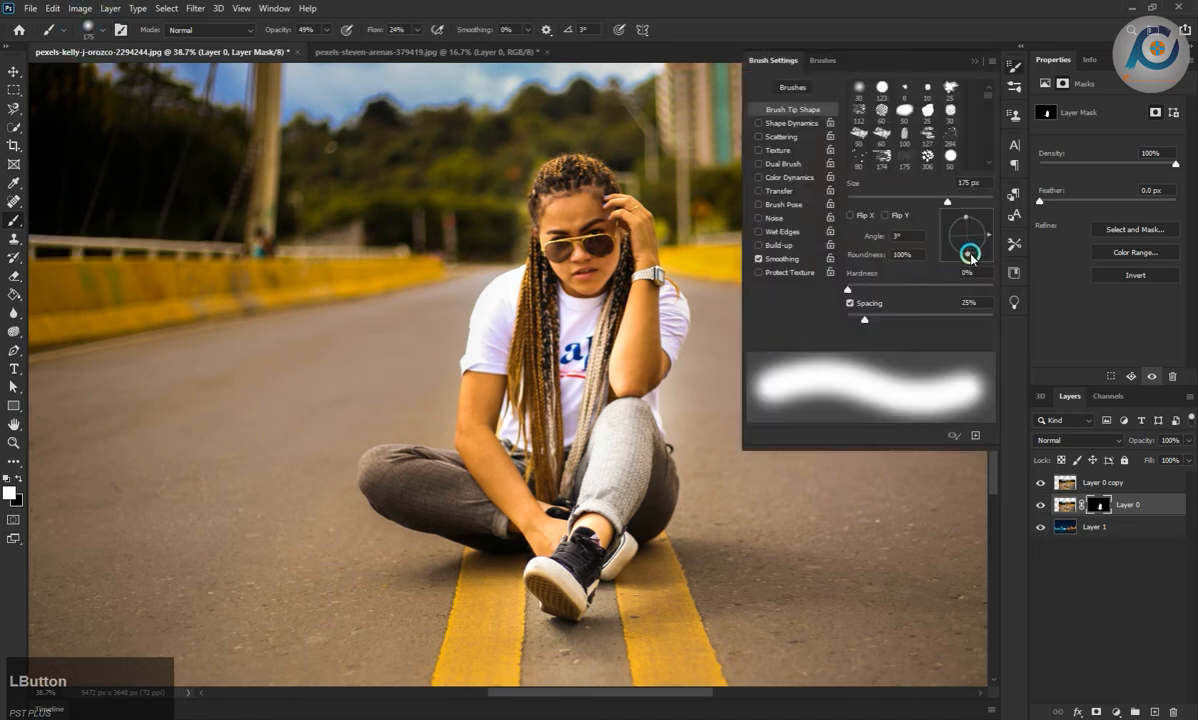
{"action": "left_click_drag", "start_coordinate": [968, 254], "coordinate": [968, 242]}
{"action": "left_click", "coordinate": [974, 62]}
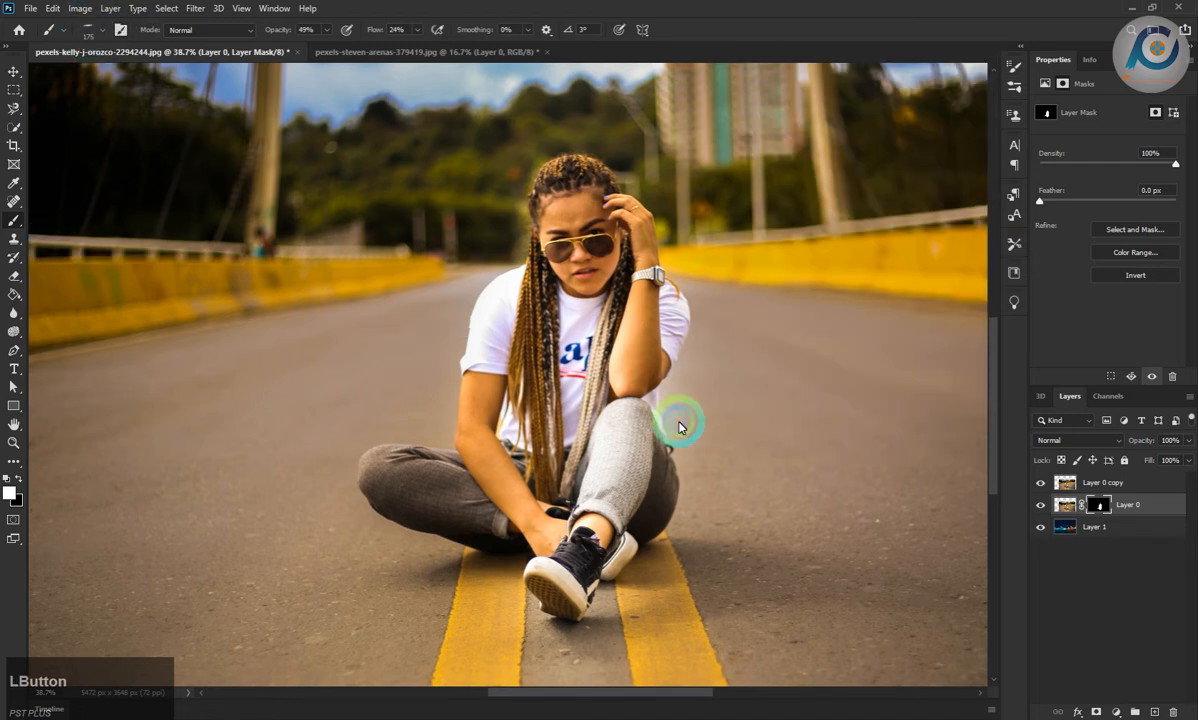
{"action": "left_click", "coordinate": [323, 46]}
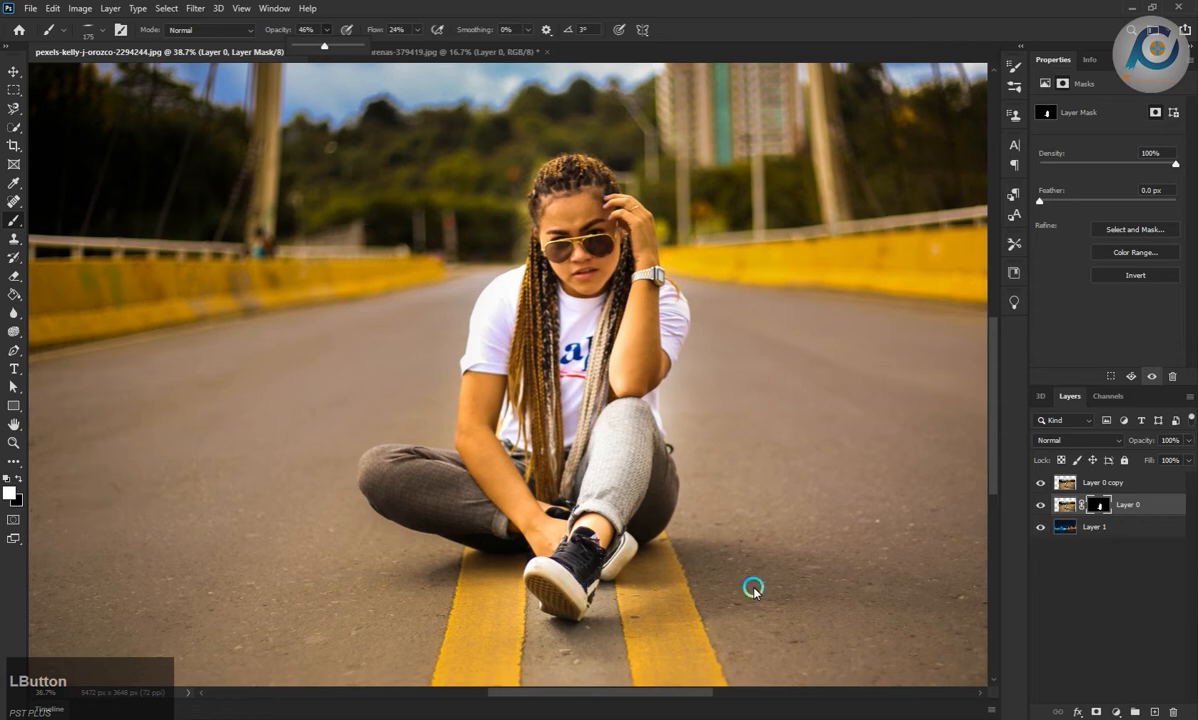
- Paint the original ground shadows around the woman's legs and shoes back into Layer 0's mask, and hide Layer 0 copy
{"action": "scroll", "coordinate": [750, 582], "scroll_direction": "up", "scroll_amount": 2}
{"action": "left_click_drag", "start_coordinate": [355, 541], "coordinate": [314, 566]}
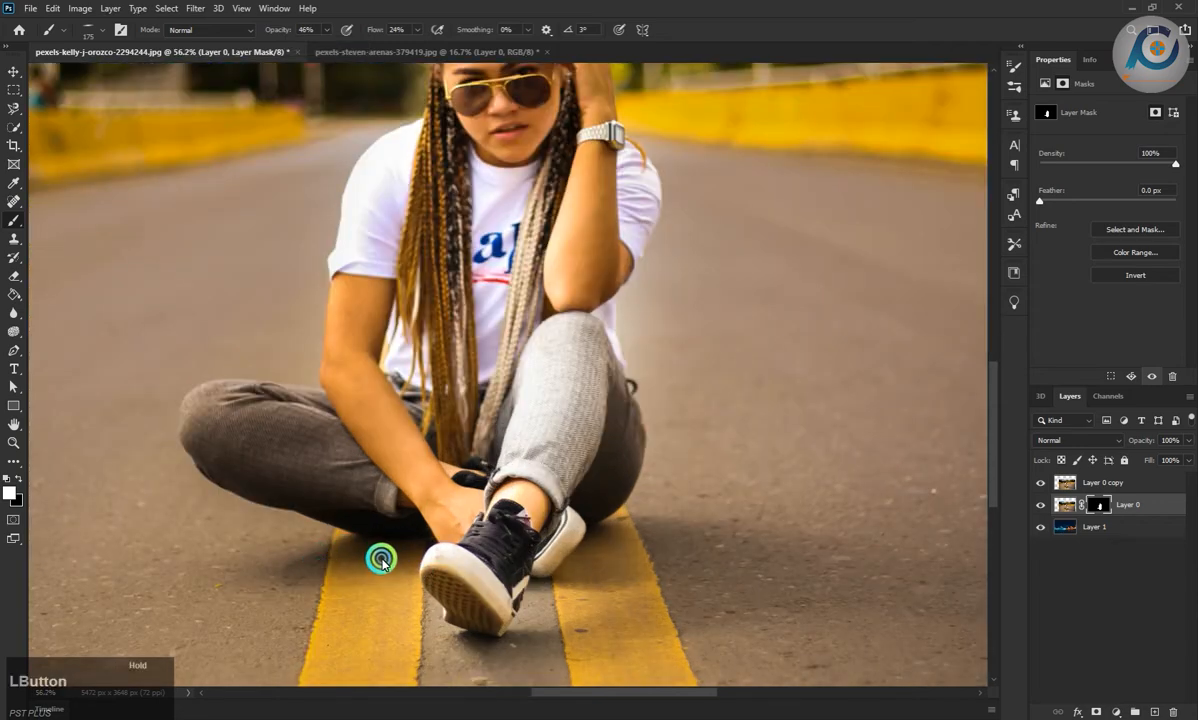
{"action": "left_click_drag", "start_coordinate": [639, 531], "coordinate": [626, 587]}
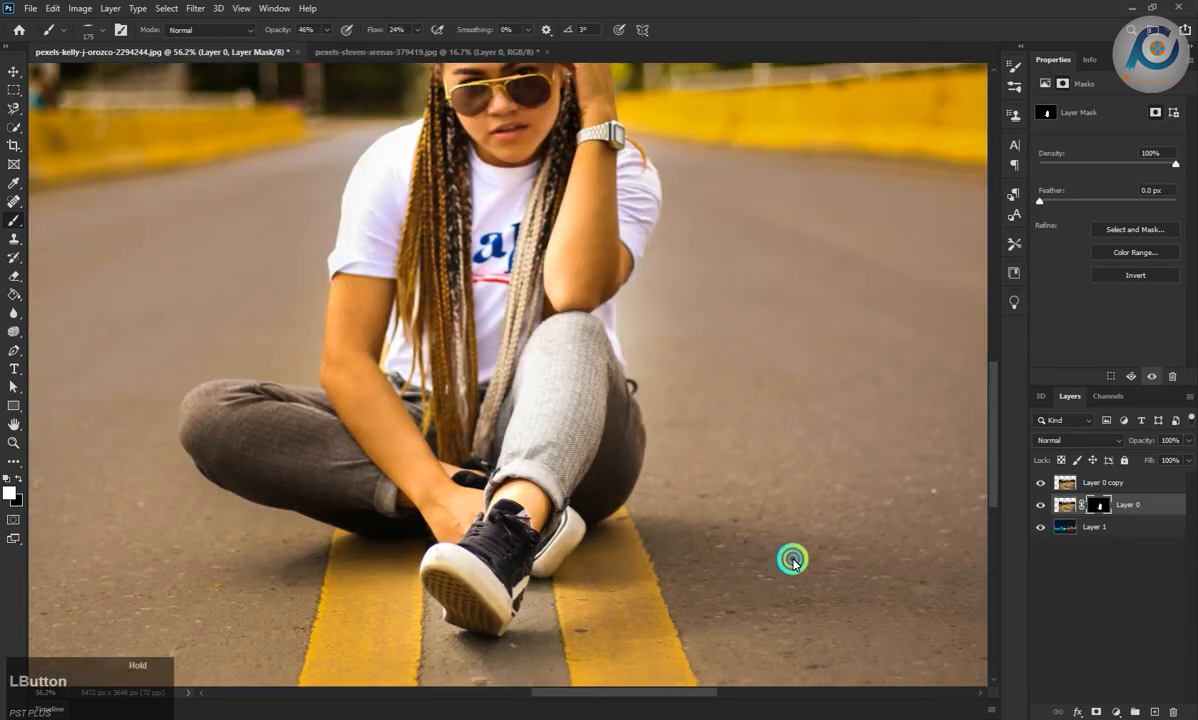
{"action": "mouse_move", "coordinate": [530, 641]}
{"action": "left_mouse_down"}
{"action": "mouse_move", "coordinate": [482, 640]}
{"action": "mouse_move", "coordinate": [528, 630]}
{"action": "mouse_move", "coordinate": [541, 659]}
{"action": "mouse_move", "coordinate": [525, 605]}
{"action": "left_mouse_up"}
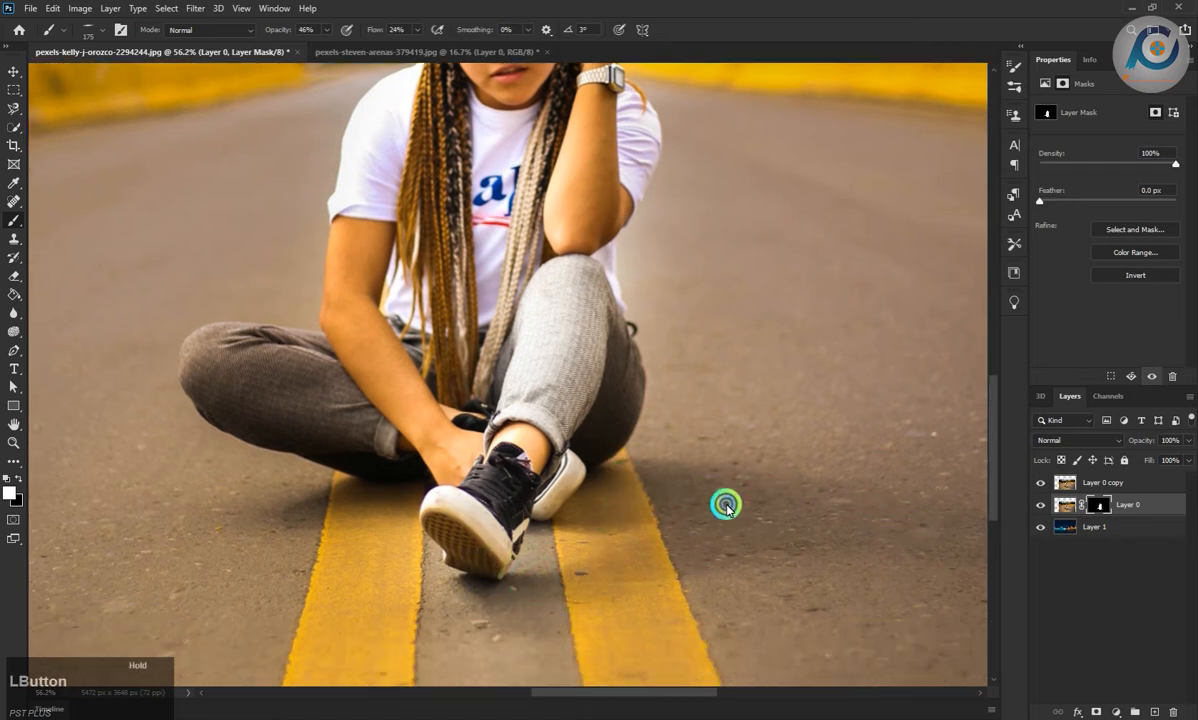
{"action": "left_click_drag", "start_coordinate": [726, 505], "coordinate": [660, 546]}
{"action": "scroll", "coordinate": [660, 557], "scroll_direction": "down", "scroll_amount": 3}
{"action": "scroll", "coordinate": [487, 559], "scroll_direction": "up", "scroll_amount": 2}
{"action": "scroll", "coordinate": [482, 559], "scroll_direction": "up", "scroll_amount": 4}
{"action": "left_click", "coordinate": [464, 505]}
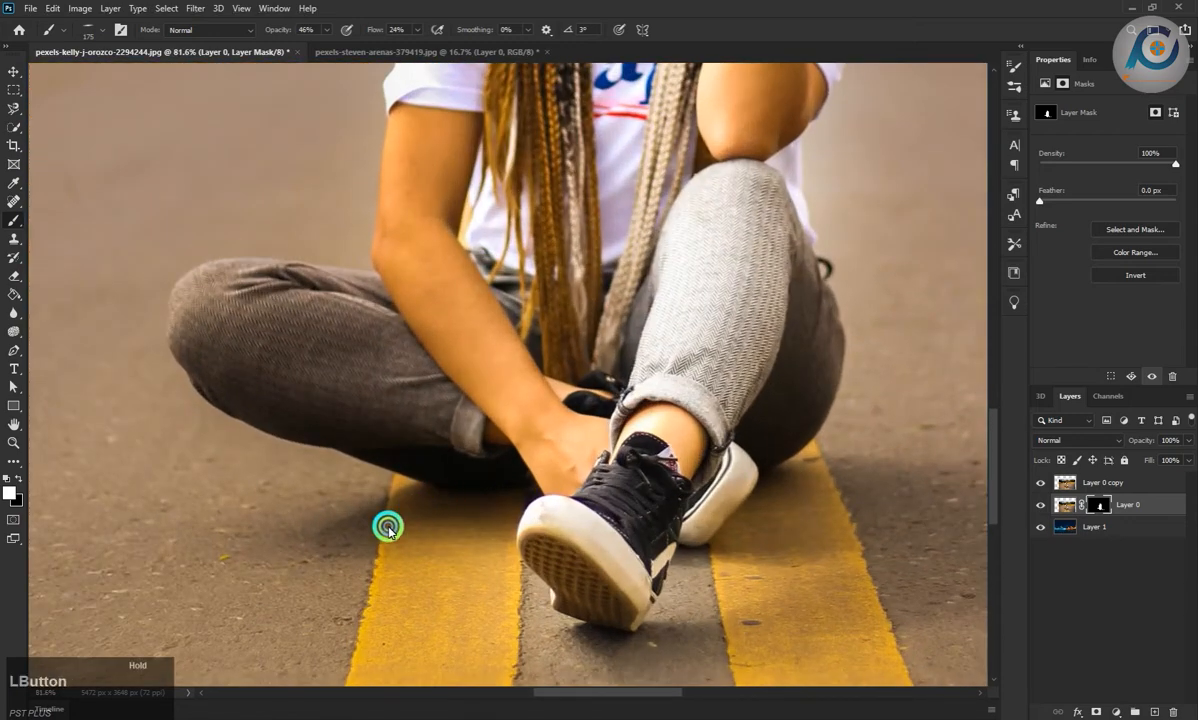
{"action": "scroll", "coordinate": [617, 589], "scroll_direction": "down", "scroll_amount": 3}
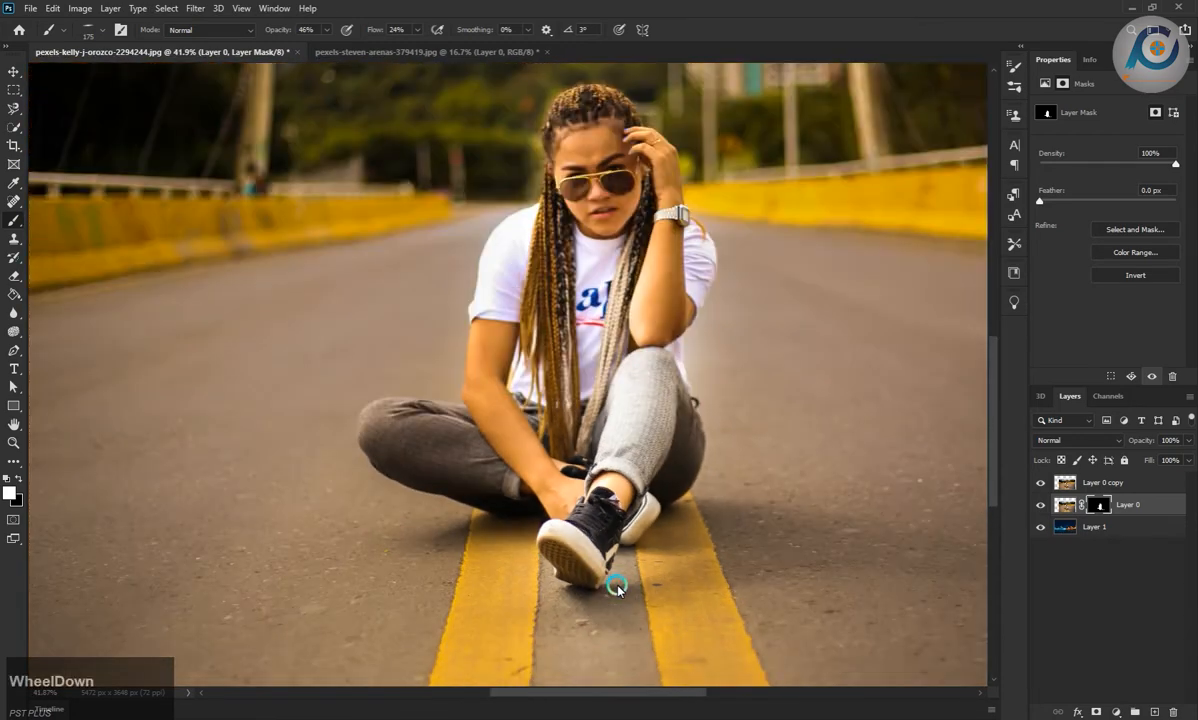
{"action": "left_click", "coordinate": [1040, 483]}
{"action": "scroll", "coordinate": [821, 501], "scroll_direction": "up", "scroll_amount": 2}
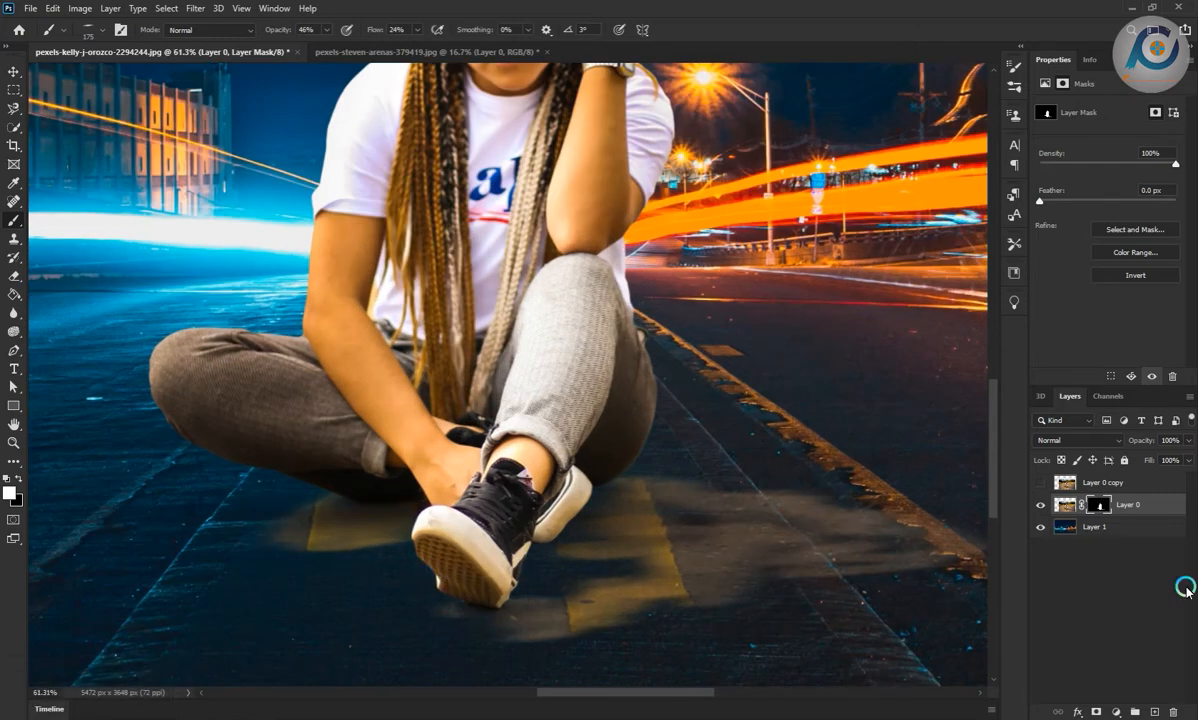
- Add a new layer above Layer 0 and set the foreground color to black (000000)
{"action": "left_click", "coordinate": [1154, 711]}
{"action": "left_click", "coordinate": [11, 493]}
{"action": "left_click_drag", "start_coordinate": [780, 322], "coordinate": [677, 439]}
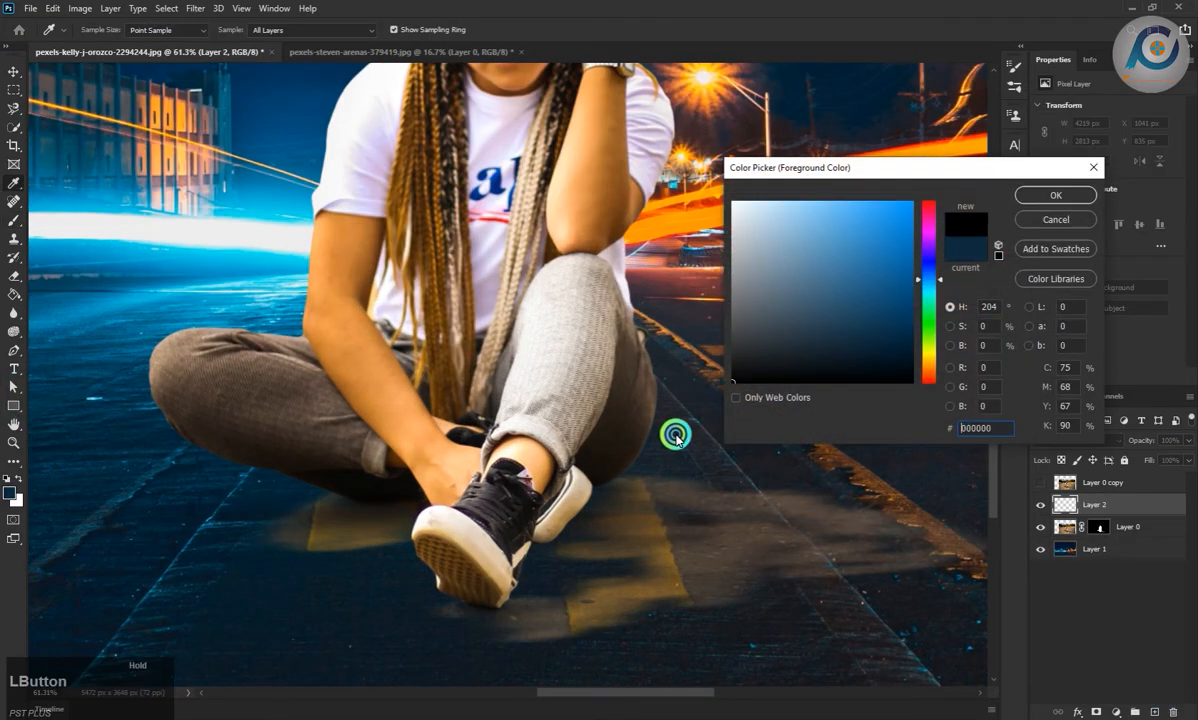
{"action": "left_click", "coordinate": [1038, 194]}
- Paint soft black shadows at 46% opacity on Layer 2 over the ground beneath and beside the woman's legs and shoes
{"action": "left_click", "coordinate": [326, 30]}
{"action": "left_click", "coordinate": [306, 30]}
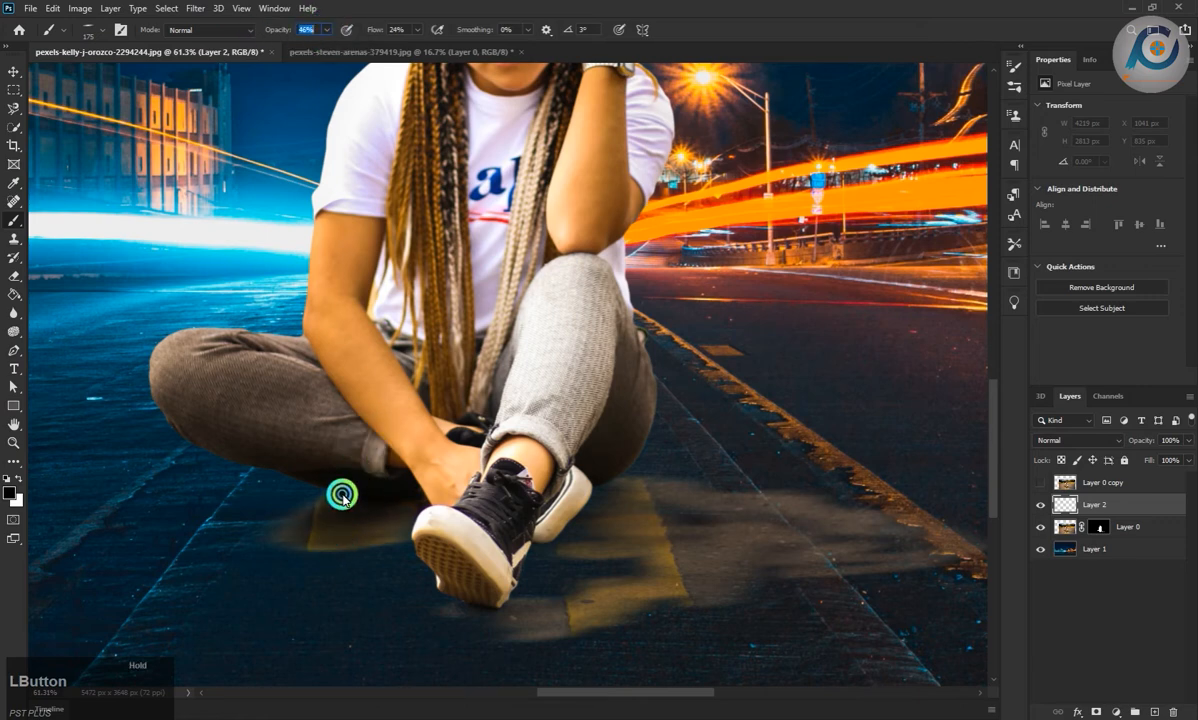
{"action": "mouse_move", "coordinate": [408, 494]}
{"action": "left_mouse_down"}
{"action": "mouse_move", "coordinate": [501, 480]}
{"action": "mouse_move", "coordinate": [598, 547]}
{"action": "mouse_move", "coordinate": [473, 601]}
{"action": "mouse_move", "coordinate": [526, 607]}
{"action": "mouse_move", "coordinate": [525, 638]}
{"action": "mouse_move", "coordinate": [593, 586]}
{"action": "mouse_move", "coordinate": [554, 627]}
{"action": "mouse_move", "coordinate": [583, 614]}
{"action": "mouse_move", "coordinate": [586, 584]}
{"action": "mouse_move", "coordinate": [668, 614]}
{"action": "left_mouse_up"}
{"action": "left_click_drag", "start_coordinate": [735, 580], "coordinate": [615, 532]}
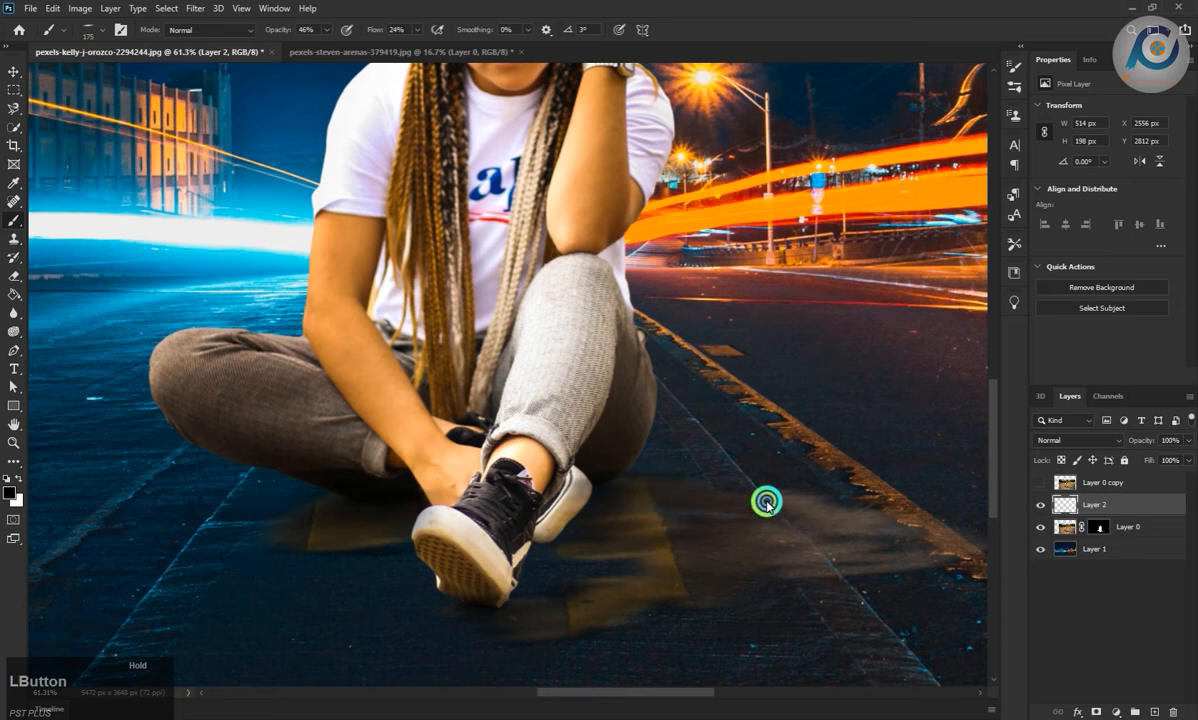
{"action": "mouse_move", "coordinate": [766, 503]}
{"action": "left_mouse_down"}
{"action": "mouse_move", "coordinate": [746, 533]}
{"action": "mouse_move", "coordinate": [665, 519]}
{"action": "left_mouse_up"}
{"action": "left_click_drag", "start_coordinate": [876, 563], "coordinate": [790, 489]}
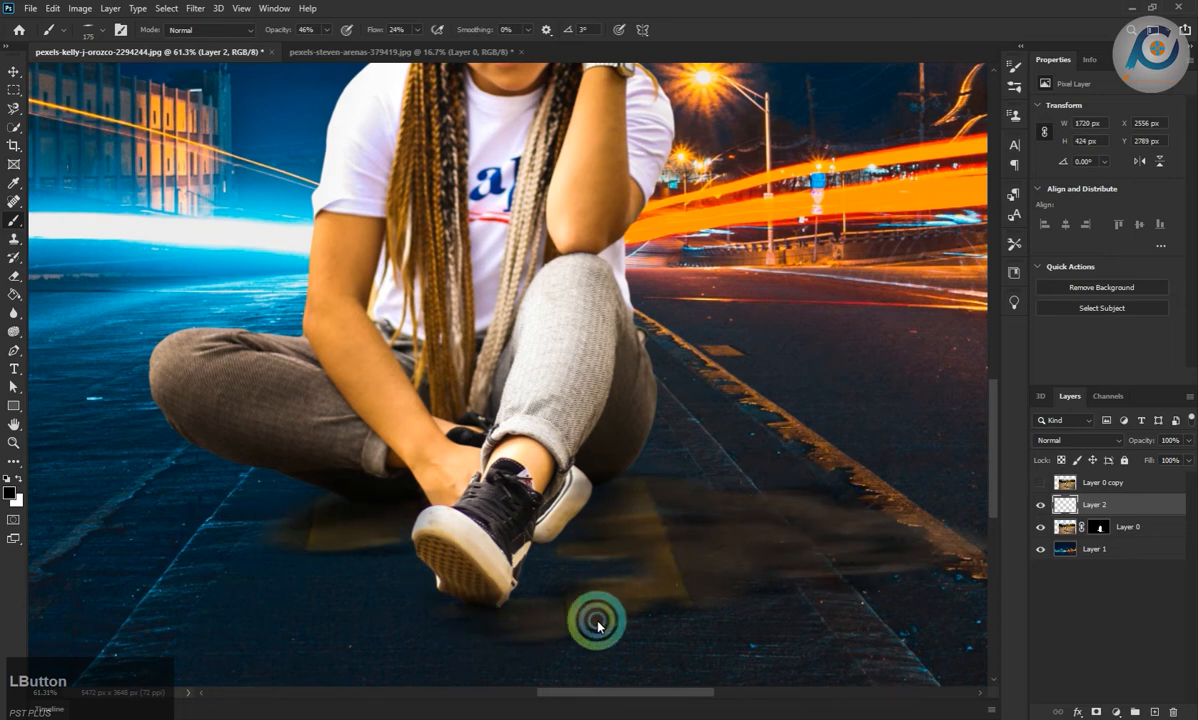
- Mask out the leftover original ground around the woman's legs and shoes on Layer 0's mask with a black Brush at 82% opacity
{"action": "left_click", "coordinate": [1103, 527]}
{"action": "key", "text": "x"}
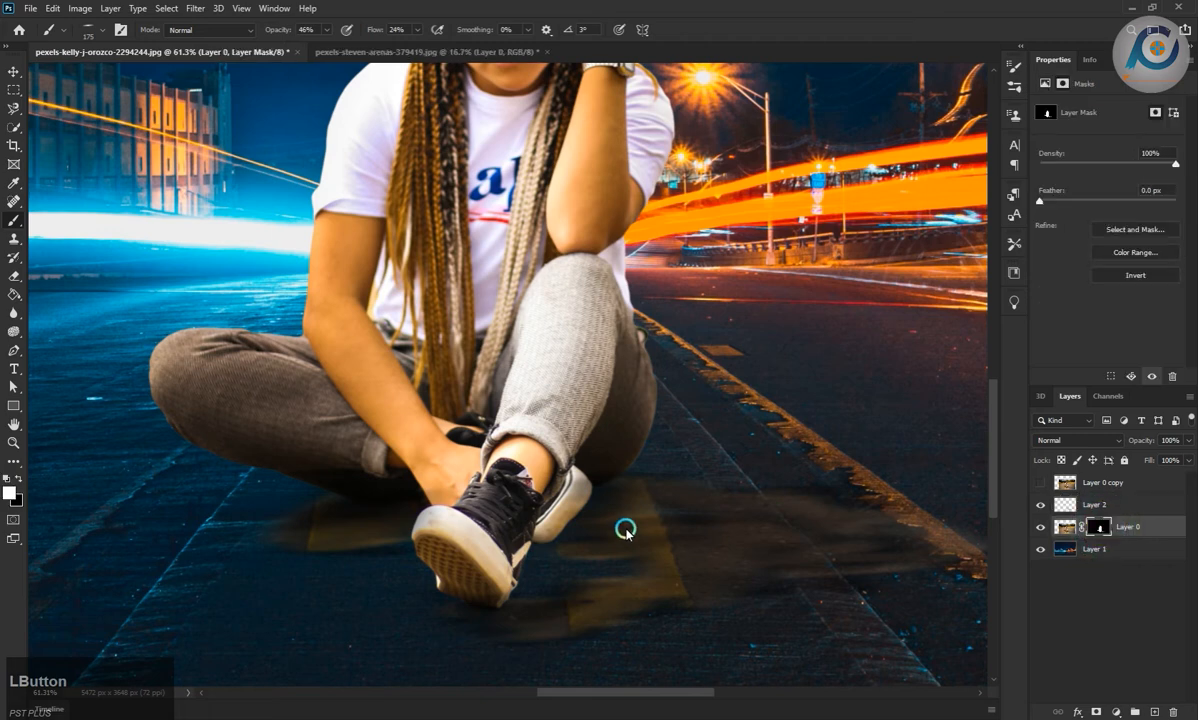
{"action": "left_click", "coordinate": [19, 480]}
{"action": "left_click", "coordinate": [330, 524]}
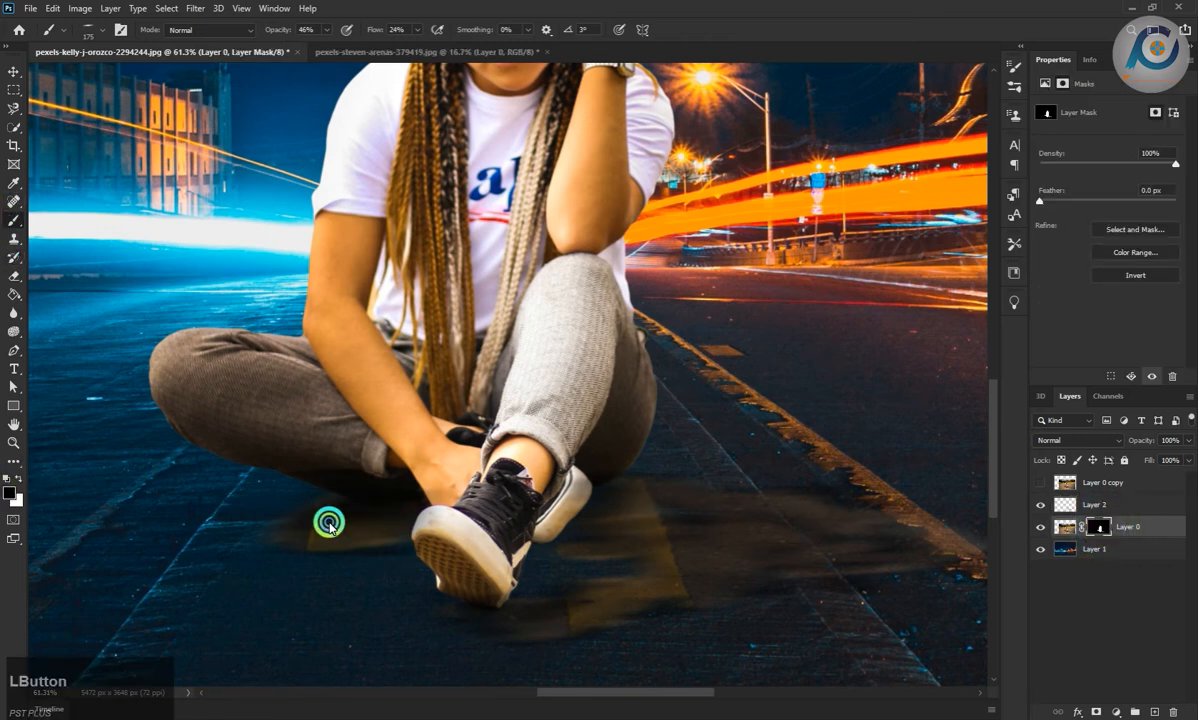
{"action": "left_click", "coordinate": [329, 30]}
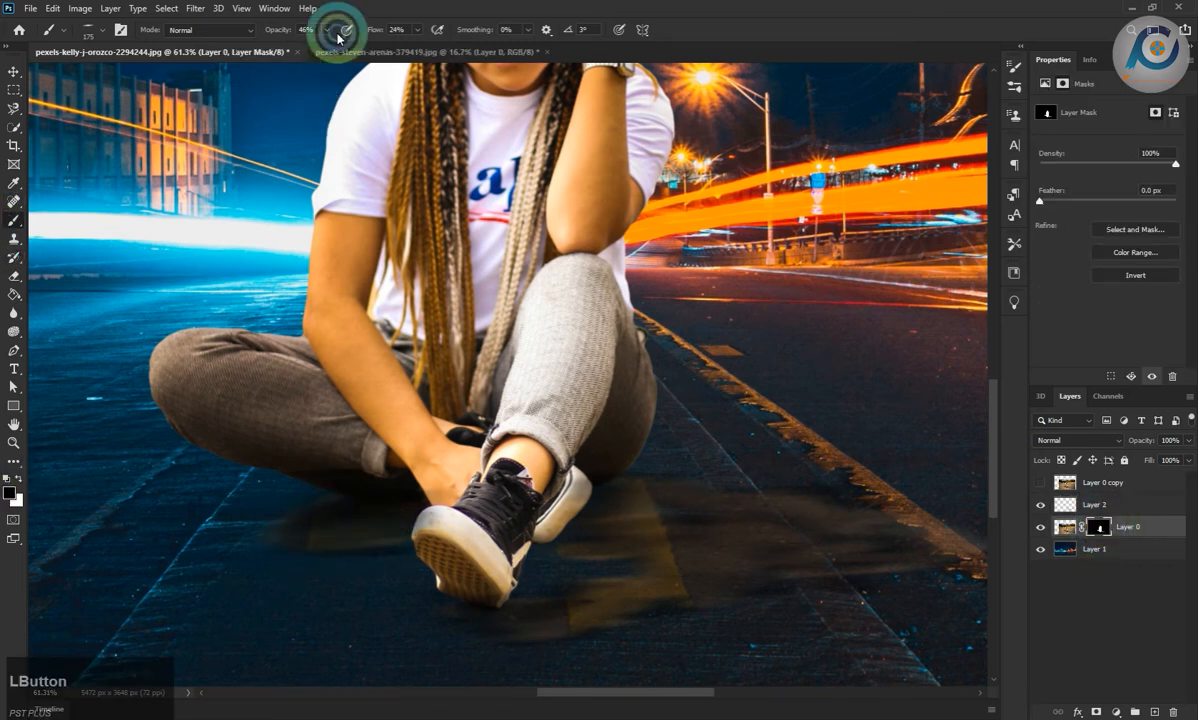
{"action": "mouse_move", "coordinate": [349, 567]}
{"action": "left_mouse_down"}
{"action": "mouse_move", "coordinate": [303, 543]}
{"action": "mouse_move", "coordinate": [315, 508]}
{"action": "mouse_move", "coordinate": [291, 536]}
{"action": "mouse_move", "coordinate": [373, 544]}
{"action": "mouse_move", "coordinate": [364, 562]}
{"action": "mouse_move", "coordinate": [397, 519]}
{"action": "mouse_move", "coordinate": [345, 547]}
{"action": "left_mouse_up"}
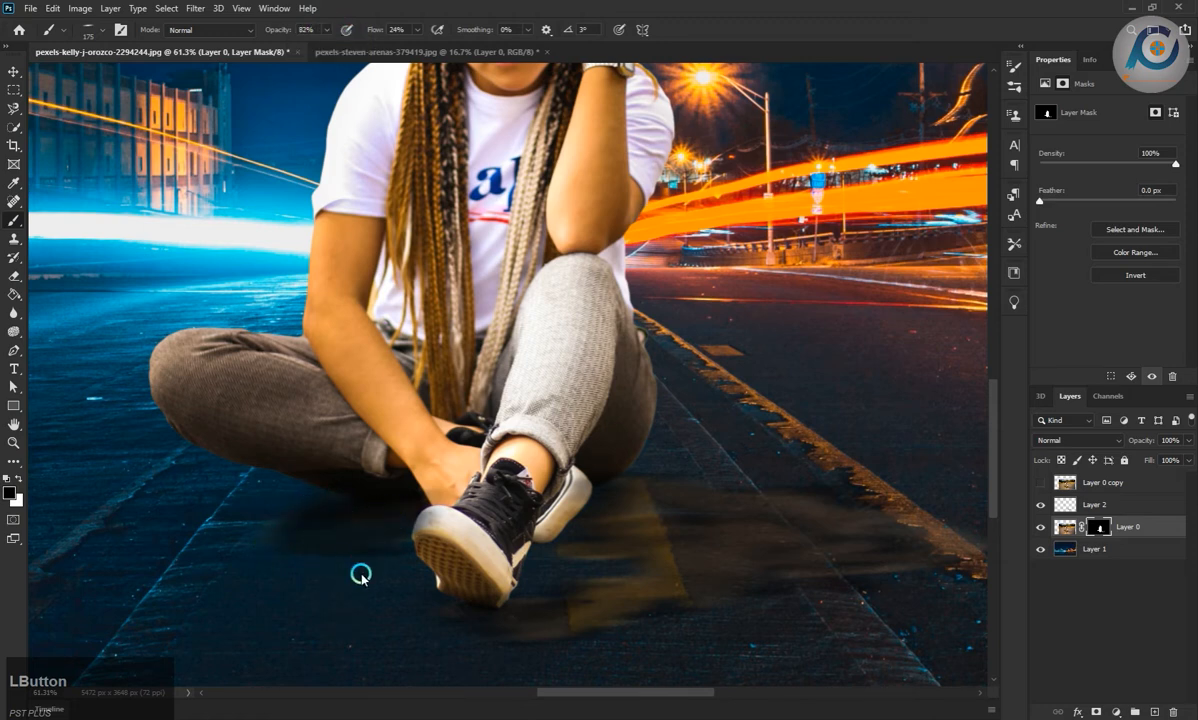
{"action": "left_click_drag", "start_coordinate": [451, 607], "coordinate": [441, 610]}
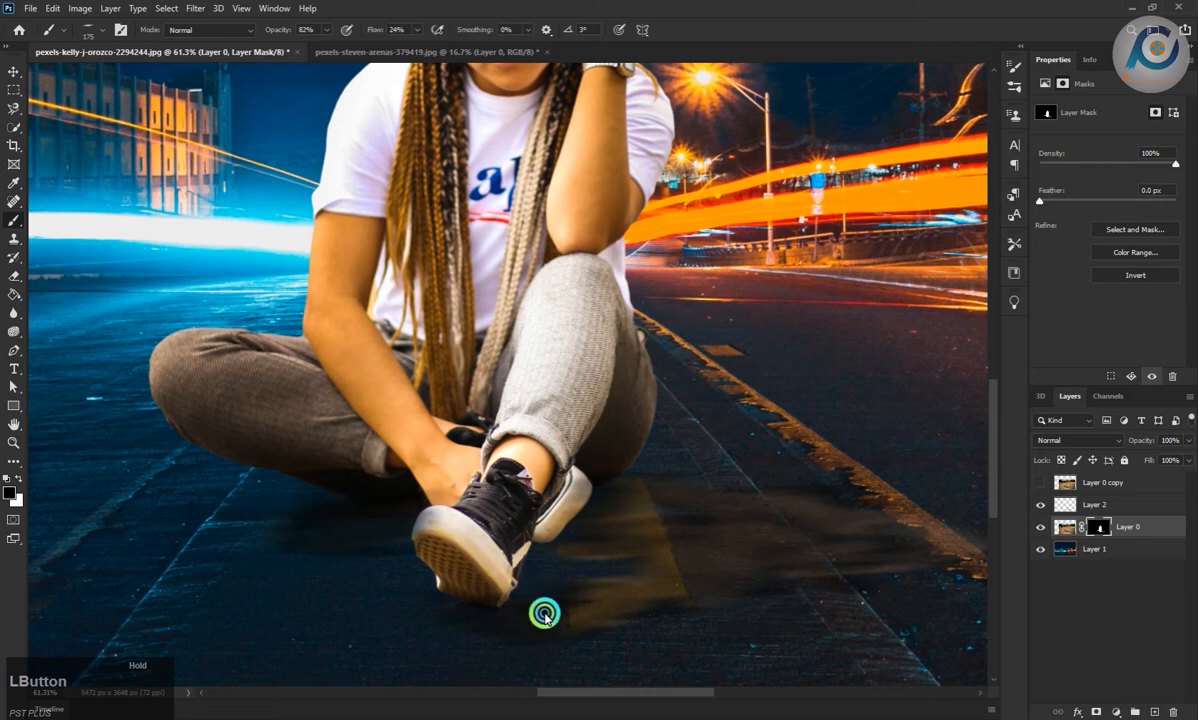
{"action": "left_click_drag", "start_coordinate": [545, 615], "coordinate": [610, 611]}
{"action": "mouse_move", "coordinate": [648, 495]}
{"action": "left_mouse_down"}
{"action": "mouse_move", "coordinate": [652, 546]}
{"action": "mouse_move", "coordinate": [678, 570]}
{"action": "left_mouse_up"}
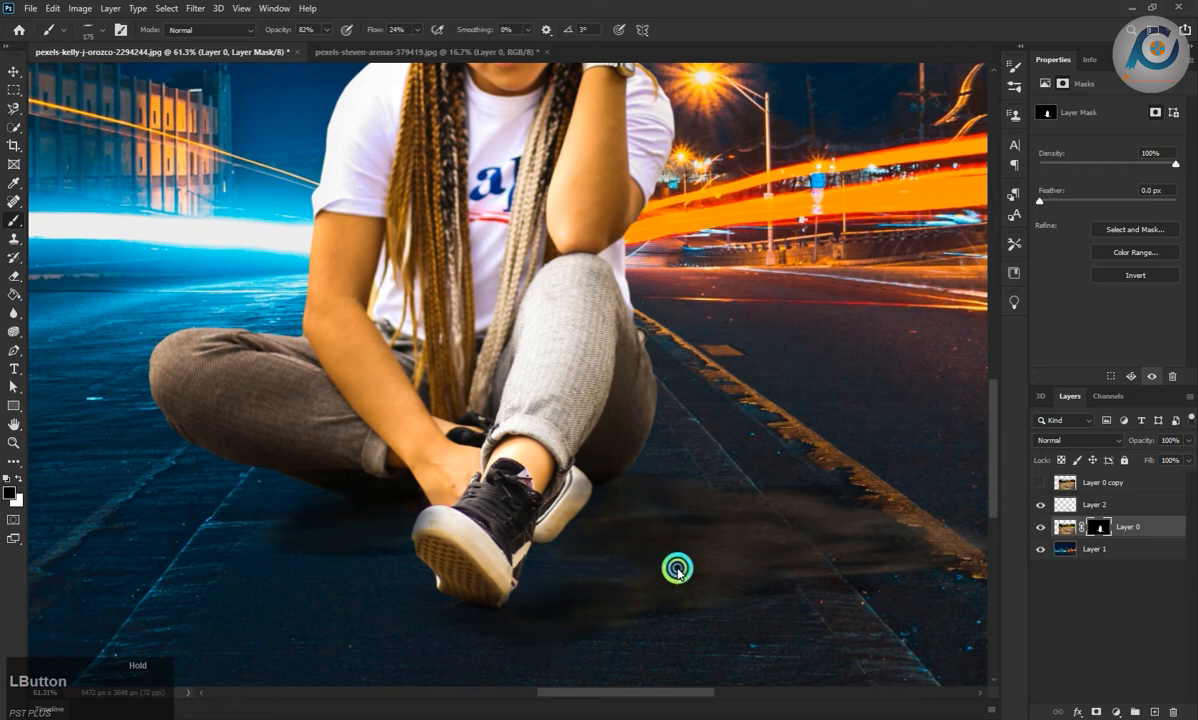
{"action": "mouse_move", "coordinate": [596, 624]}
{"action": "left_mouse_down"}
{"action": "mouse_move", "coordinate": [761, 510]}
{"action": "mouse_move", "coordinate": [759, 551]}
{"action": "mouse_move", "coordinate": [892, 460]}
{"action": "mouse_move", "coordinate": [845, 598]}
{"action": "left_mouse_up"}
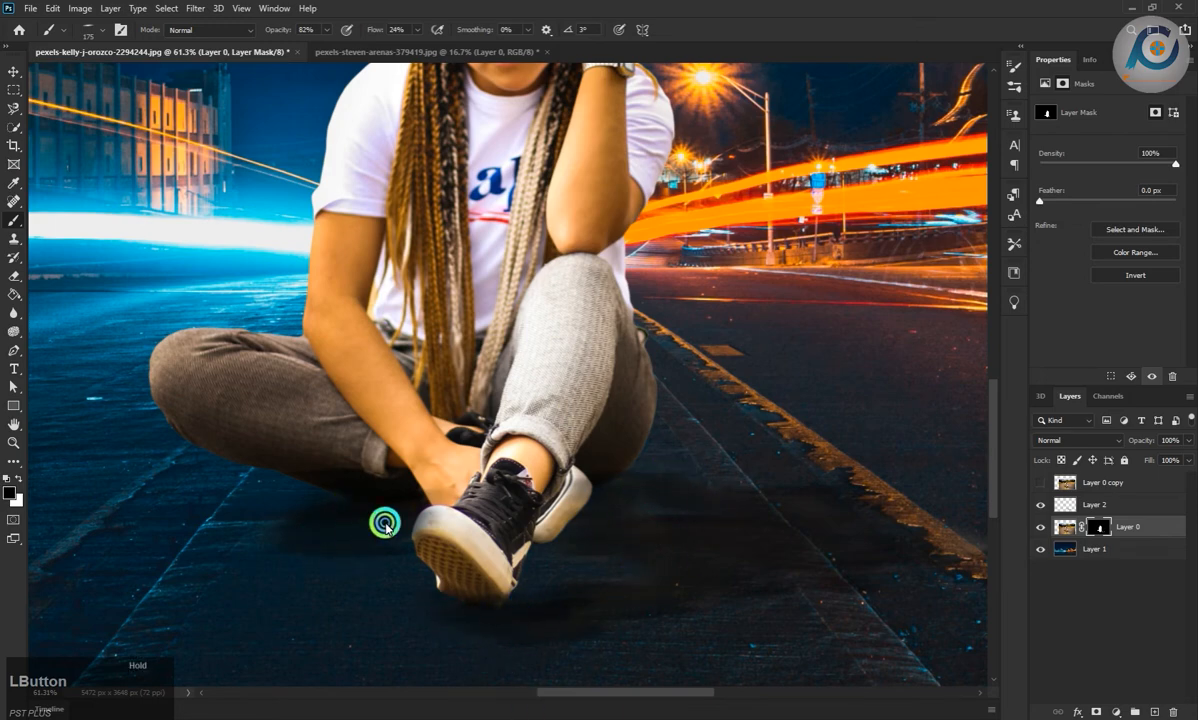
{"action": "scroll", "coordinate": [588, 570], "scroll_direction": "down", "scroll_amount": 3}
{"action": "scroll", "coordinate": [636, 592], "scroll_direction": "up", "scroll_amount": 3}
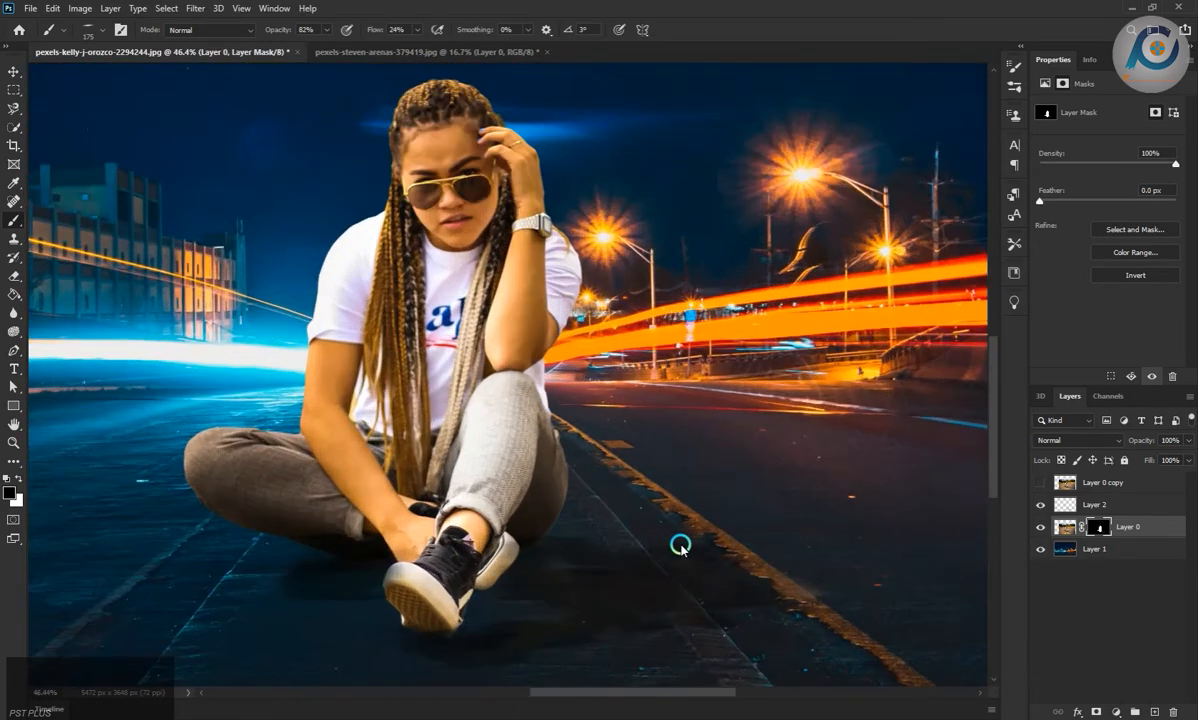
- Hide Layer 2 and darken the remaining brown ground patches beside the shoes directly on Layer 0's image with black
{"action": "scroll", "coordinate": [680, 545], "scroll_direction": "down", "scroll_amount": 1}
{"action": "left_click", "coordinate": [1066, 526]}
{"action": "left_click", "coordinate": [1040, 505]}
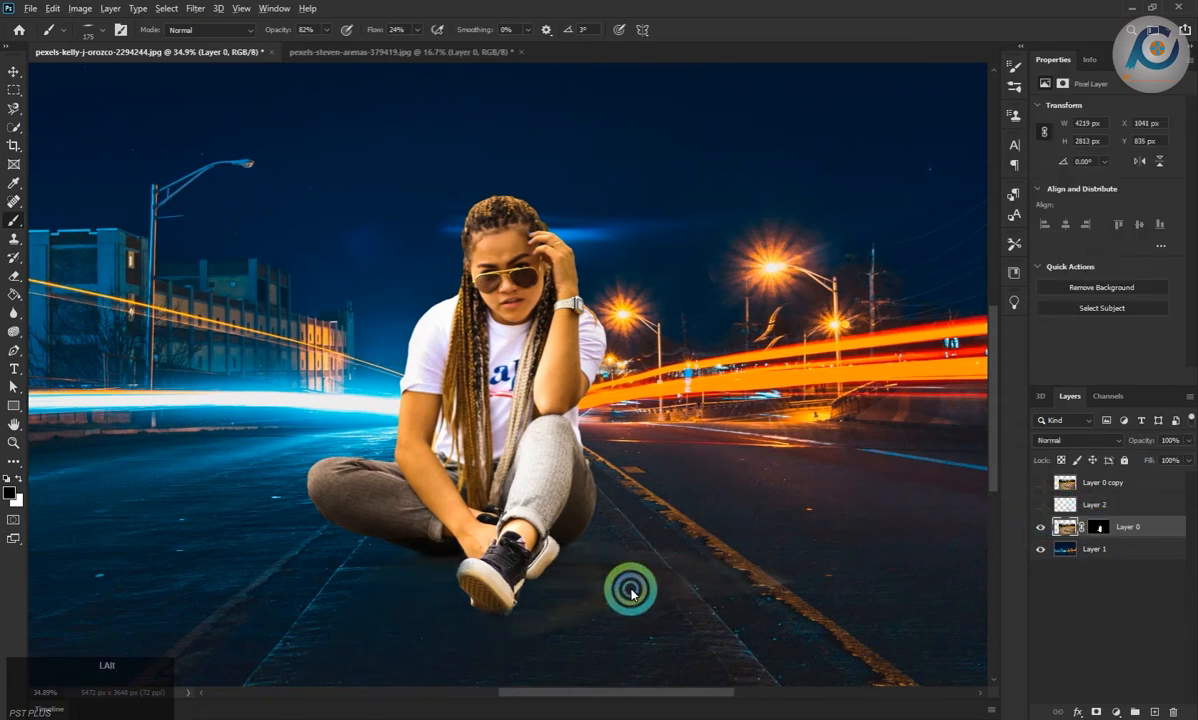
{"action": "scroll", "coordinate": [689, 603], "scroll_direction": "up", "scroll_amount": 3}
{"action": "scroll", "coordinate": [597, 508], "scroll_direction": "down", "scroll_amount": 1}
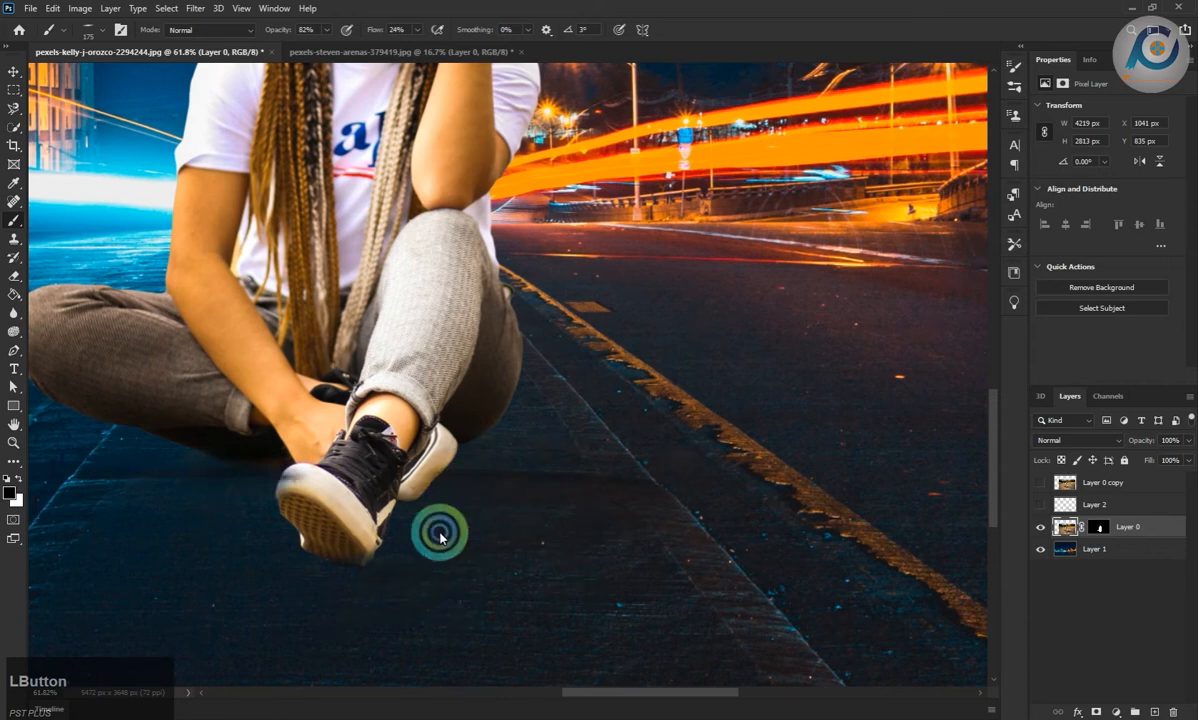
{"action": "key", "text": "z"}
{"action": "scroll", "coordinate": [772, 510], "scroll_direction": "down", "scroll_amount": 1}
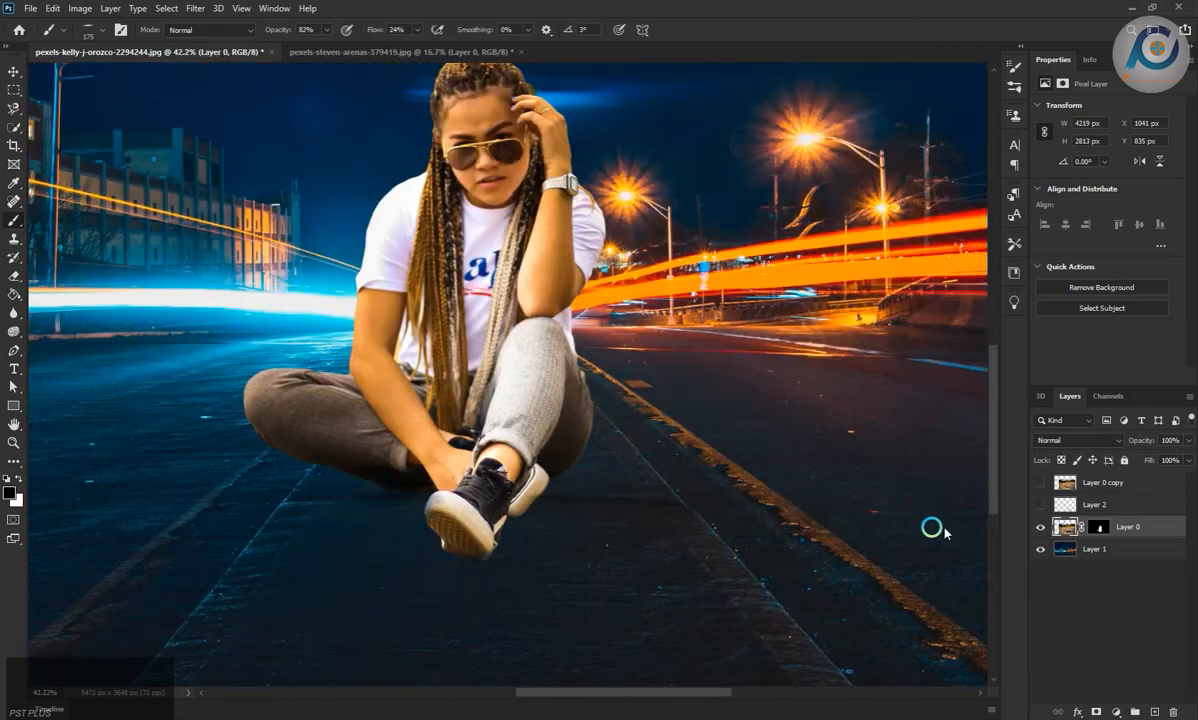
- Show Layer 2 again and set its blend mode to Soft Light
{"action": "left_click", "coordinate": [1040, 508]}
{"action": "left_click", "coordinate": [1112, 505]}
{"action": "left_click", "coordinate": [1088, 440]}
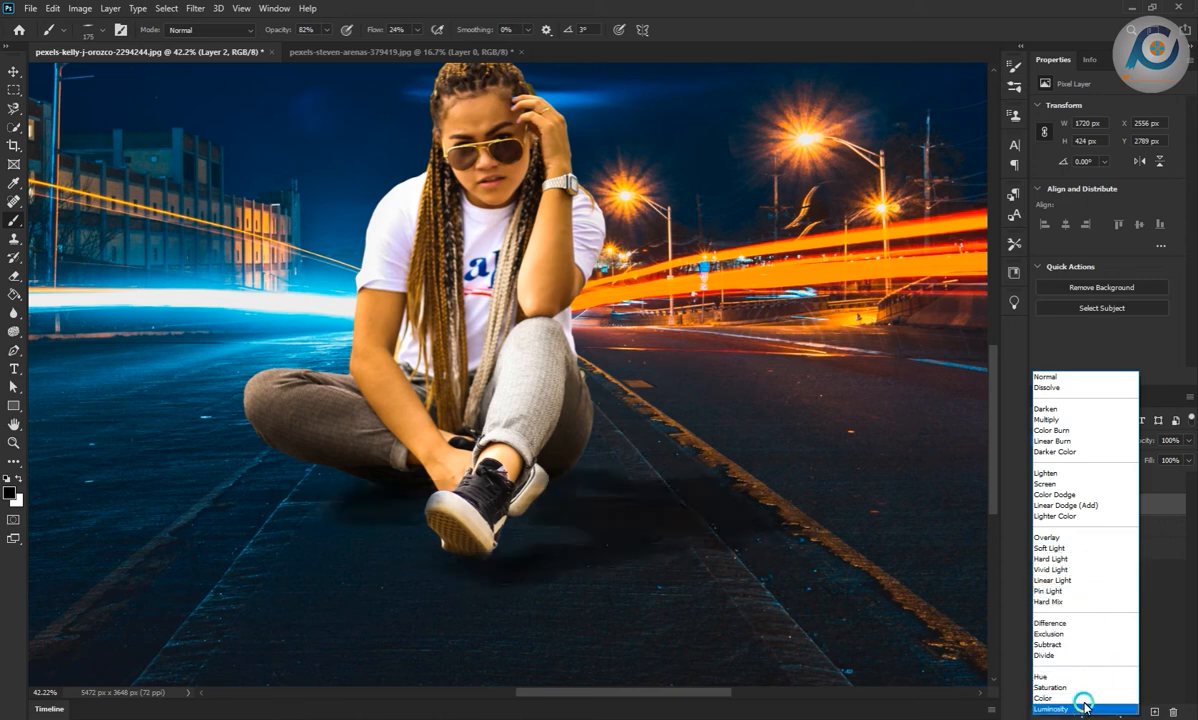
{"action": "left_click_drag", "start_coordinate": [1088, 694], "coordinate": [1070, 548]}
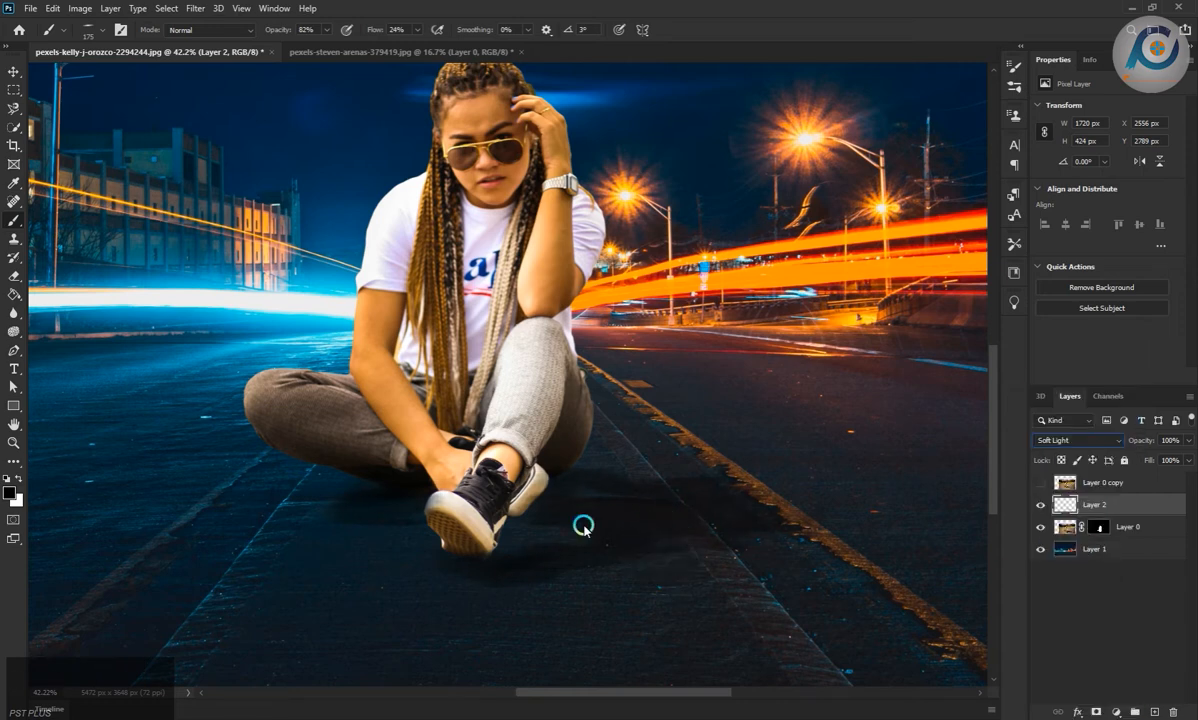
{"action": "left_click", "coordinate": [10, 72]}
{"action": "scroll", "coordinate": [668, 396], "scroll_direction": "down", "scroll_amount": 5}
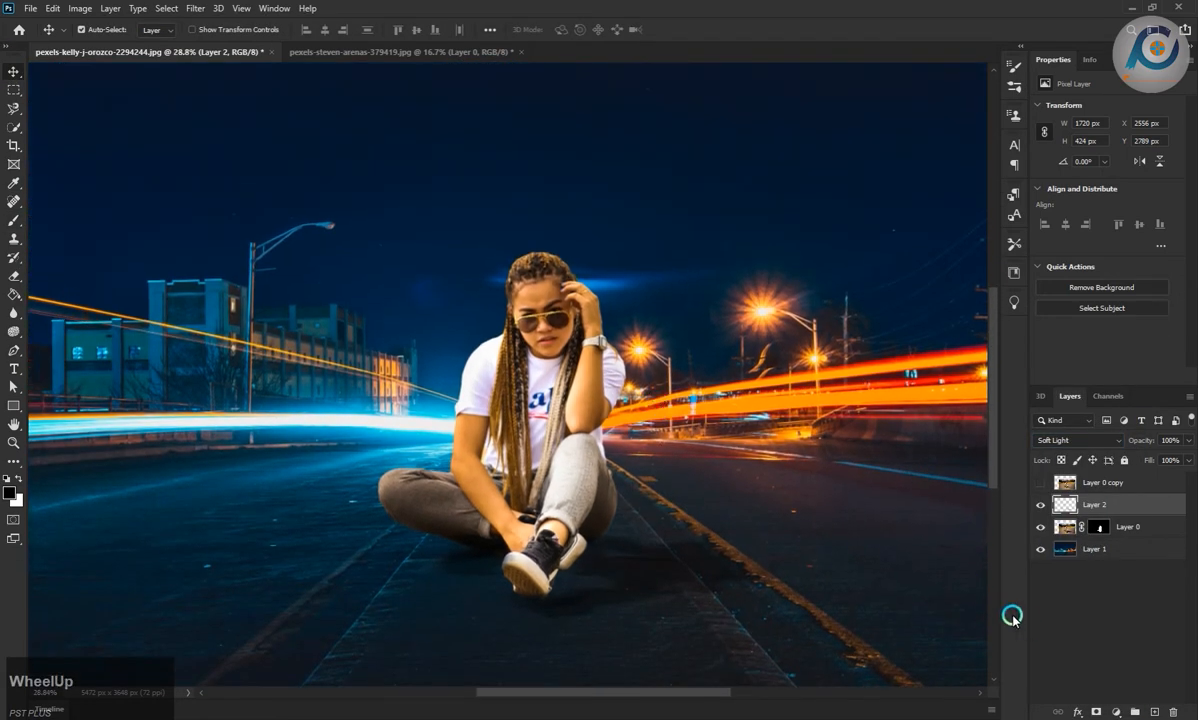
- Delete the hidden Layer 0 copy and select Layer 0's image
{"action": "left_click", "coordinate": [1096, 482]}
{"action": "key", "text": "BackSpace"}
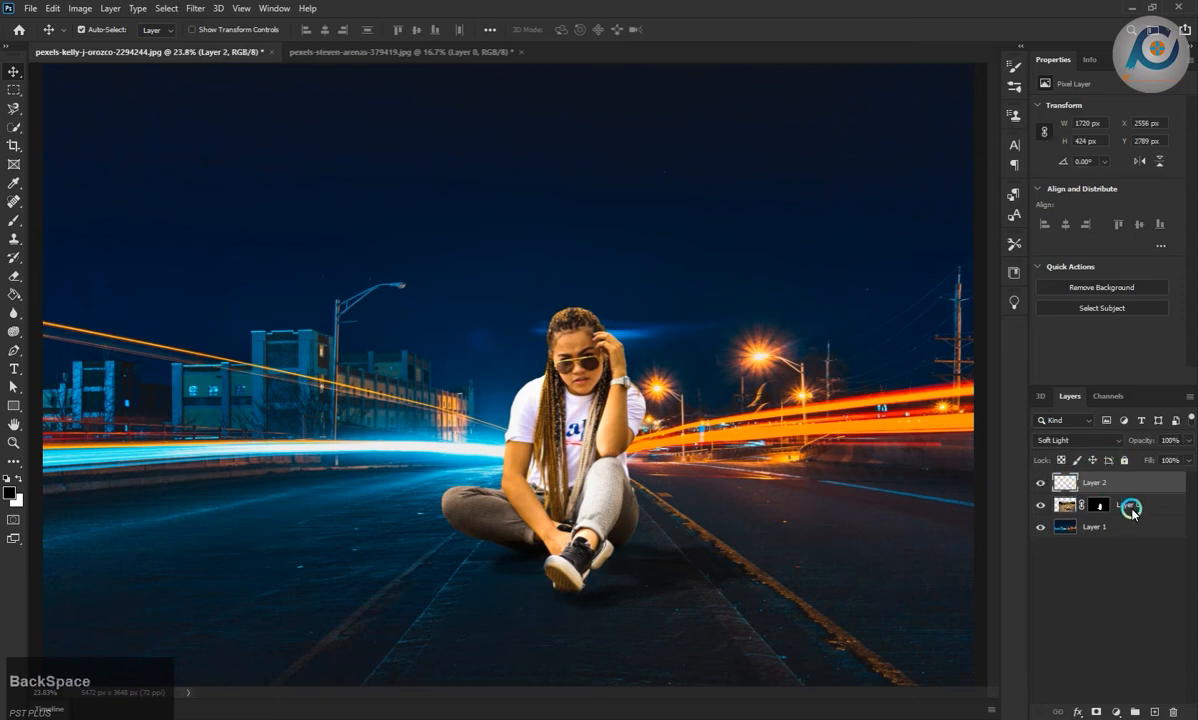
{"action": "left_click", "coordinate": [1066, 504]}
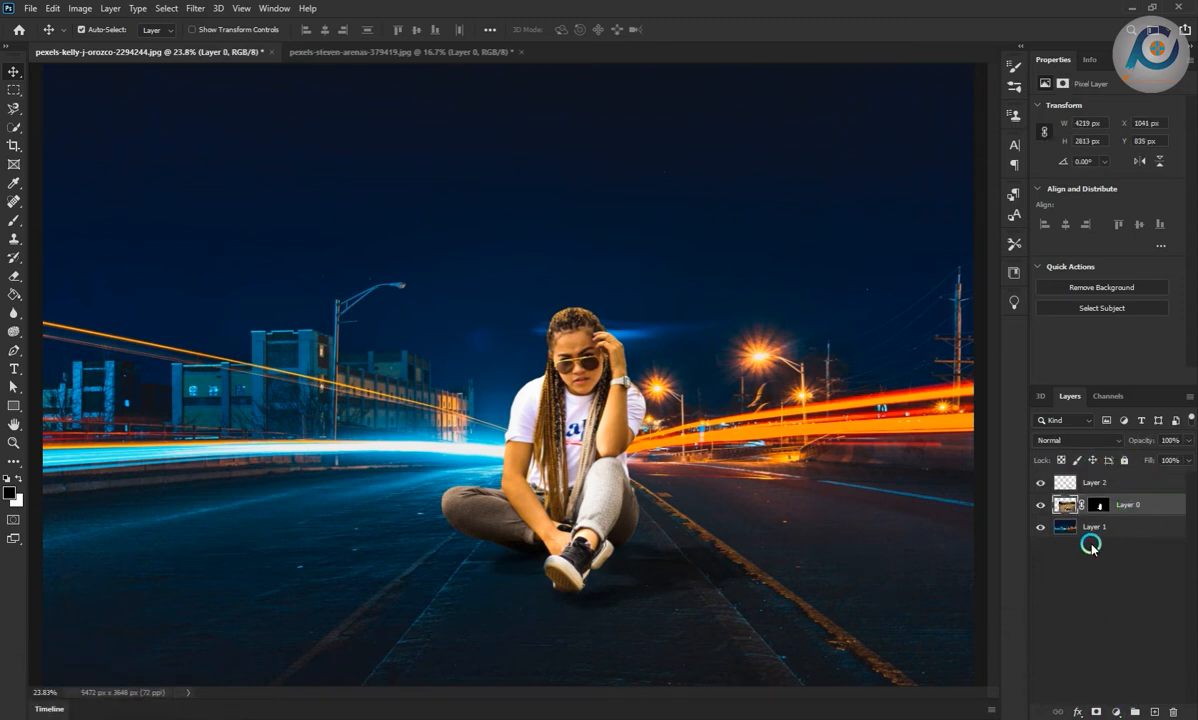
- Add a new layer above Layer 2 and make it a clipping mask
{"action": "left_click", "coordinate": [1100, 482]}
{"action": "left_click", "coordinate": [1154, 711]}
{"action": "right_click", "coordinate": [1131, 484]}
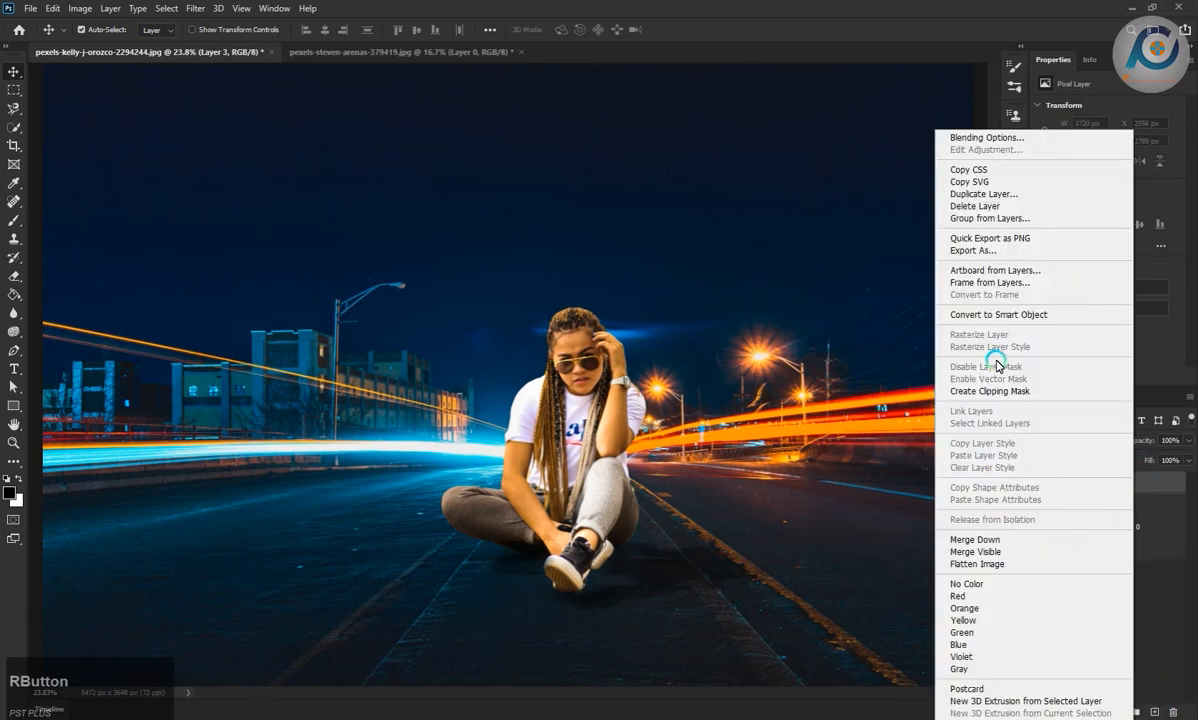
{"action": "left_click", "coordinate": [992, 391]}
- Paint black shading along the woman's sleeve and shoulder on Layer 3 with a soft 175 px Brush, 98% roundness and 37% opacity
{"action": "scroll", "coordinate": [515, 430], "scroll_direction": "up", "scroll_amount": 5}
{"action": "key", "text": "b"}
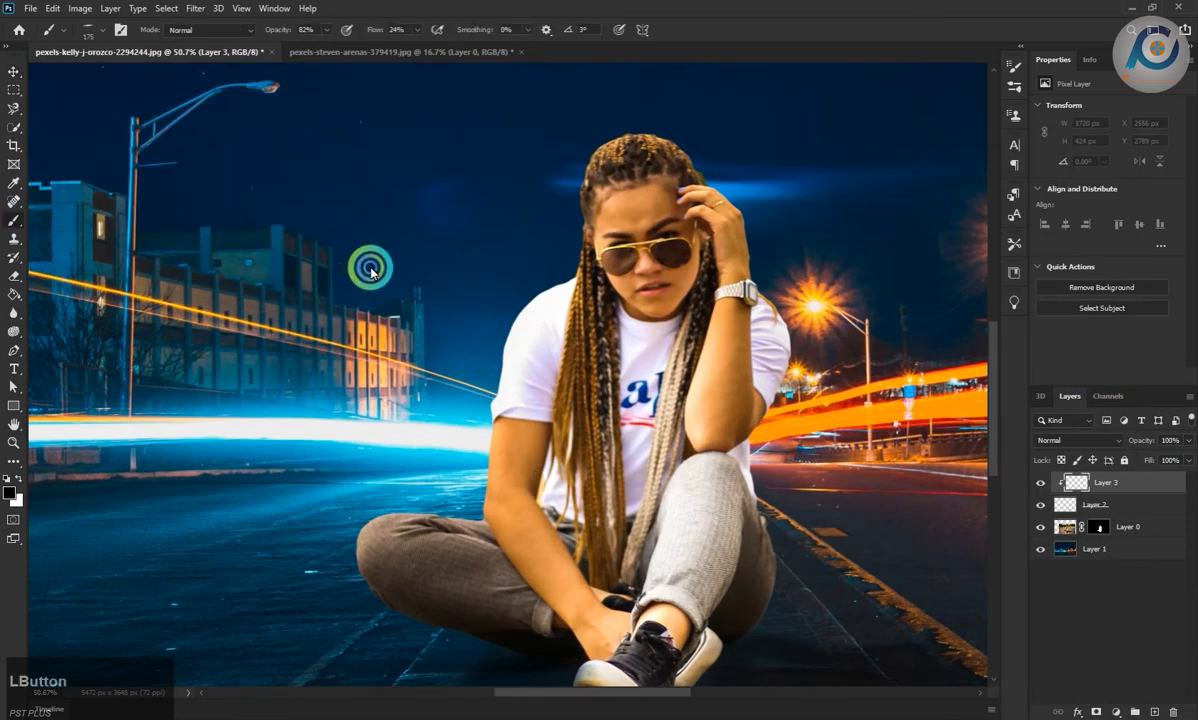
{"action": "left_click", "coordinate": [105, 33]}
{"action": "left_click", "coordinate": [121, 30]}
{"action": "left_click_drag", "start_coordinate": [967, 239], "coordinate": [968, 256]}
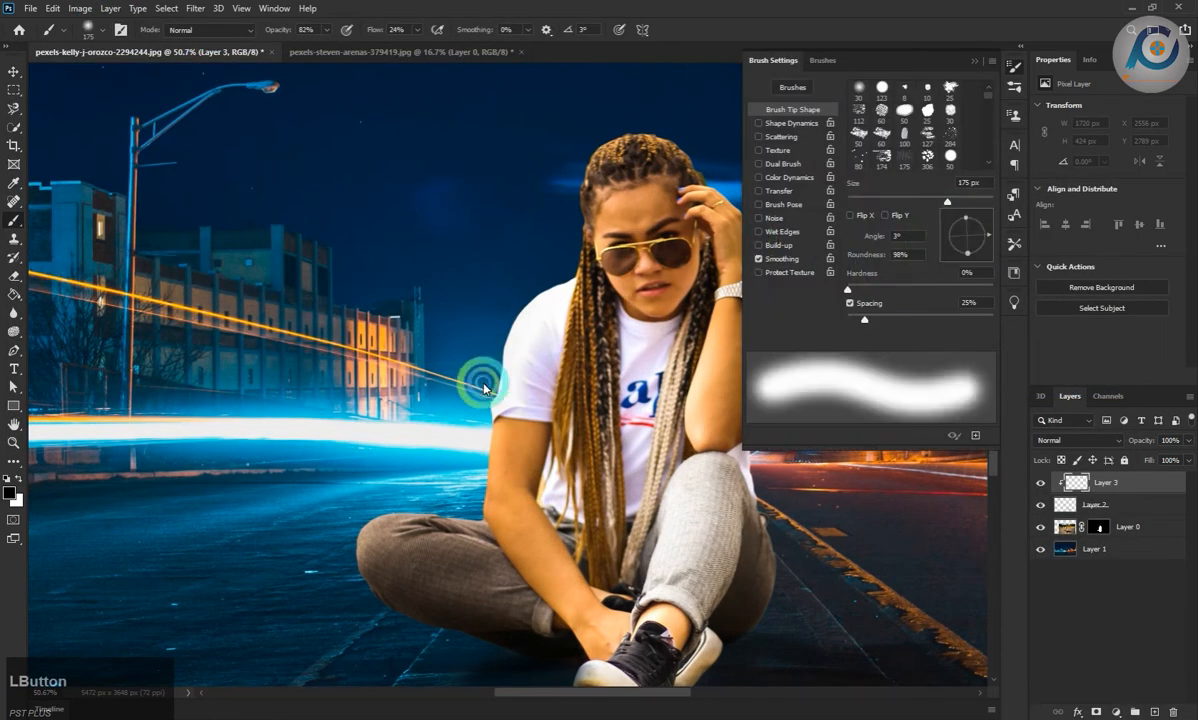
{"action": "left_click", "coordinate": [975, 61]}
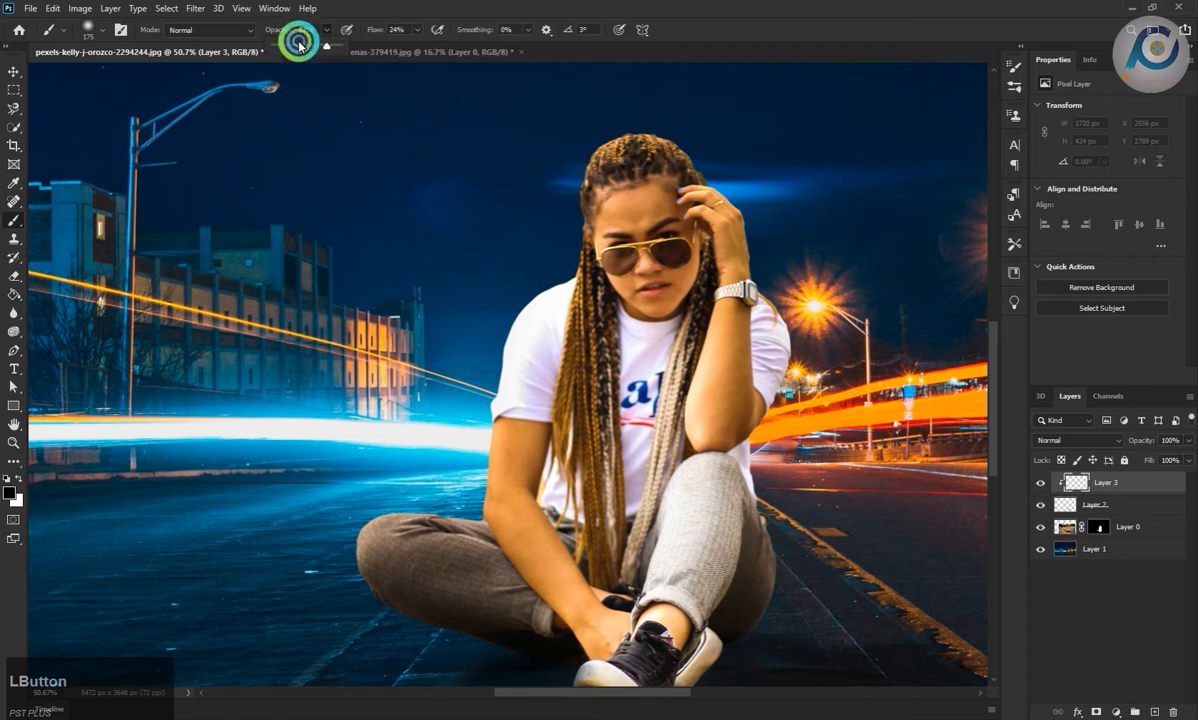
{"action": "left_click", "coordinate": [299, 43]}
{"action": "mouse_move", "coordinate": [552, 288]}
{"action": "left_mouse_down"}
{"action": "mouse_move", "coordinate": [492, 351]}
{"action": "mouse_move", "coordinate": [515, 296]}
{"action": "left_mouse_up"}
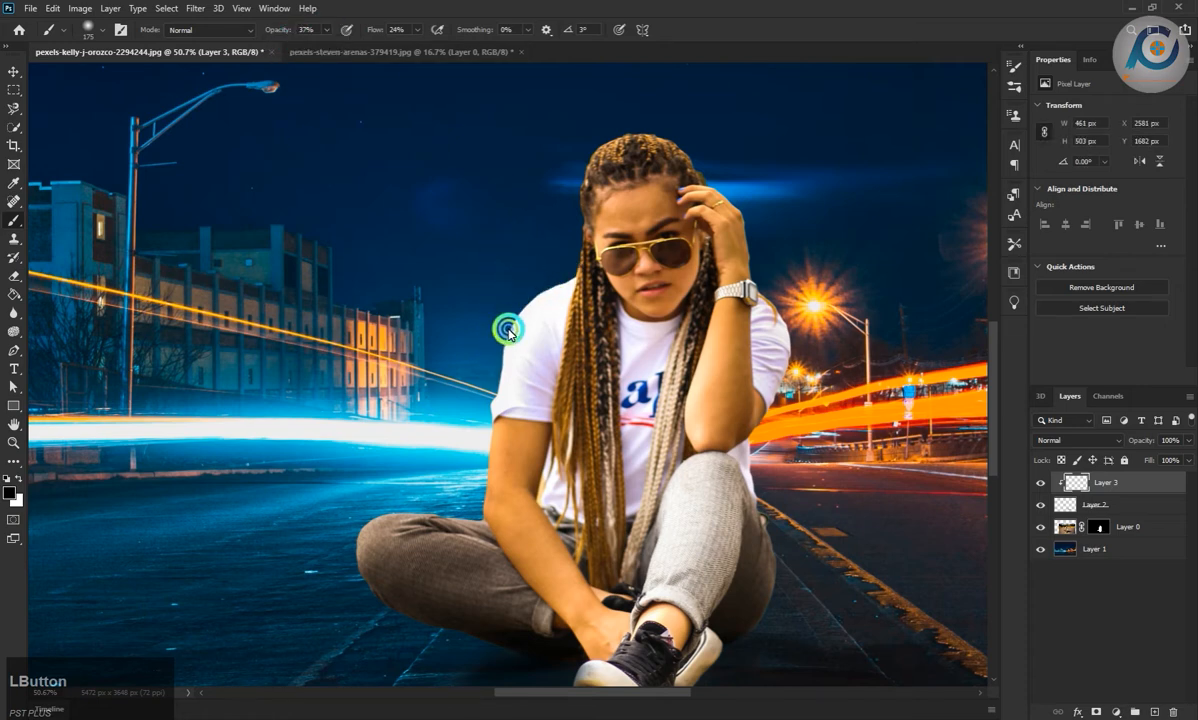
{"action": "key", "text": "ctrl+z"}
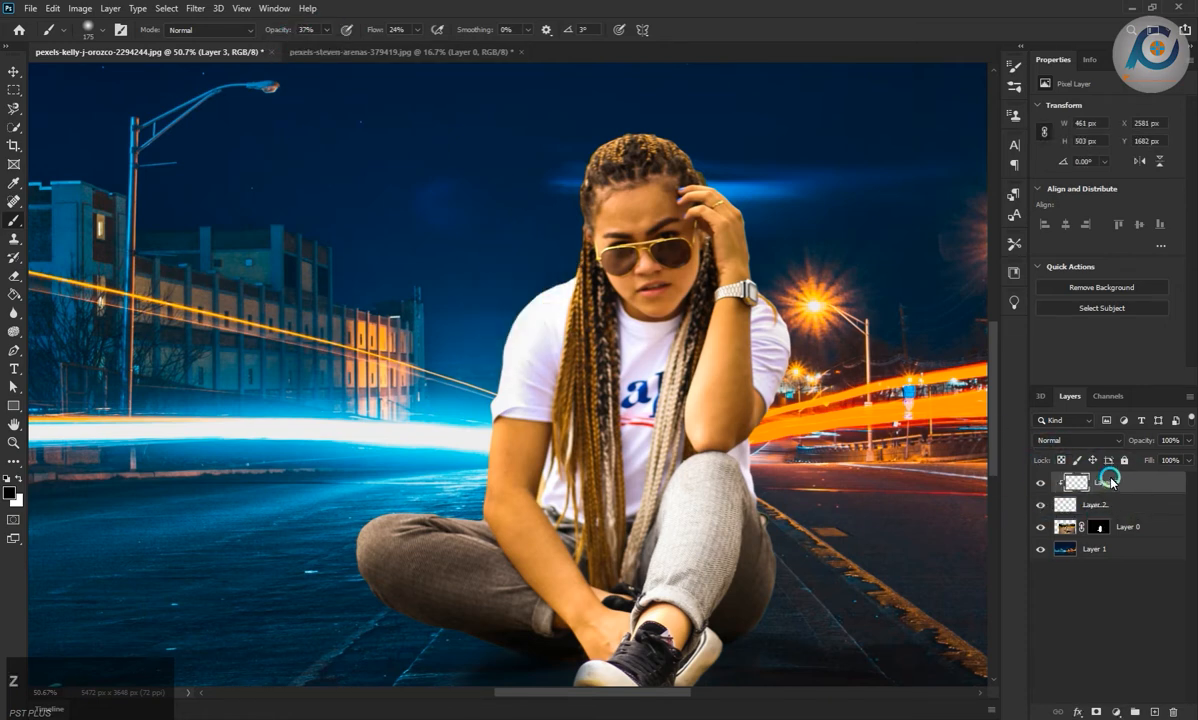
{"action": "left_click_drag", "start_coordinate": [1111, 482], "coordinate": [1121, 513]}
{"action": "right_click", "coordinate": [1124, 507]}
{"action": "left_click", "coordinate": [979, 390]}
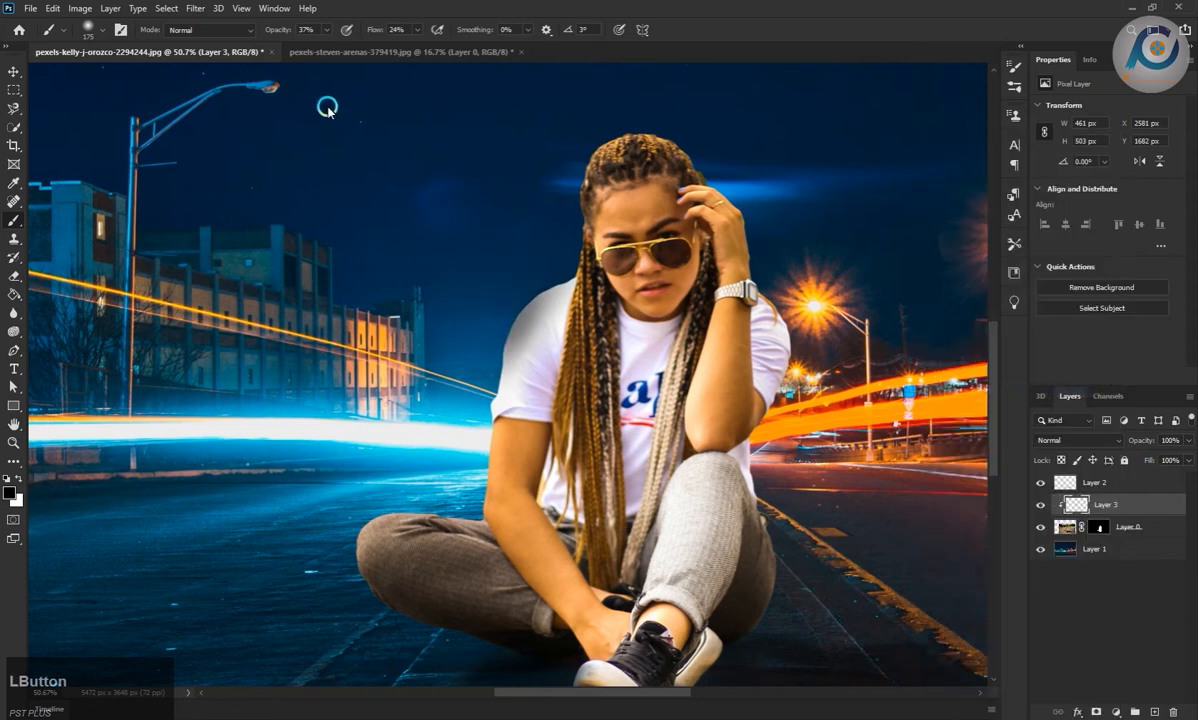
{"action": "key", "text": "z"}
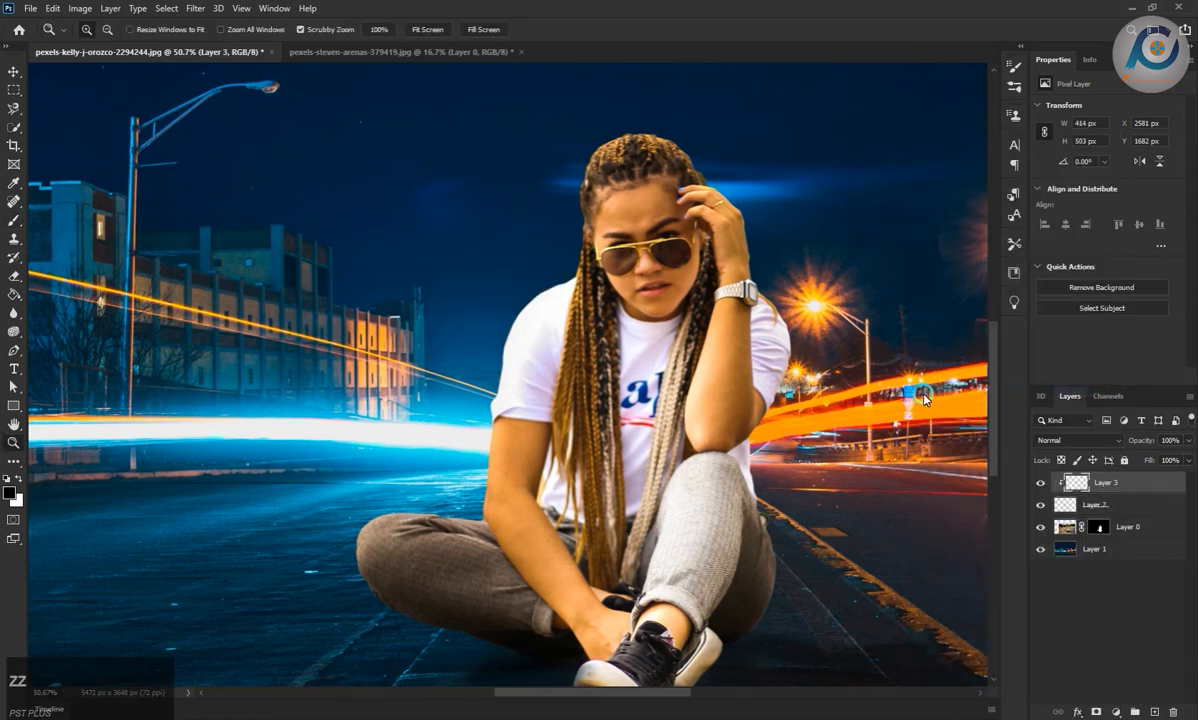
- Move Layer 3 beneath Layer 2 and clip it to Layer 0
{"action": "left_click", "coordinate": [1110, 508]}
{"action": "right_click", "coordinate": [1105, 497]}
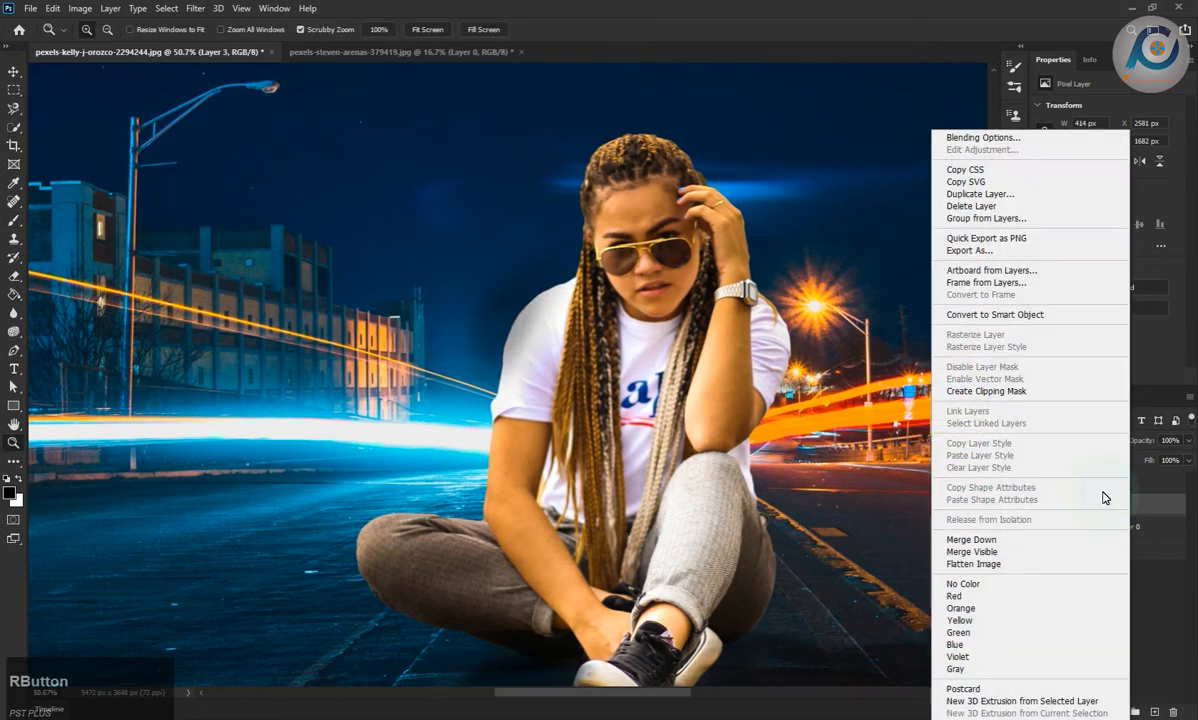
{"action": "left_click", "coordinate": [1024, 390]}
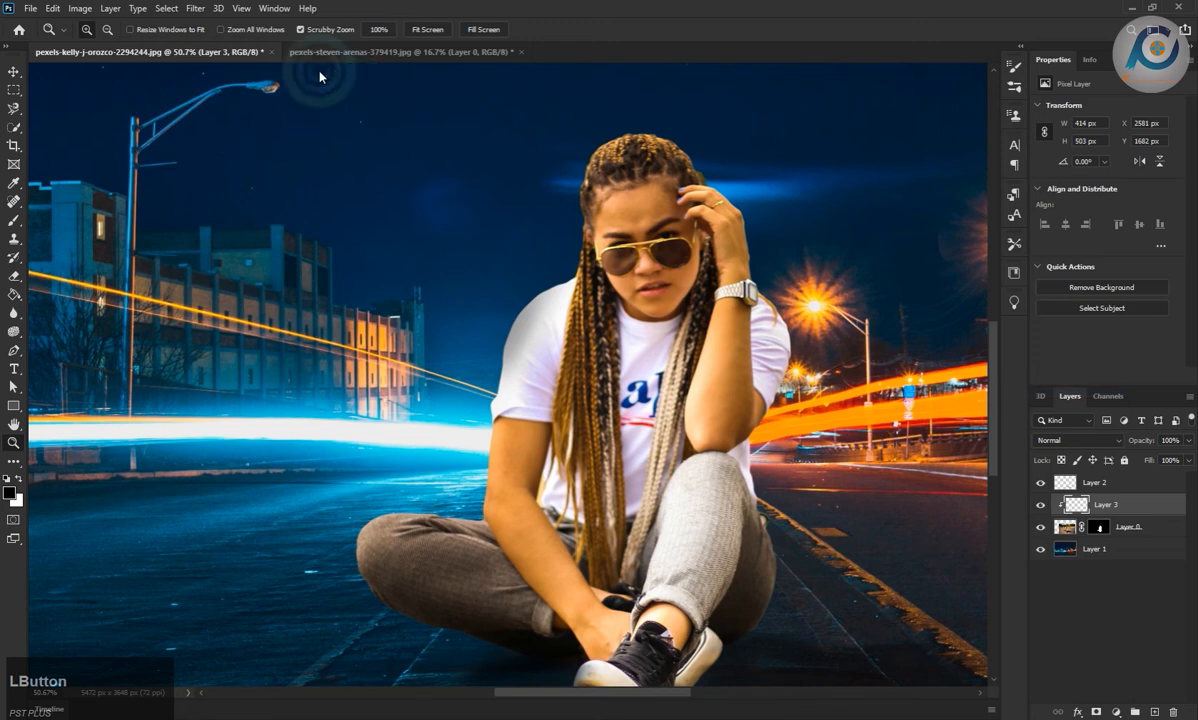
- Paint soft black shading on Layer 3 along the woman's lowered arm and folded leg with the Brush at 27% opacity
{"action": "left_click", "coordinate": [14, 218]}
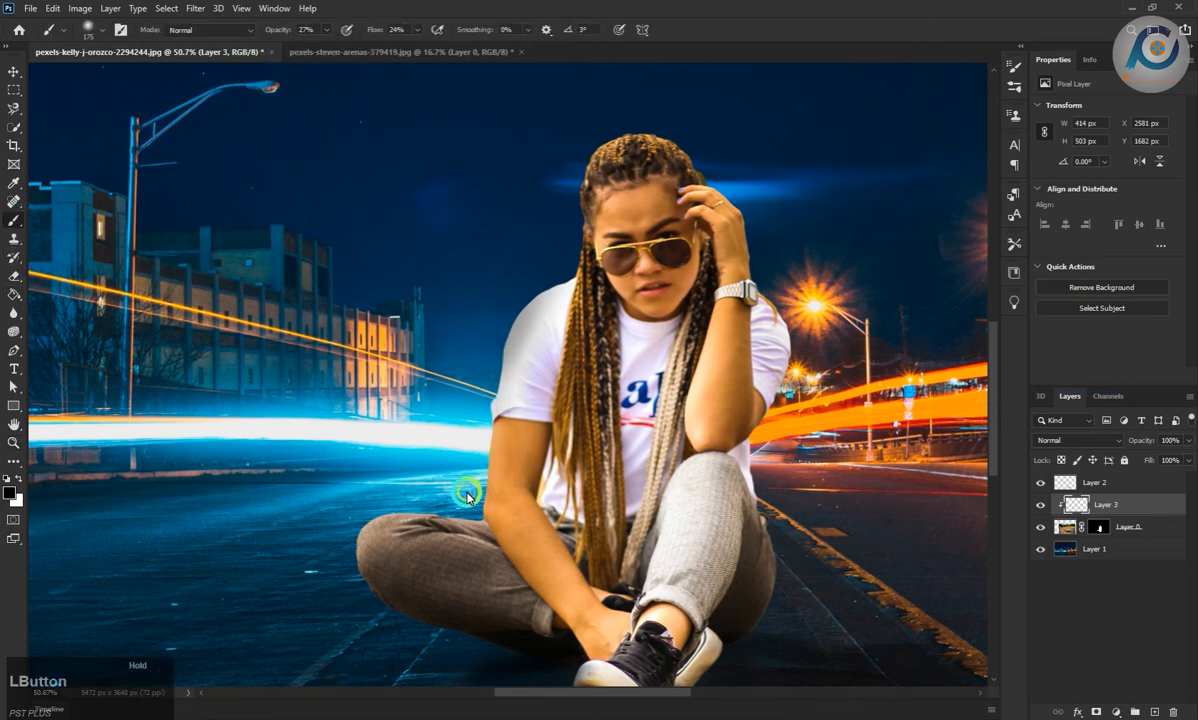
{"action": "mouse_move", "coordinate": [446, 488]}
{"action": "left_mouse_down"}
{"action": "mouse_move", "coordinate": [475, 510]}
{"action": "mouse_move", "coordinate": [464, 468]}
{"action": "mouse_move", "coordinate": [369, 631]}
{"action": "mouse_move", "coordinate": [356, 538]}
{"action": "mouse_move", "coordinate": [406, 586]}
{"action": "left_mouse_up"}
{"action": "scroll", "coordinate": [408, 588], "scroll_direction": "down", "scroll_amount": 5}
{"action": "scroll", "coordinate": [629, 578], "scroll_direction": "up", "scroll_amount": 5}
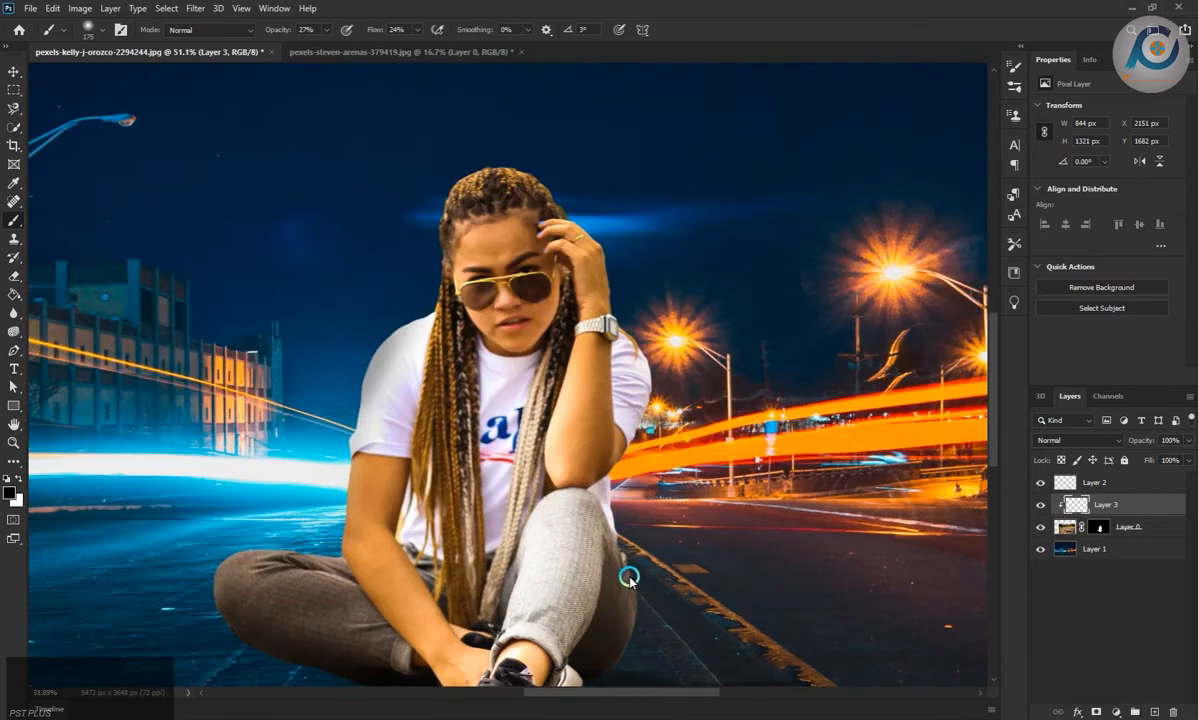
- Shade the edges of the woman's other sleeve, hair, legs and shoes with black on Layer 3, and set the layer's opacity to 47%
{"action": "mouse_move", "coordinate": [634, 396]}
{"action": "left_mouse_down"}
{"action": "mouse_move", "coordinate": [594, 270]}
{"action": "mouse_move", "coordinate": [490, 176]}
{"action": "left_mouse_up"}
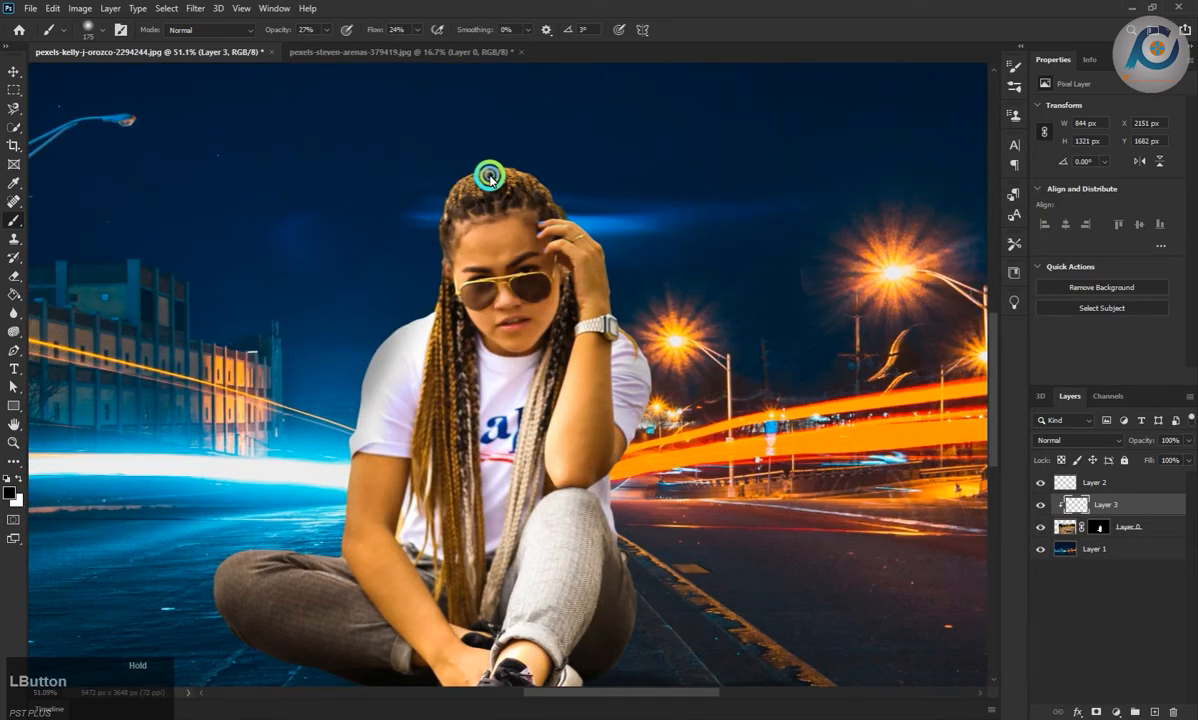
{"action": "scroll", "coordinate": [428, 497], "scroll_direction": "down", "scroll_amount": 5}
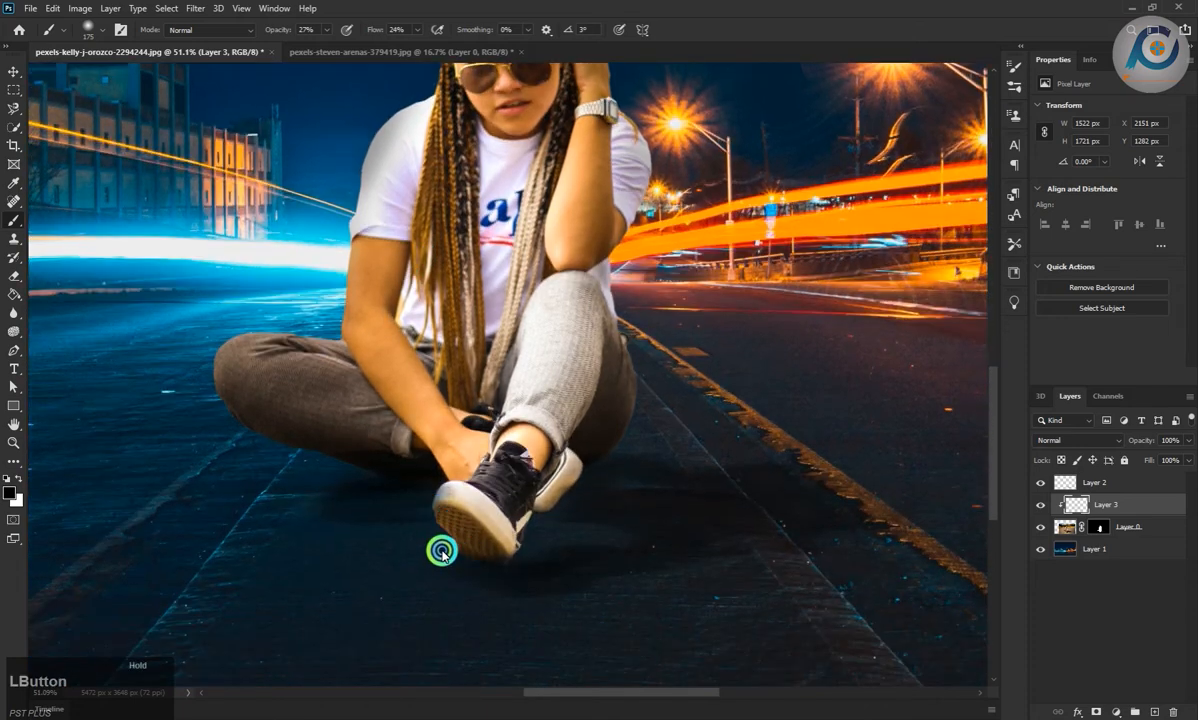
{"action": "left_click_drag", "start_coordinate": [442, 552], "coordinate": [428, 496]}
{"action": "mouse_move", "coordinate": [277, 321]}
{"action": "left_mouse_down"}
{"action": "mouse_move", "coordinate": [360, 305]}
{"action": "mouse_move", "coordinate": [328, 321]}
{"action": "left_mouse_up"}
{"action": "left_click", "coordinate": [615, 355]}
{"action": "scroll", "coordinate": [640, 390], "scroll_direction": "down", "scroll_amount": 9}
{"action": "scroll", "coordinate": [647, 403], "scroll_direction": "up", "scroll_amount": 6}
{"action": "scroll", "coordinate": [597, 427], "scroll_direction": "down", "scroll_amount": 1}
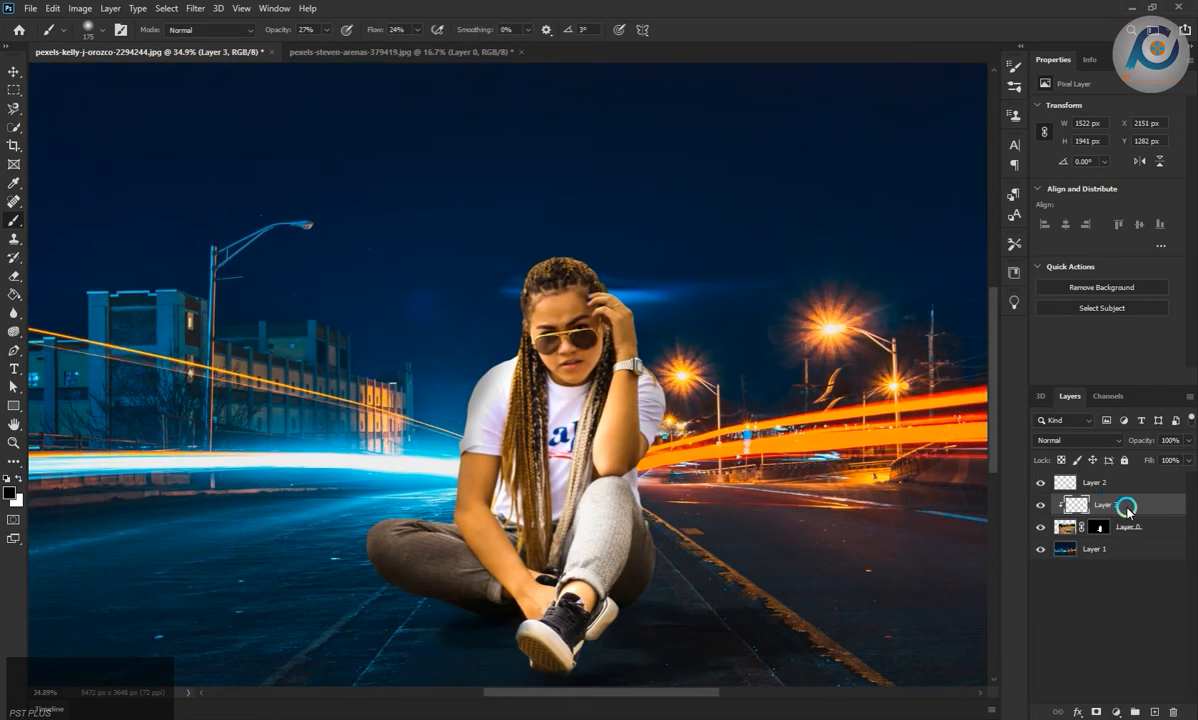
{"action": "left_click", "coordinate": [1190, 440]}
{"action": "left_click_drag", "start_coordinate": [1157, 460], "coordinate": [1153, 459]}
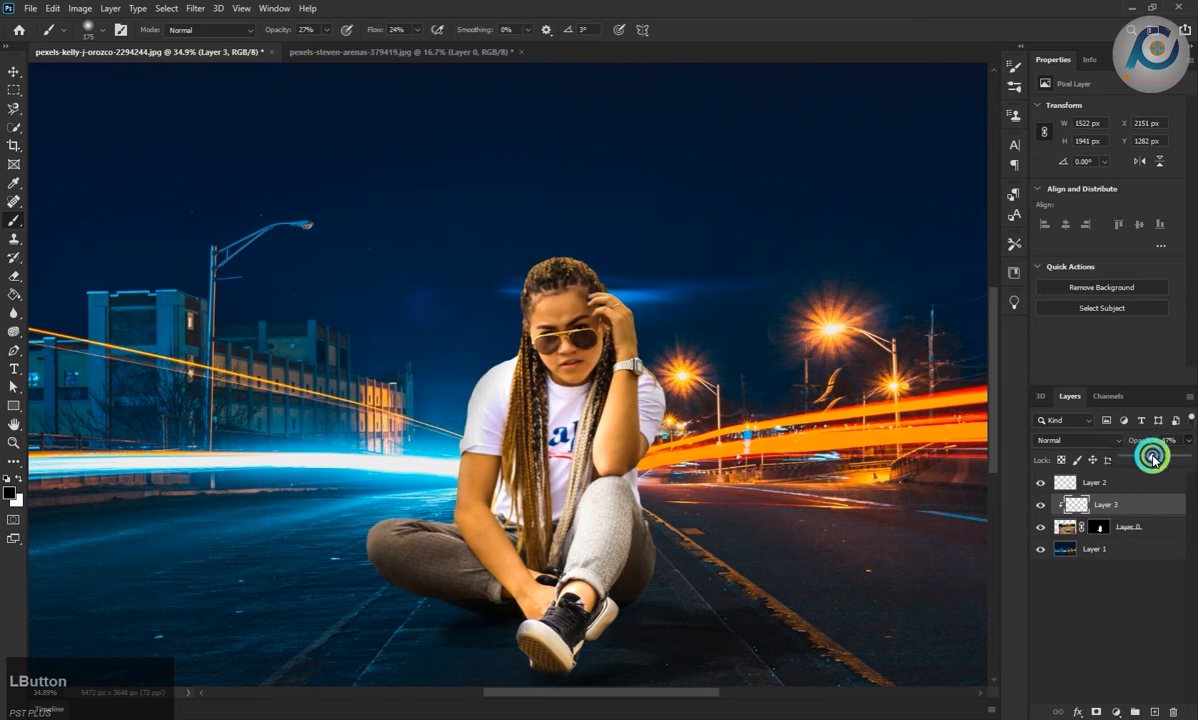
- Add a Color Lookup adjustment clipped to Layer 0 and load the HorrorBlue.3DL look
{"action": "left_click", "coordinate": [1064, 530]}
{"action": "left_click", "coordinate": [1116, 711]}
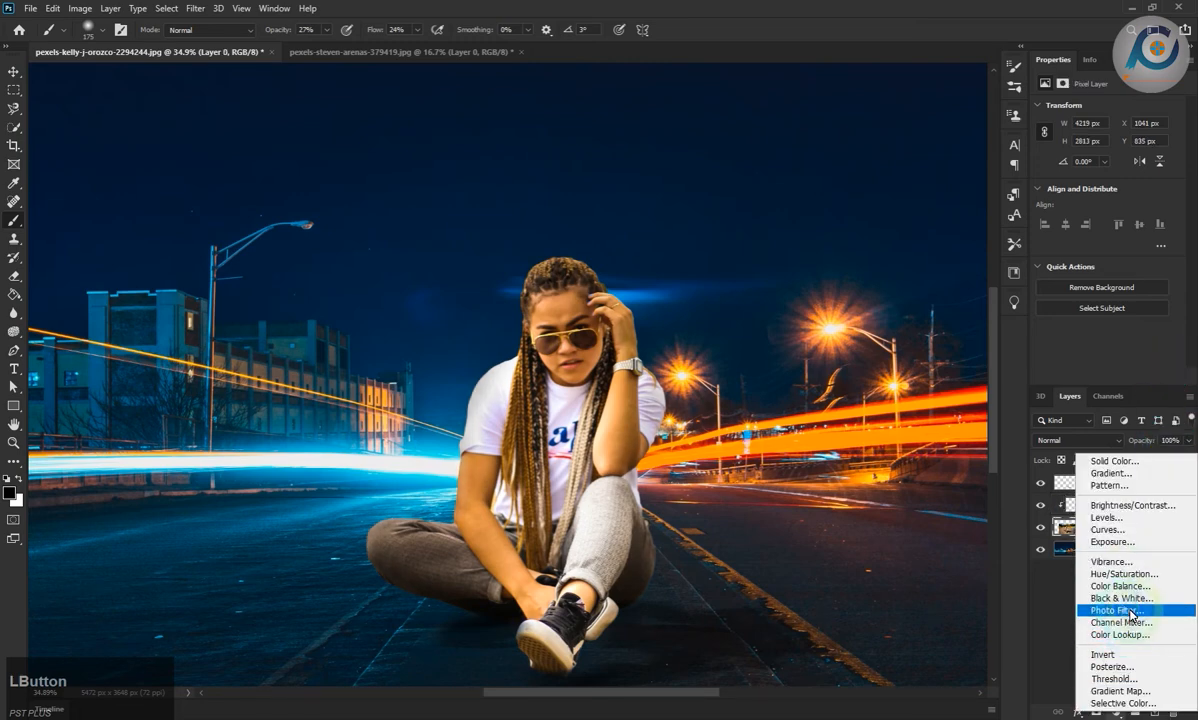
{"action": "left_click", "coordinate": [1120, 634]}
{"action": "left_click", "coordinate": [1136, 108]}
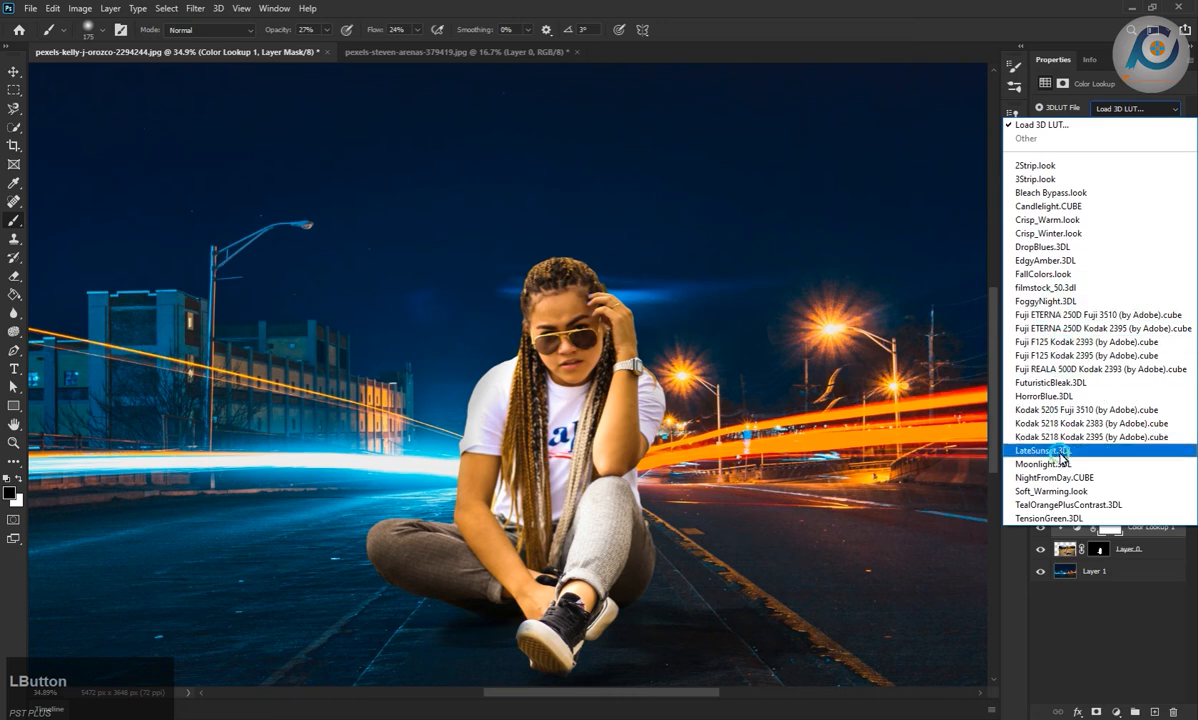
{"action": "left_click", "coordinate": [1064, 398]}
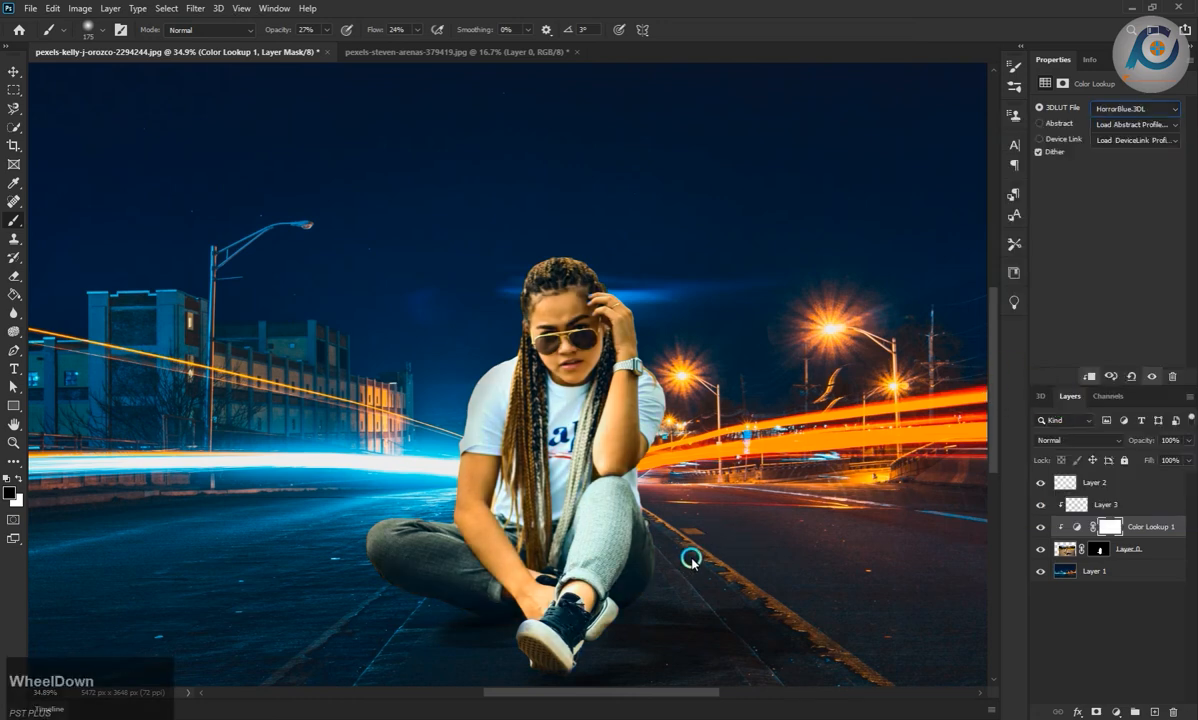
- Add a clipped Color Balance adjustment above Color Lookup 1 with midtones at -13 Cyan–Red, +3 Magenta–Green and +12 Yellow–Blue
{"action": "left_click", "coordinate": [1178, 442]}
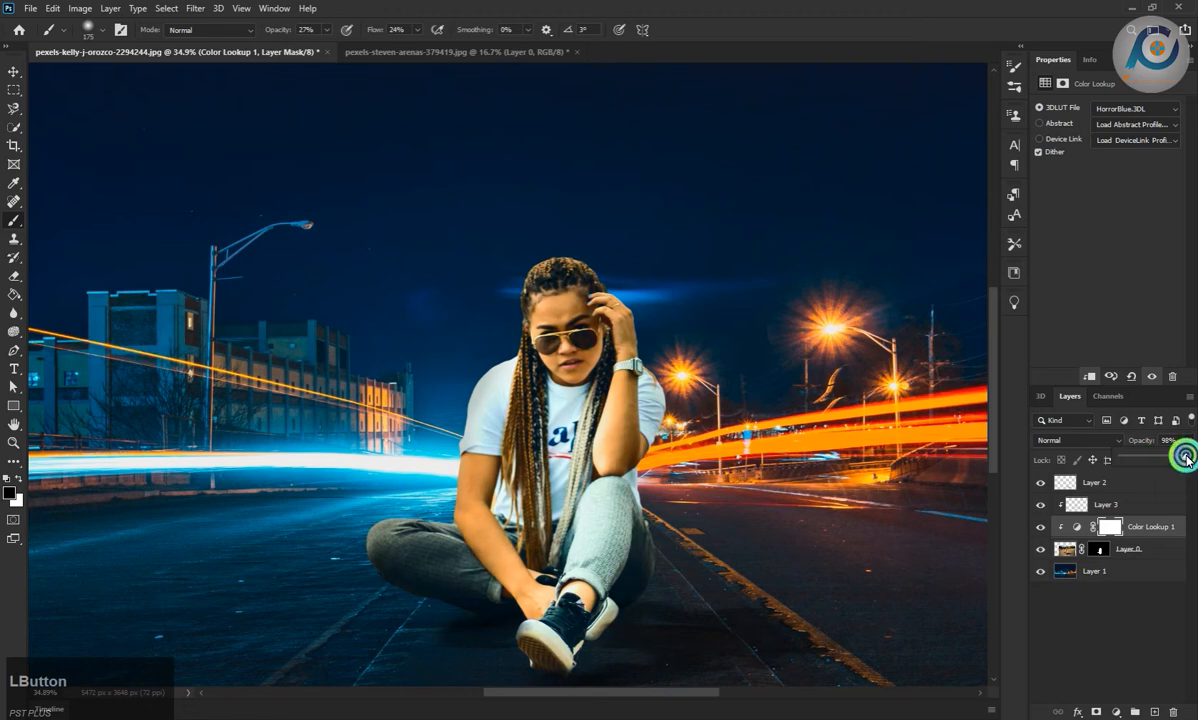
{"action": "left_click", "coordinate": [1115, 712]}
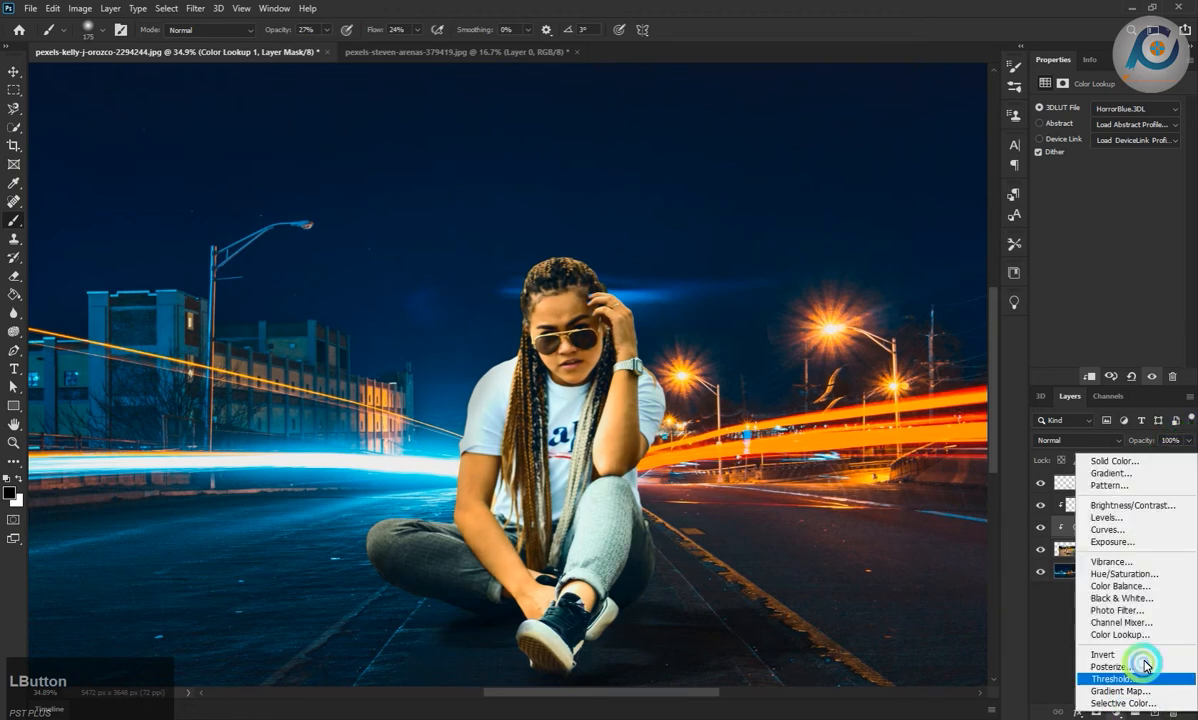
{"action": "left_click", "coordinate": [1130, 588]}
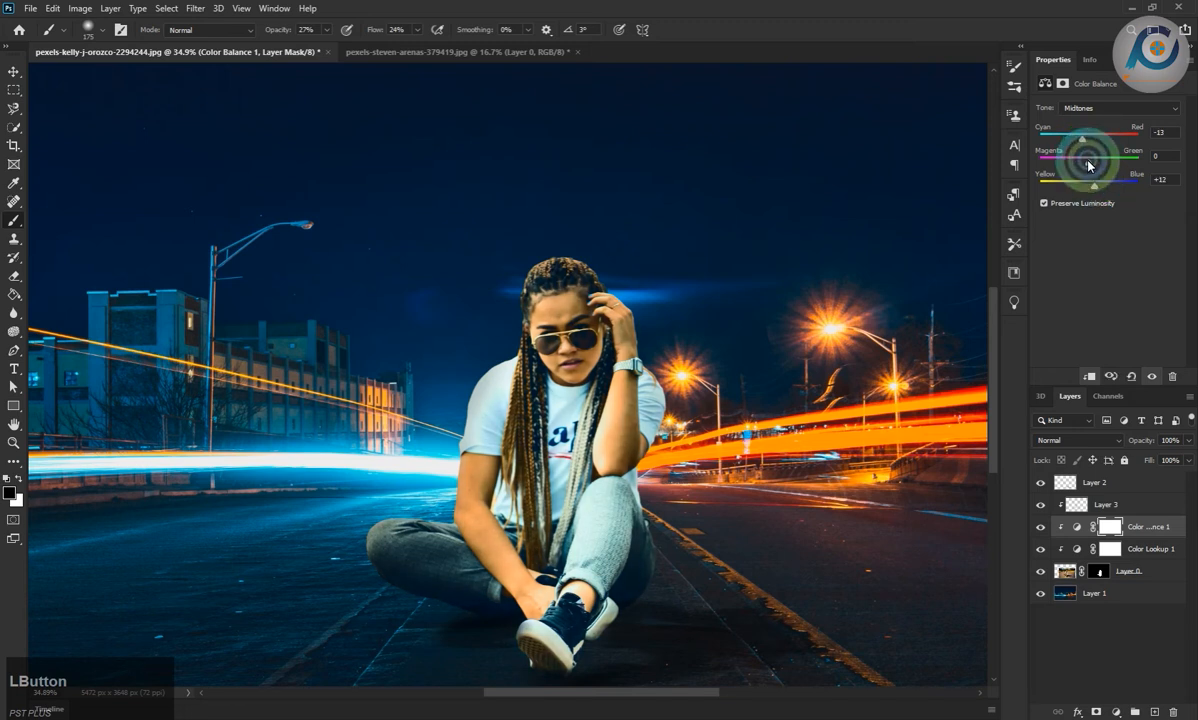
{"action": "left_click_drag", "start_coordinate": [1090, 160], "coordinate": [1086, 166]}
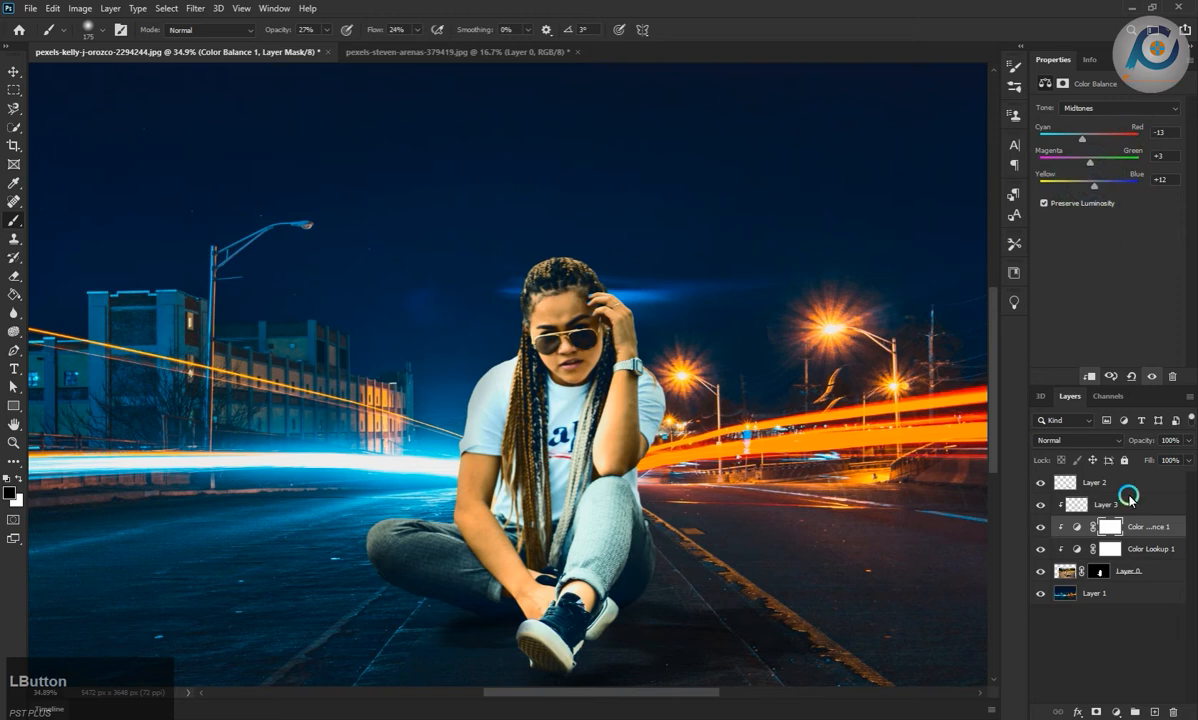
- Set the opacity of Layer 2 to 38%
{"action": "left_click", "coordinate": [1052, 484]}
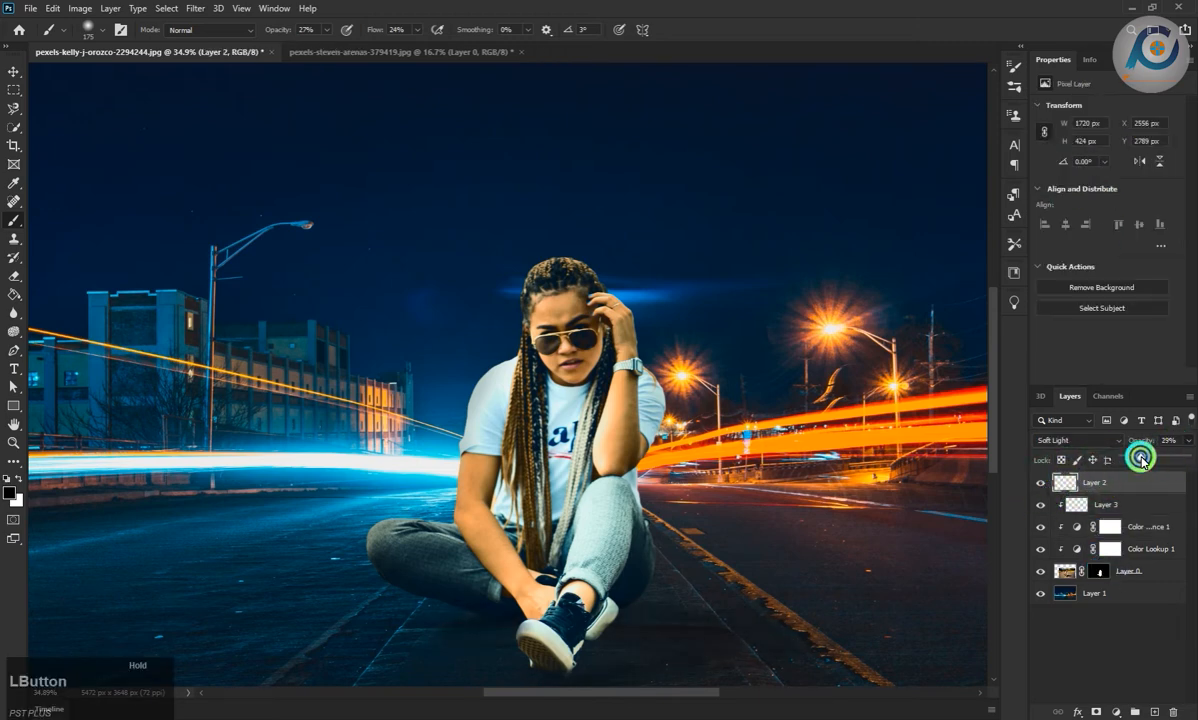
{"action": "scroll", "coordinate": [520, 470], "scroll_direction": "down", "scroll_amount": 2}
{"action": "scroll", "coordinate": [489, 482], "scroll_direction": "up", "scroll_amount": 1}
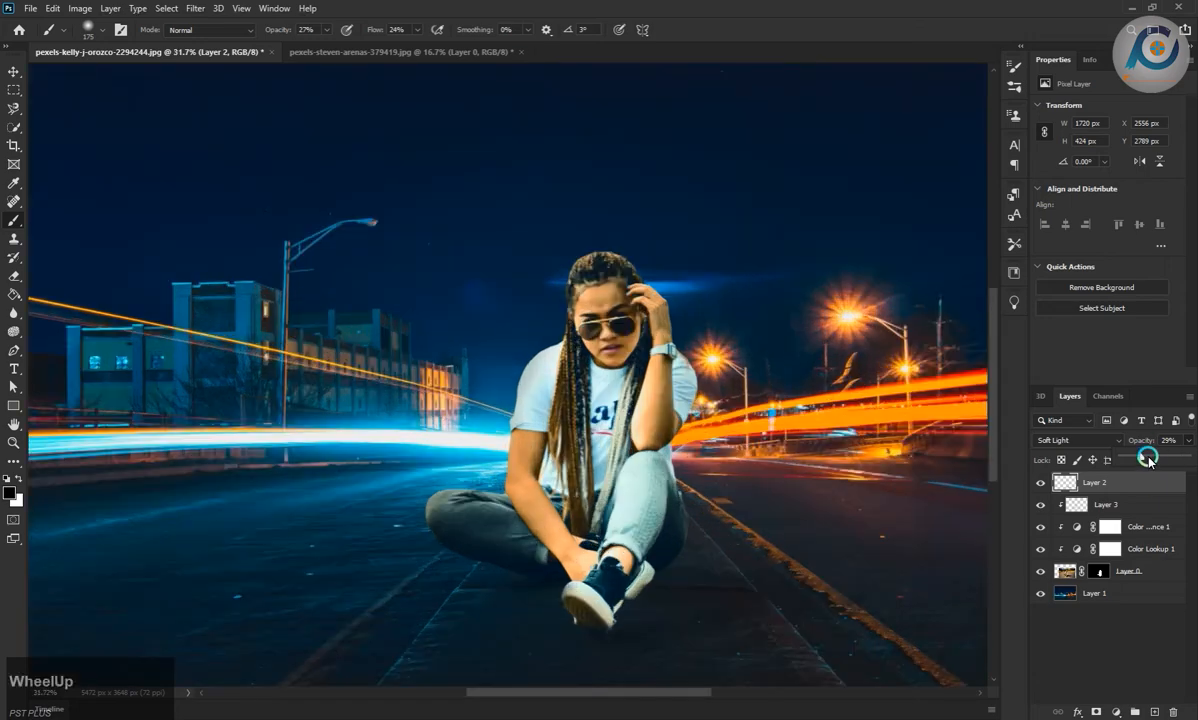
{"action": "scroll", "coordinate": [687, 488], "scroll_direction": "down", "scroll_amount": 2}
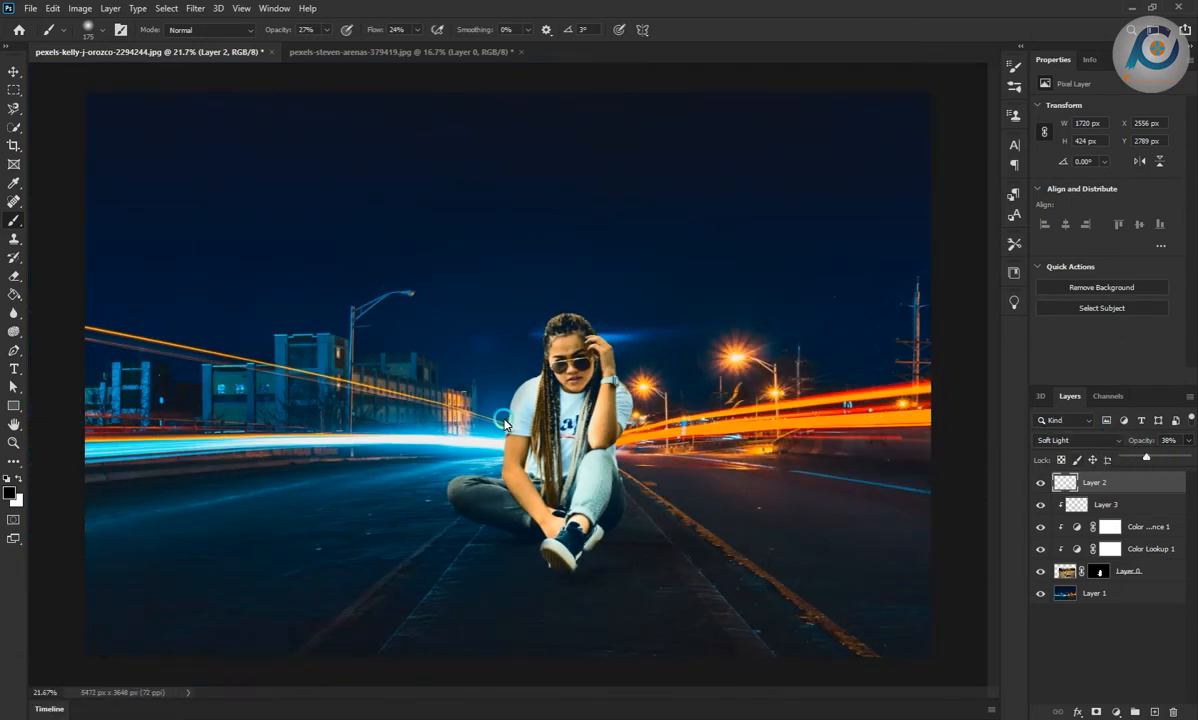
{"action": "scroll", "coordinate": [416, 408], "scroll_direction": "up", "scroll_amount": 5}
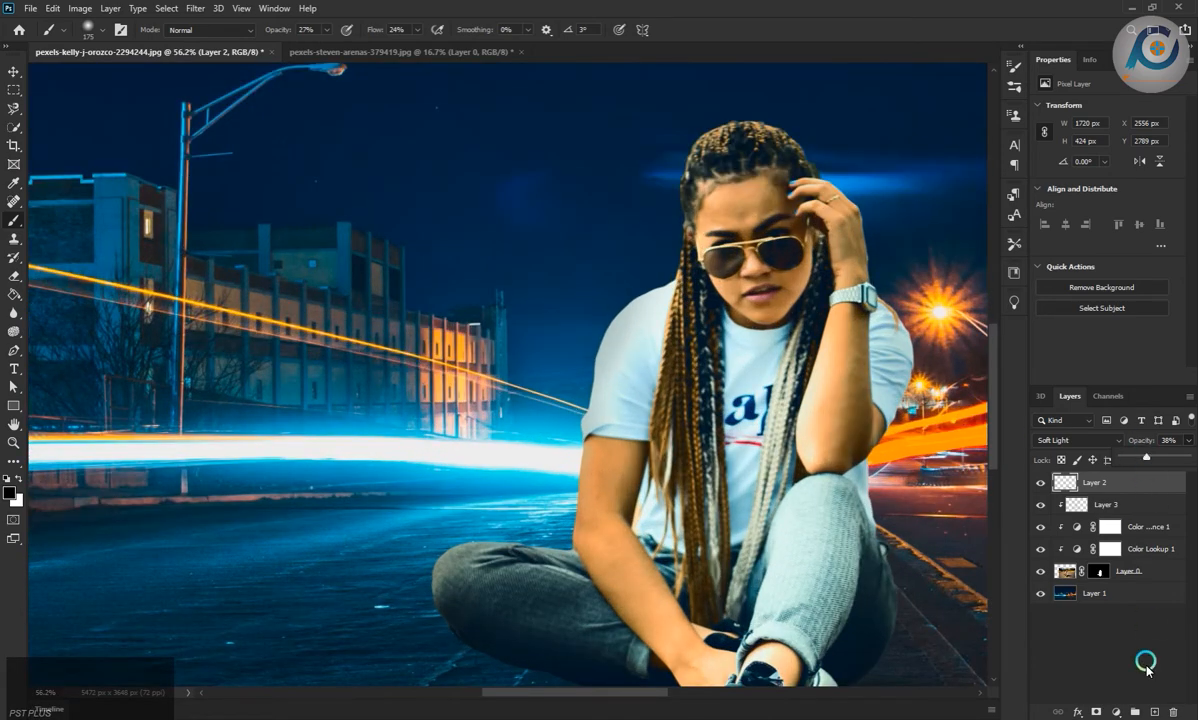
- Create a new layer above Layer 2 and flatten the soft round brush tip at a 2° angle
{"action": "left_click", "coordinate": [1154, 711]}
{"action": "left_click", "coordinate": [101, 31]}
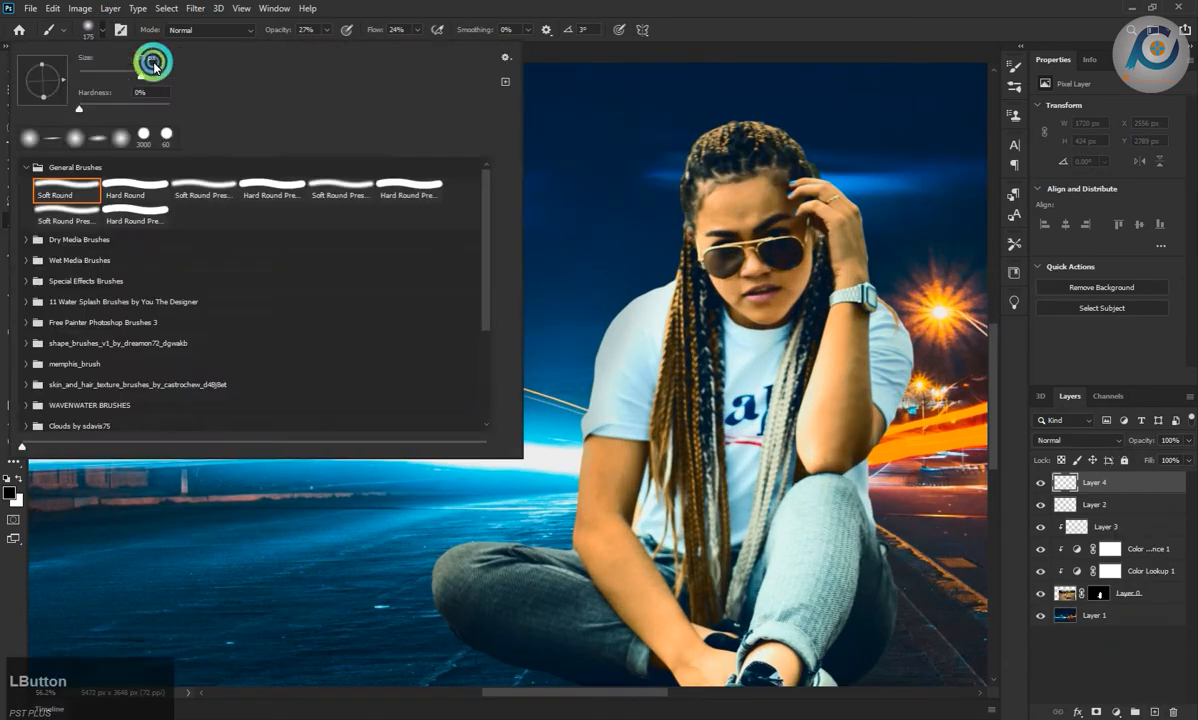
{"action": "left_click", "coordinate": [55, 95]}
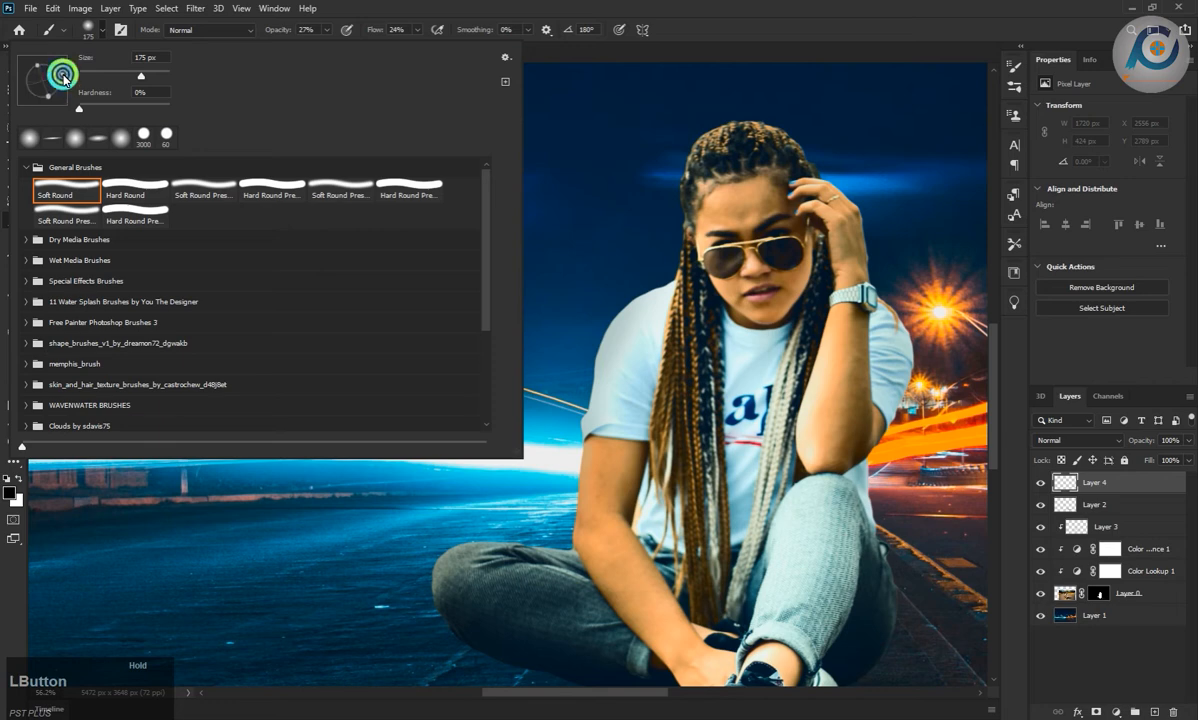
{"action": "left_click", "coordinate": [410, 465]}
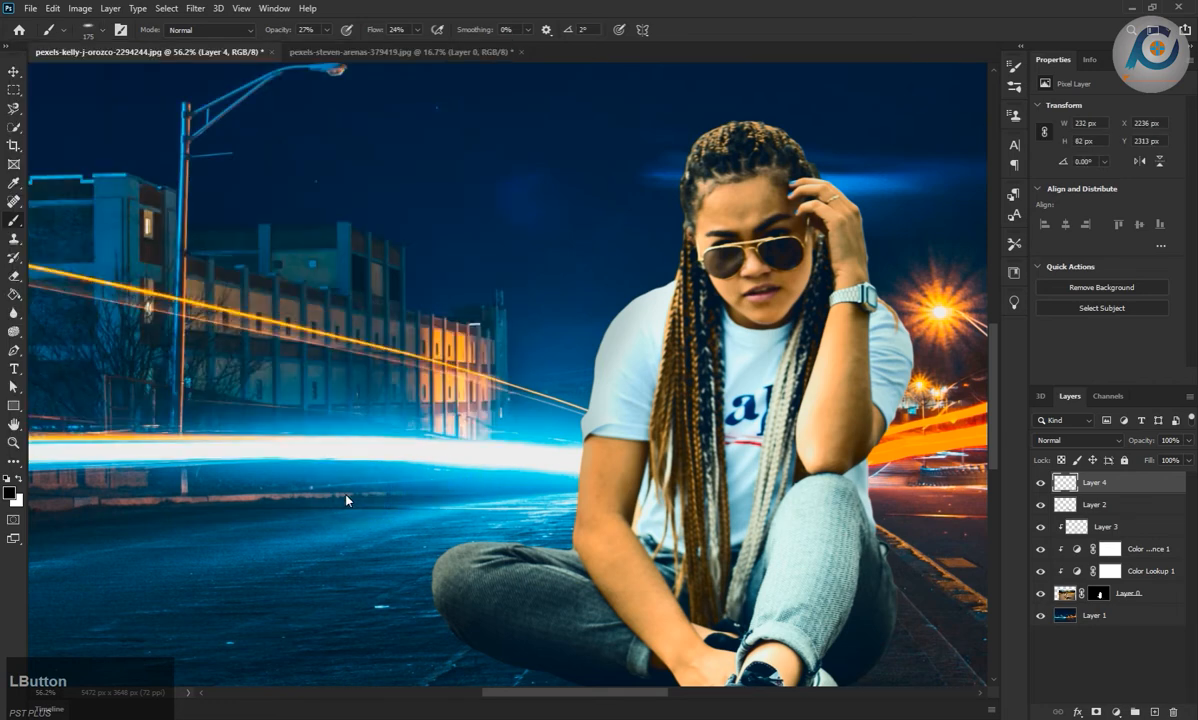
- Change the foreground color to a bright cyan matching the light trails
{"action": "left_click", "coordinate": [10, 497]}
{"action": "left_click", "coordinate": [478, 473]}
{"action": "left_click", "coordinate": [927, 205]}
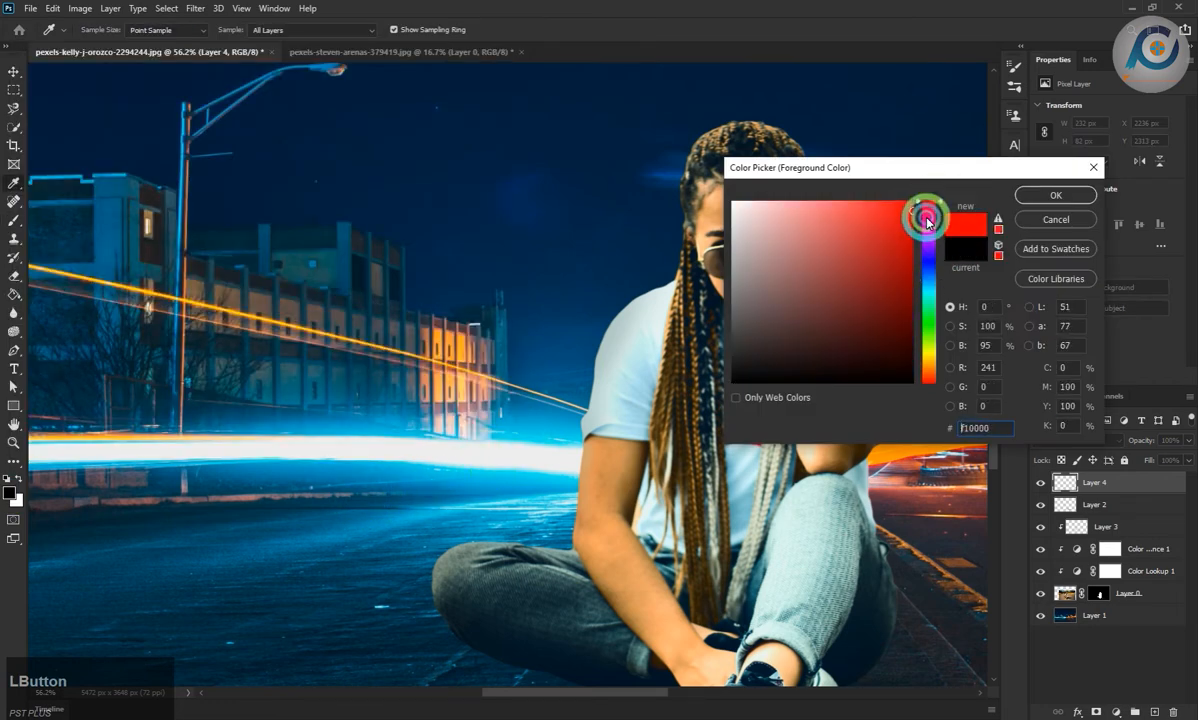
{"action": "key", "text": "ctrl+z"}
{"action": "left_click", "coordinate": [1040, 195]}
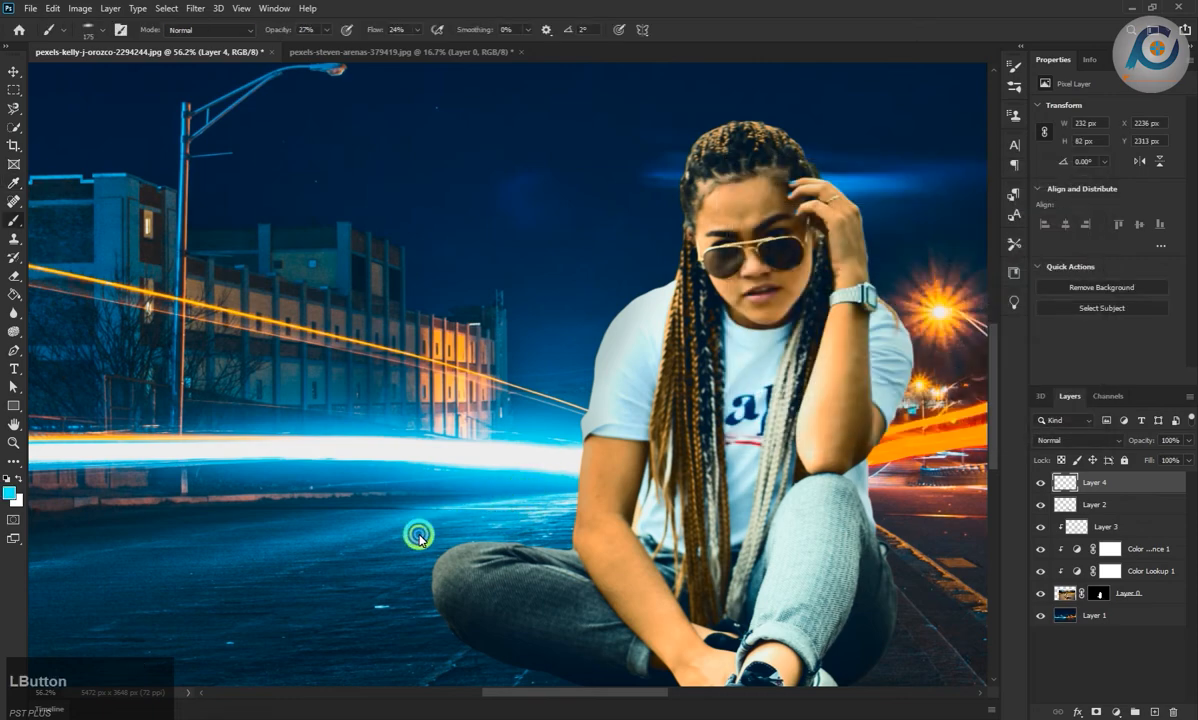
- Try painting cyan light on Layer 4 over the road and the woman's shoulder with the brush enlarged to 400 px
{"action": "scroll", "coordinate": [423, 537], "scroll_direction": "down", "scroll_amount": 3}
{"action": "scroll", "coordinate": [425, 520], "scroll_direction": "down", "scroll_amount": 1}
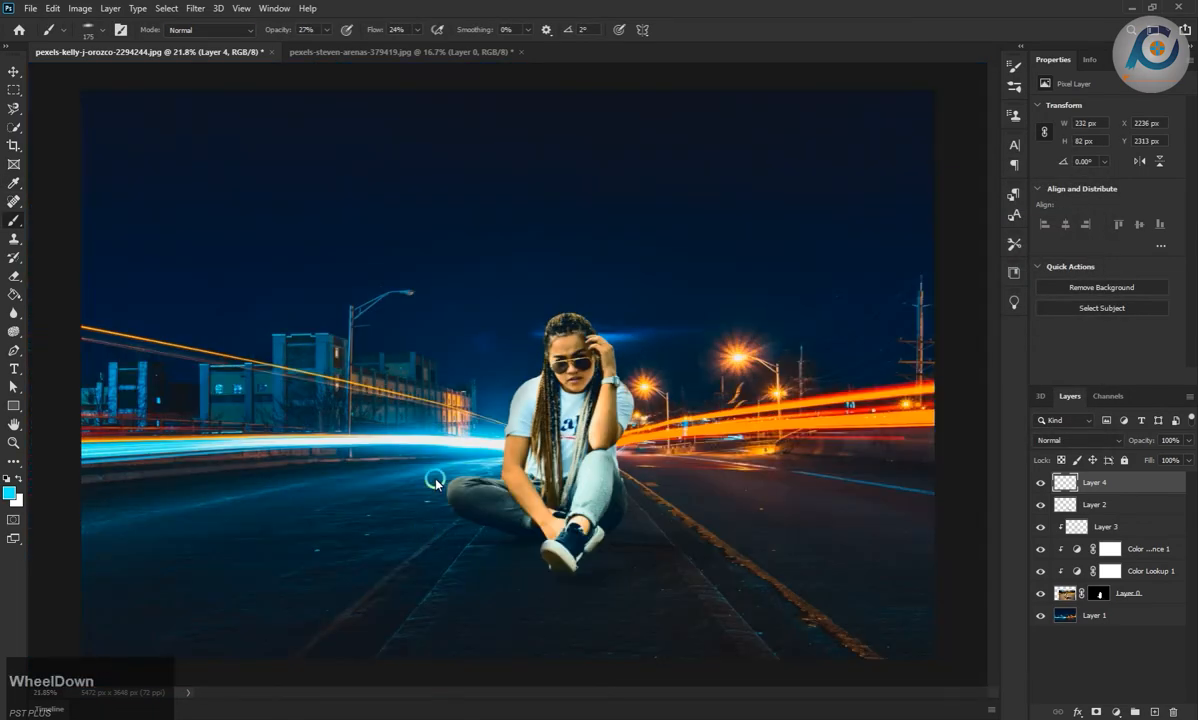
{"action": "scroll", "coordinate": [433, 476], "scroll_direction": "up", "scroll_amount": 3}
{"action": "key", "text": "bracketright"}
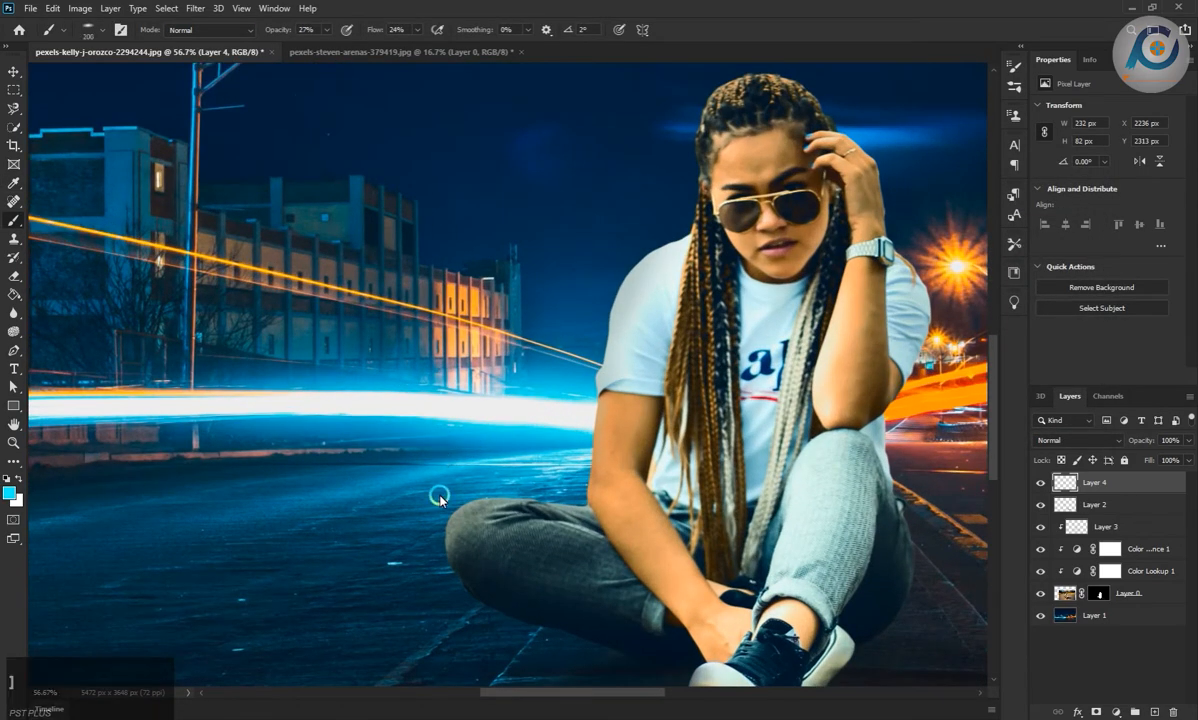
{"action": "mouse_move", "coordinate": [453, 478]}
{"action": "left_mouse_down"}
{"action": "mouse_move", "coordinate": [349, 486]}
{"action": "mouse_move", "coordinate": [241, 539]}
{"action": "mouse_move", "coordinate": [131, 525]}
{"action": "mouse_move", "coordinate": [374, 500]}
{"action": "left_mouse_up"}
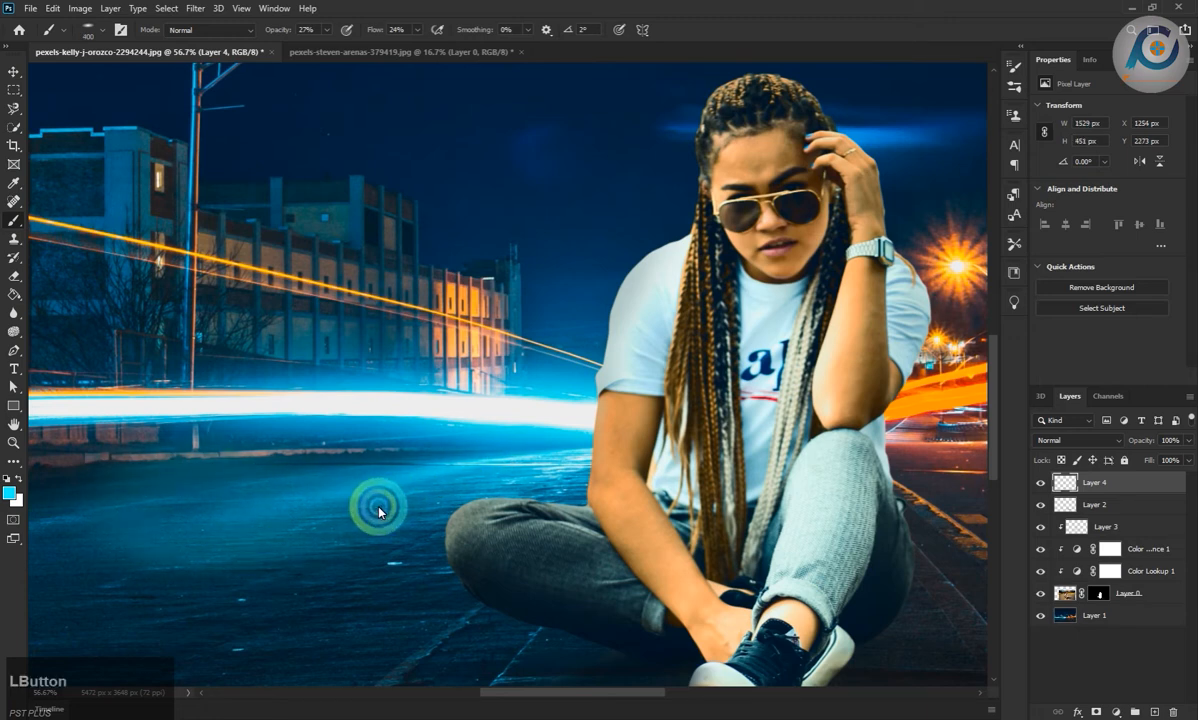
{"action": "scroll", "coordinate": [366, 517], "scroll_direction": "down", "scroll_amount": 2}
{"action": "scroll", "coordinate": [366, 517], "scroll_direction": "down", "scroll_amount": 2}
{"action": "mouse_move", "coordinate": [286, 489]}
{"action": "left_mouse_down"}
{"action": "mouse_move", "coordinate": [218, 478]}
{"action": "mouse_move", "coordinate": [327, 482]}
{"action": "left_mouse_up"}
{"action": "scroll", "coordinate": [478, 445], "scroll_direction": "up", "scroll_amount": 3}
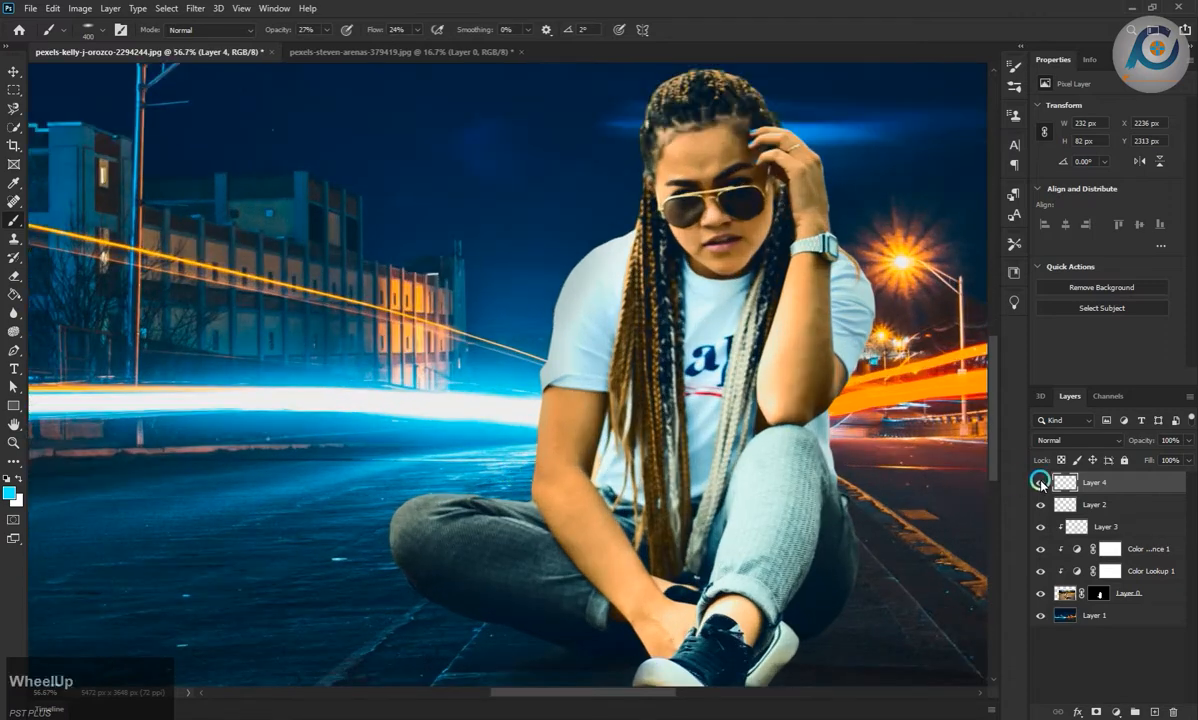
{"action": "left_click_drag", "start_coordinate": [545, 254], "coordinate": [511, 324]}
{"action": "key", "text": "ctrl+z"}
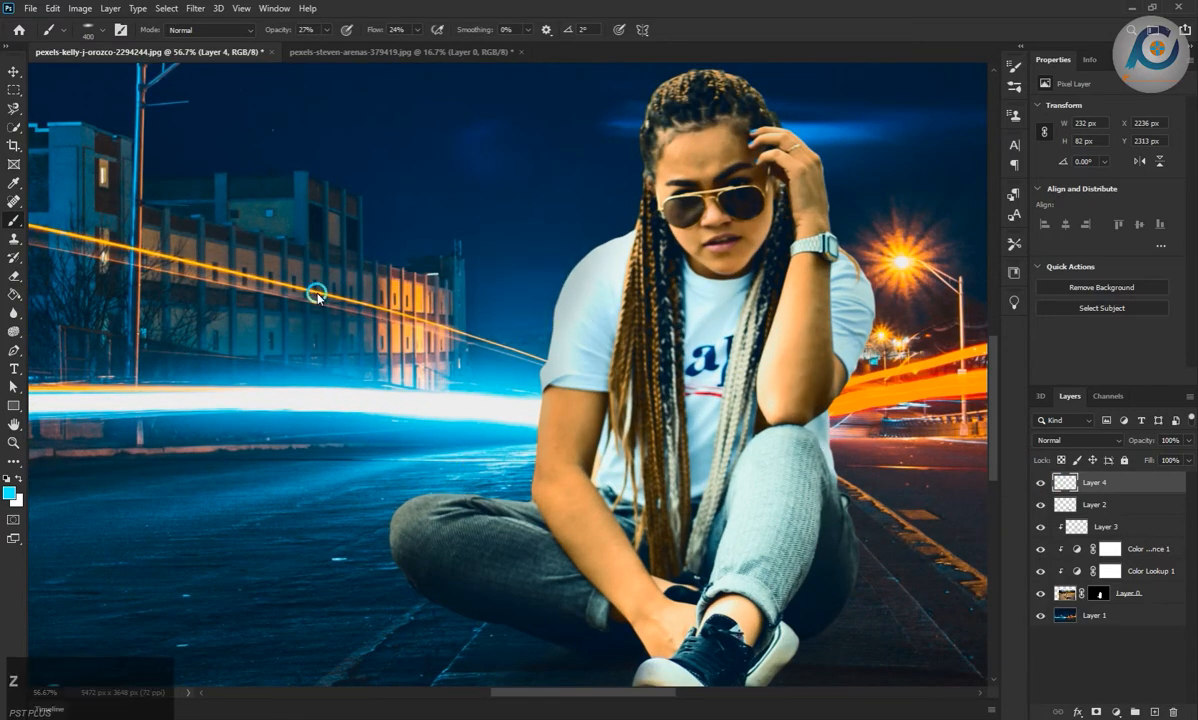
- Restore the brush tip to 98% roundness and clip Layer 4 to Layer 0, directly above it
{"action": "left_click", "coordinate": [121, 29]}
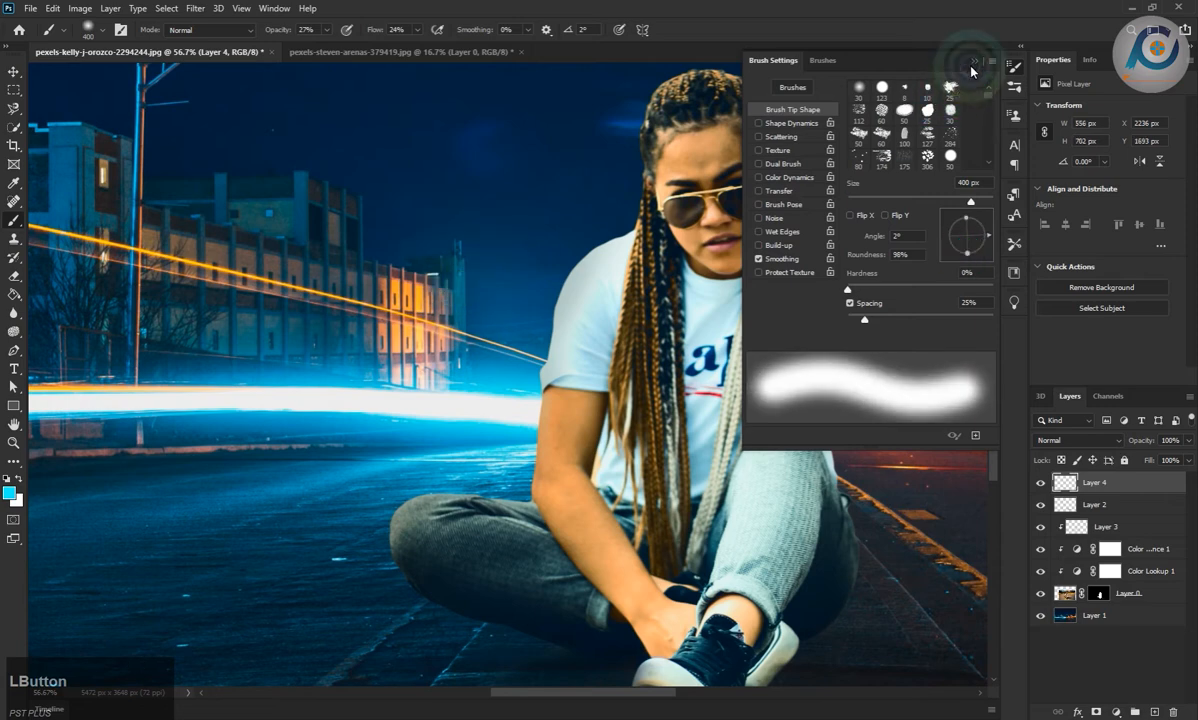
{"action": "left_click", "coordinate": [975, 61]}
{"action": "right_click", "coordinate": [1050, 482]}
{"action": "left_click", "coordinate": [1040, 392]}
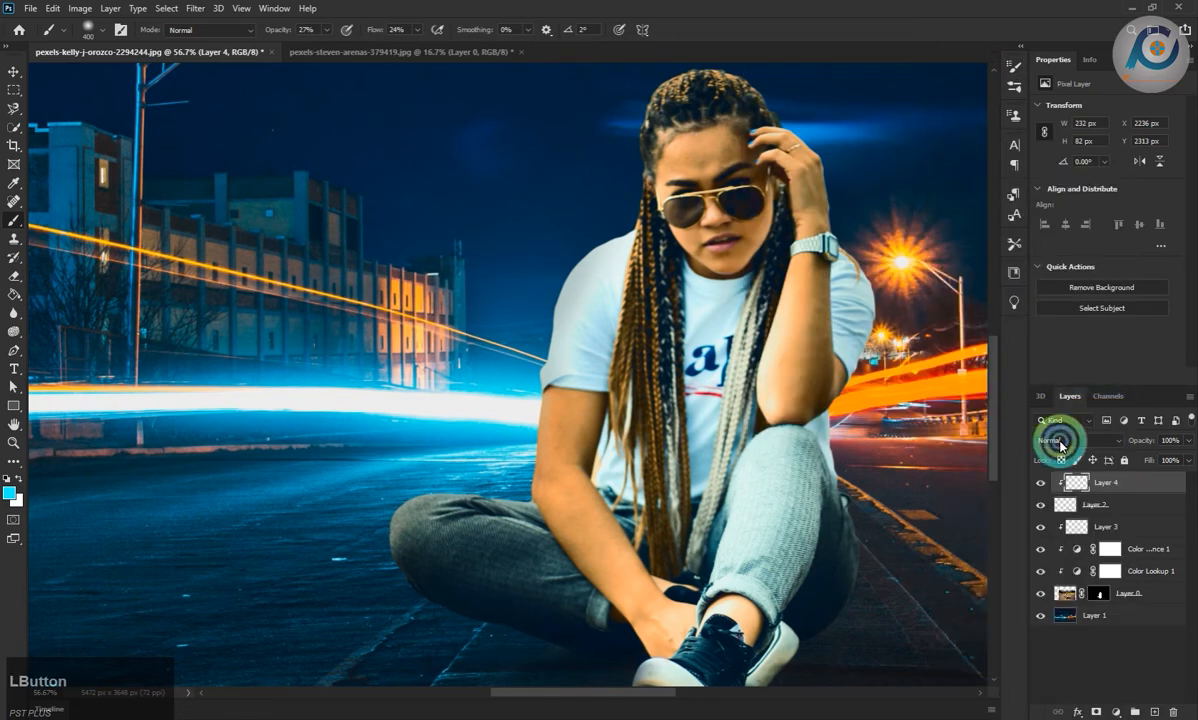
{"action": "left_click_drag", "start_coordinate": [1127, 584], "coordinate": [1136, 581]}
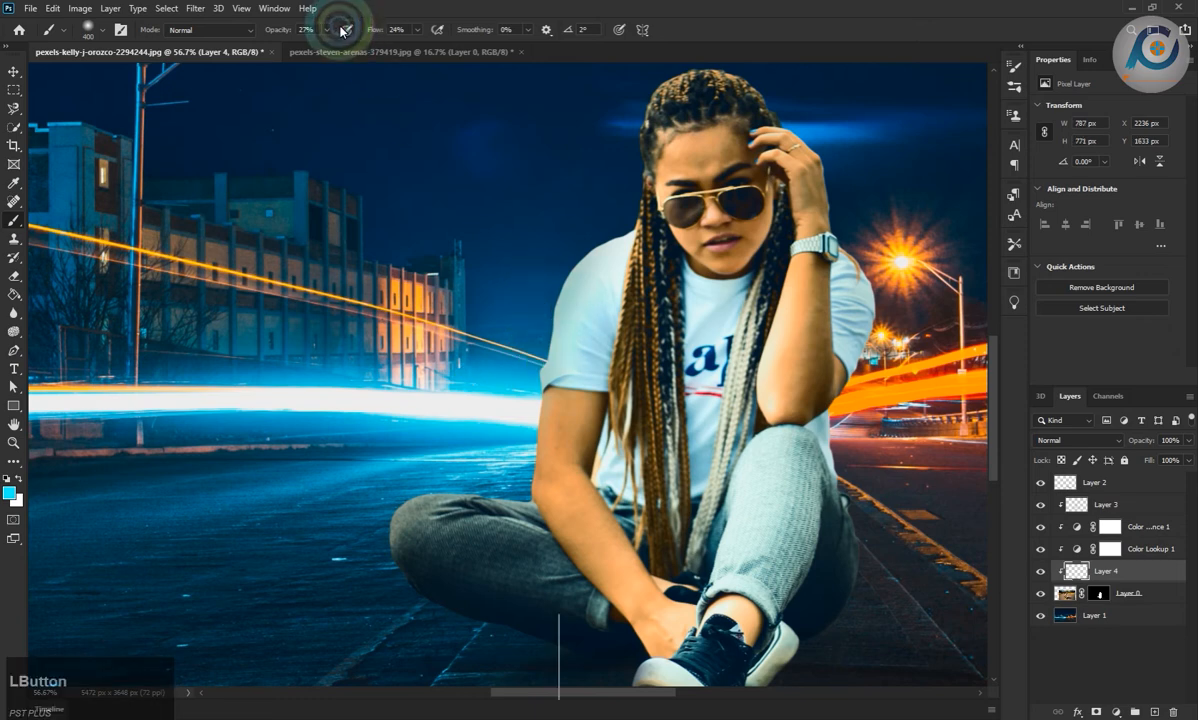
- Paint cyan light on Layer 4 along the woman's hair, sleeve, lowered arm and folded leg with the Brush at 100% opacity
{"action": "left_click_drag", "start_coordinate": [330, 30], "coordinate": [375, 42]}
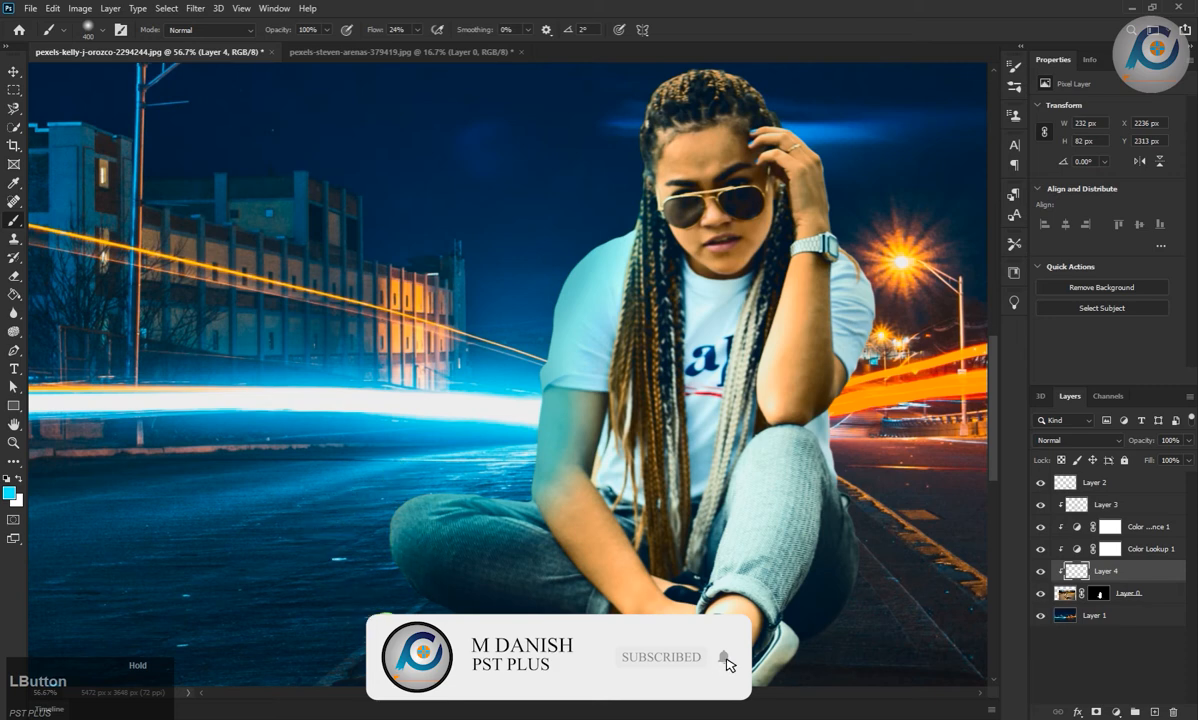
{"action": "key", "text": "z"}
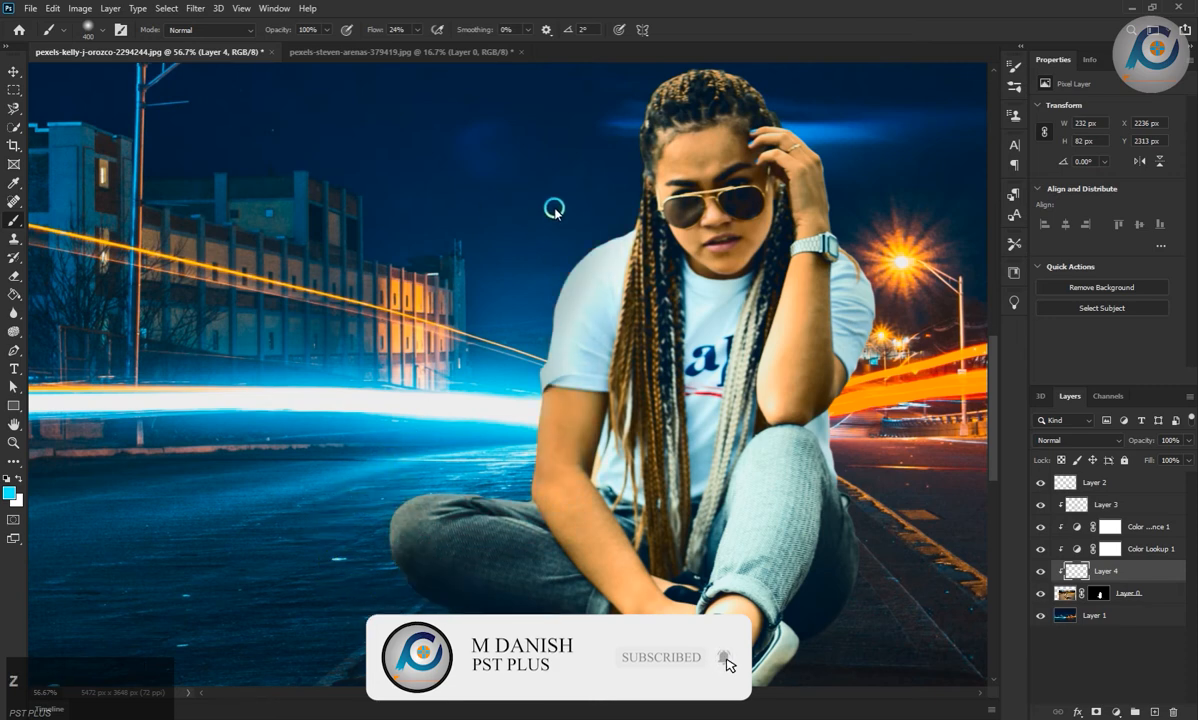
{"action": "mouse_move", "coordinate": [554, 210]}
{"action": "left_mouse_down"}
{"action": "mouse_move", "coordinate": [588, 180]}
{"action": "mouse_move", "coordinate": [526, 272]}
{"action": "left_mouse_up"}
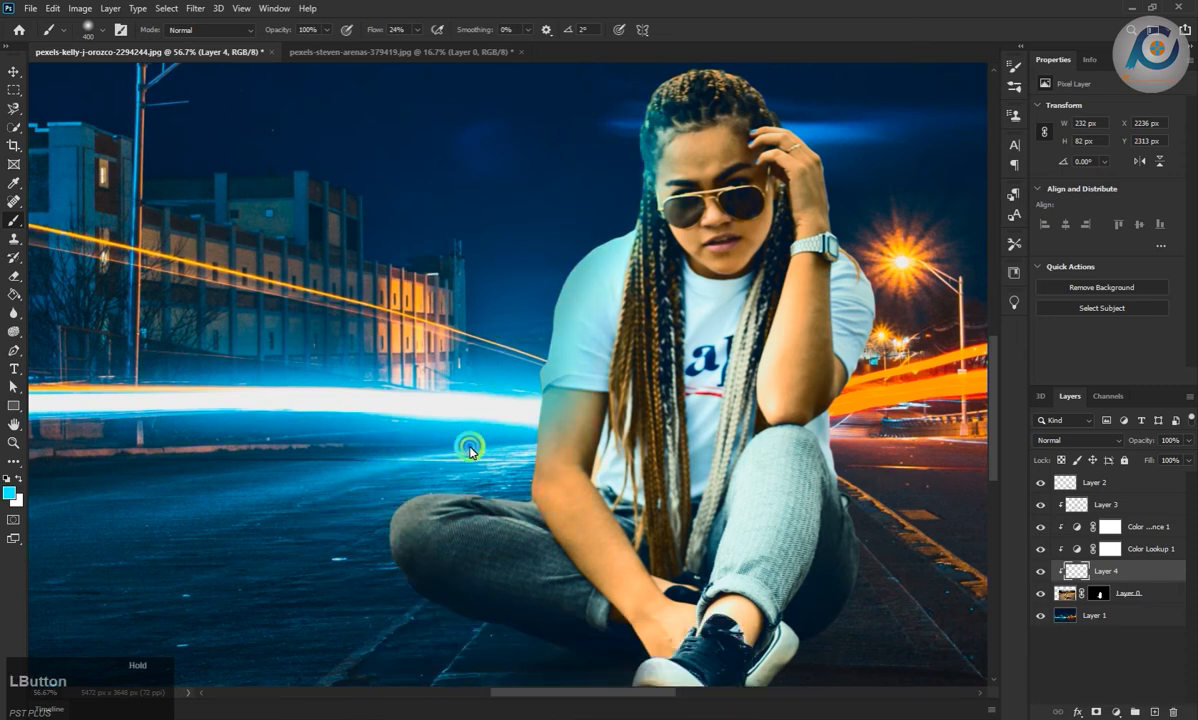
{"action": "mouse_move", "coordinate": [423, 456]}
{"action": "left_mouse_down"}
{"action": "mouse_move", "coordinate": [328, 529]}
{"action": "mouse_move", "coordinate": [338, 566]}
{"action": "mouse_move", "coordinate": [350, 505]}
{"action": "mouse_move", "coordinate": [349, 541]}
{"action": "mouse_move", "coordinate": [404, 626]}
{"action": "mouse_move", "coordinate": [465, 654]}
{"action": "mouse_move", "coordinate": [367, 486]}
{"action": "left_mouse_up"}
{"action": "scroll", "coordinate": [340, 500], "scroll_direction": "down", "scroll_amount": 3}
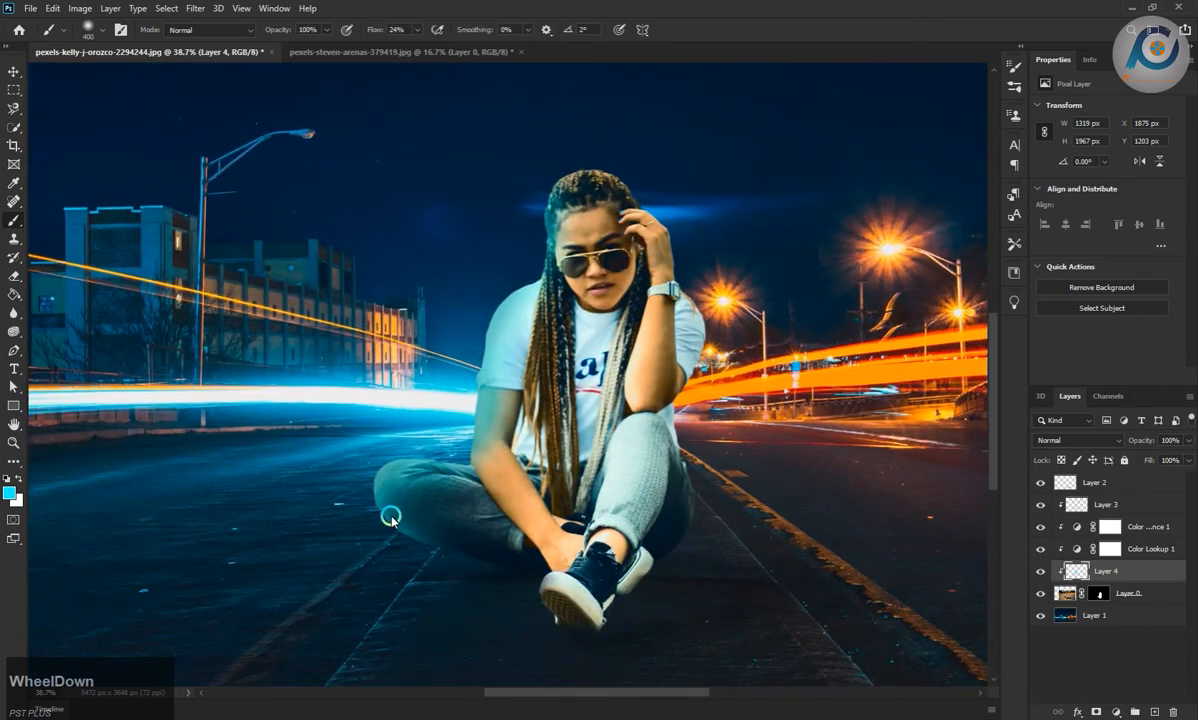
{"action": "left_click_drag", "start_coordinate": [393, 417], "coordinate": [455, 372]}
- Set Layer 4 to the Lighten blend mode and mask its cyan light off the woman's face with black
{"action": "left_click", "coordinate": [1080, 440]}
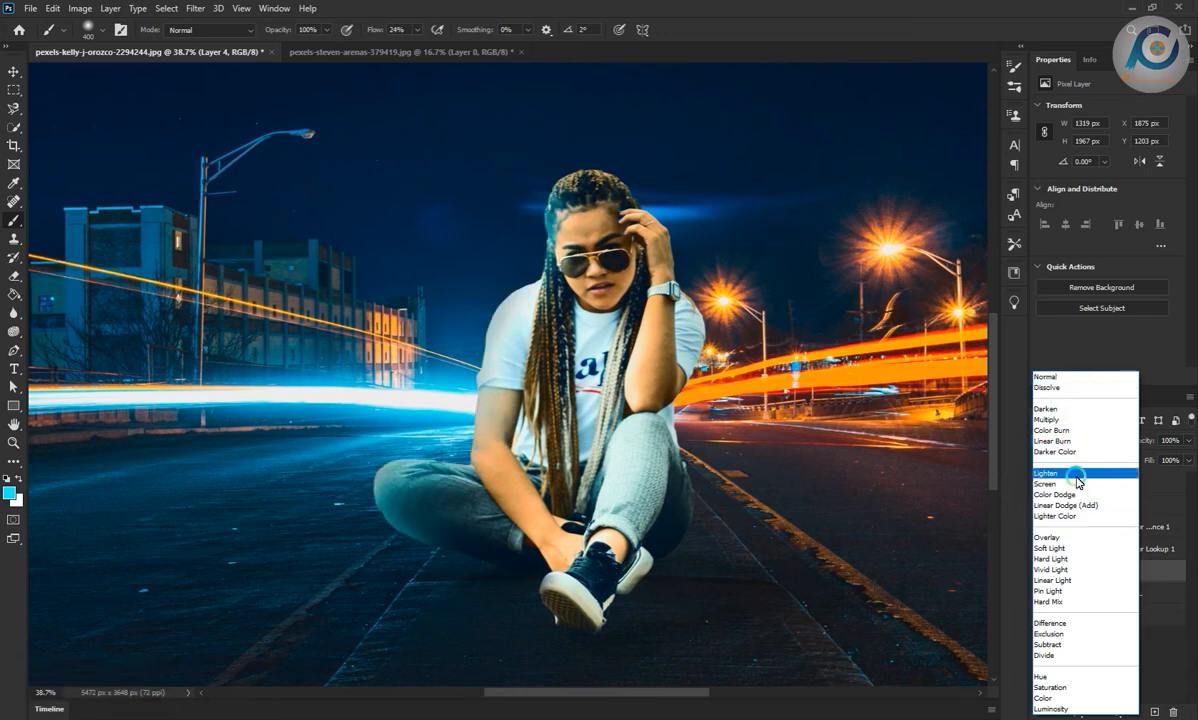
{"action": "left_click", "coordinate": [1077, 473]}
{"action": "left_click", "coordinate": [1096, 711]}
{"action": "scroll", "coordinate": [545, 187], "scroll_direction": "up", "scroll_amount": 3}
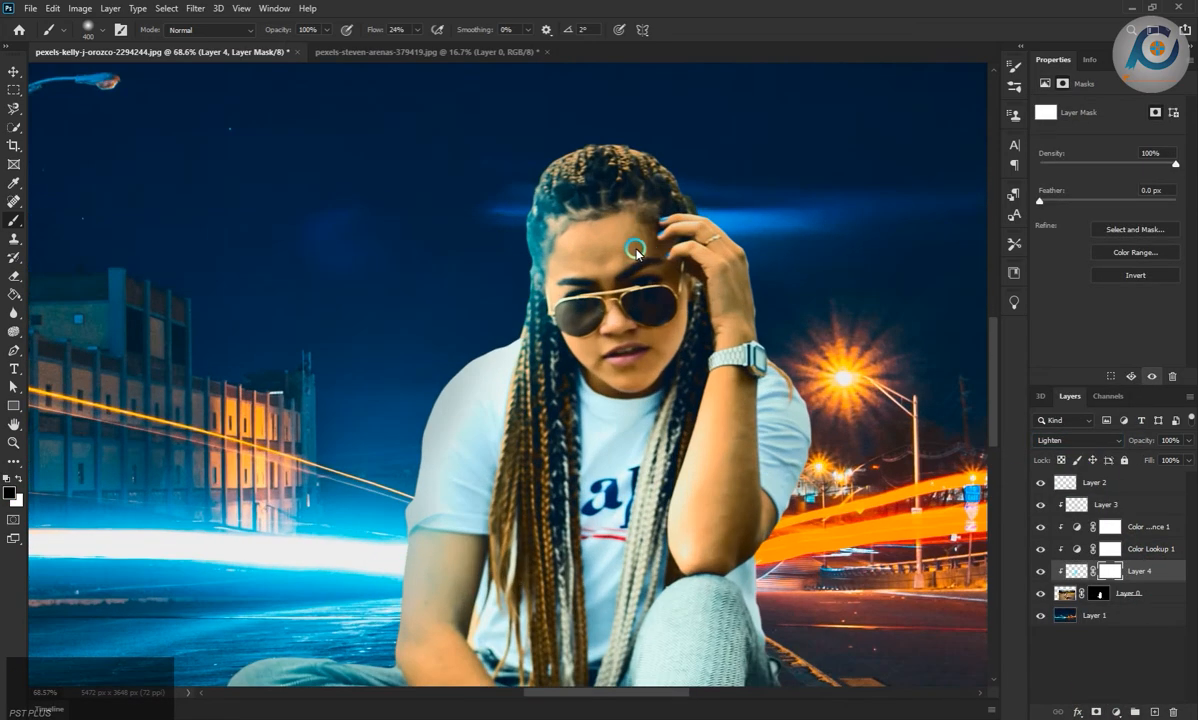
{"action": "mouse_move", "coordinate": [630, 293]}
{"action": "left_mouse_down"}
{"action": "mouse_move", "coordinate": [563, 243]}
{"action": "mouse_move", "coordinate": [591, 289]}
{"action": "left_mouse_up"}
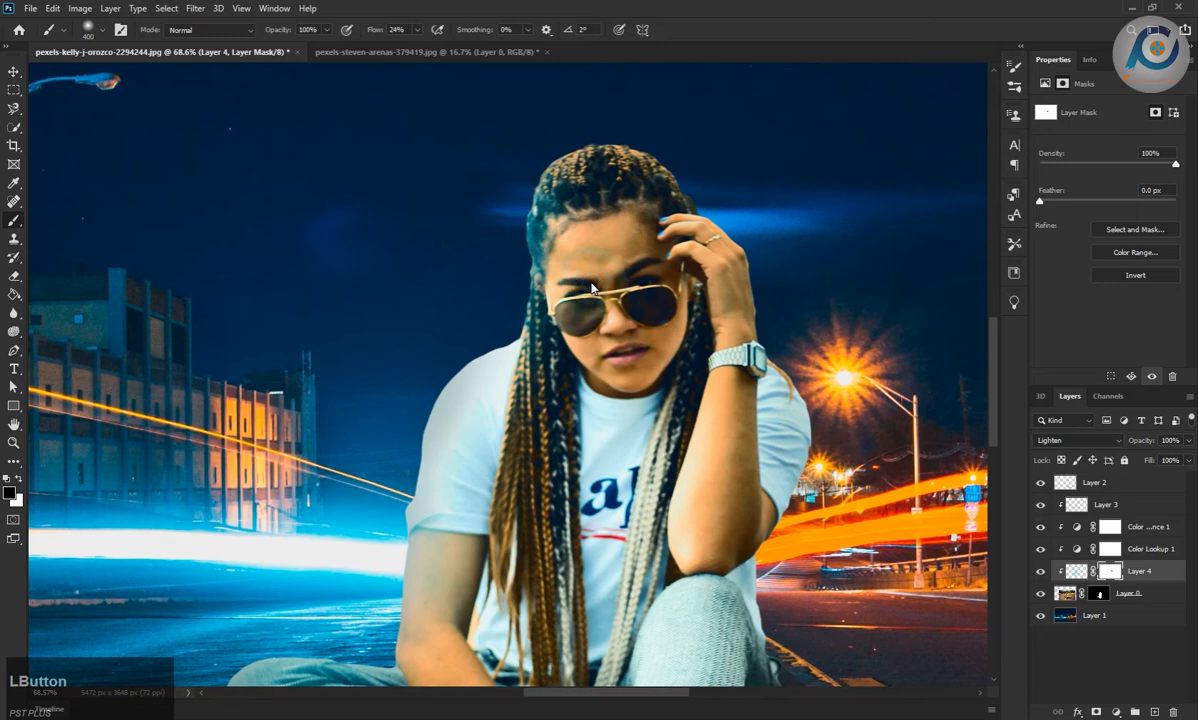
{"action": "scroll", "coordinate": [551, 382], "scroll_direction": "down", "scroll_amount": 4}
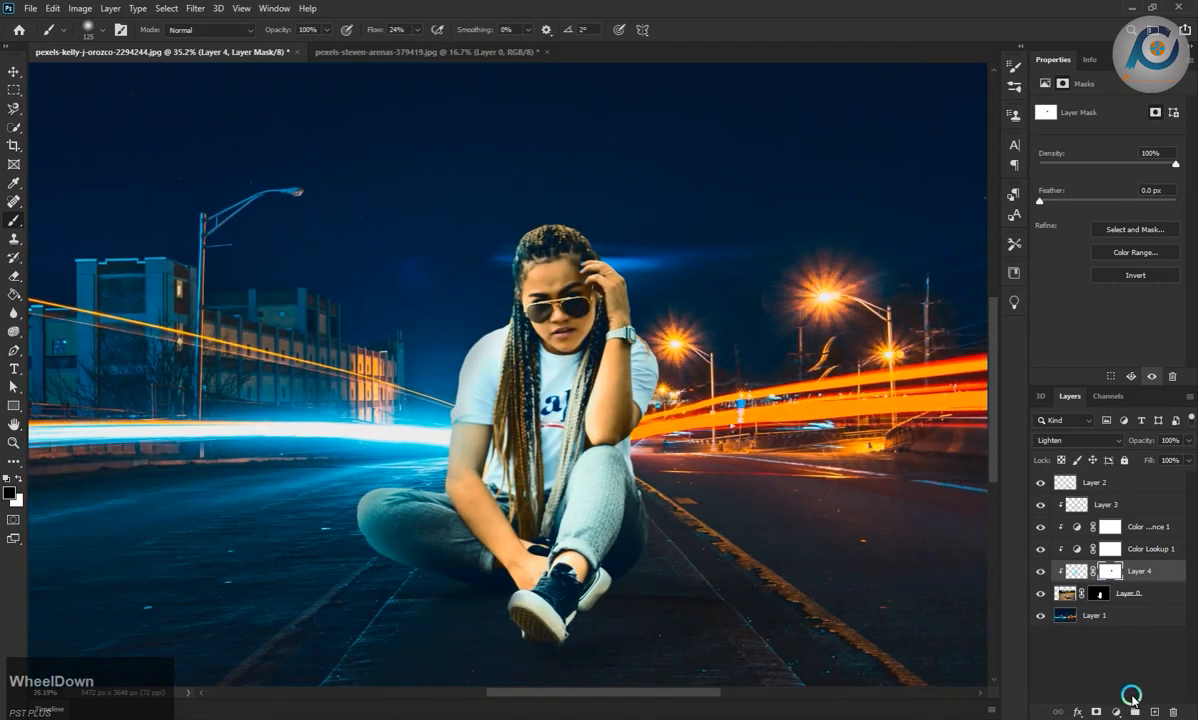
- Create a new layer above Layer 4 and release it from the clipping mask
{"action": "left_click", "coordinate": [1154, 711]}
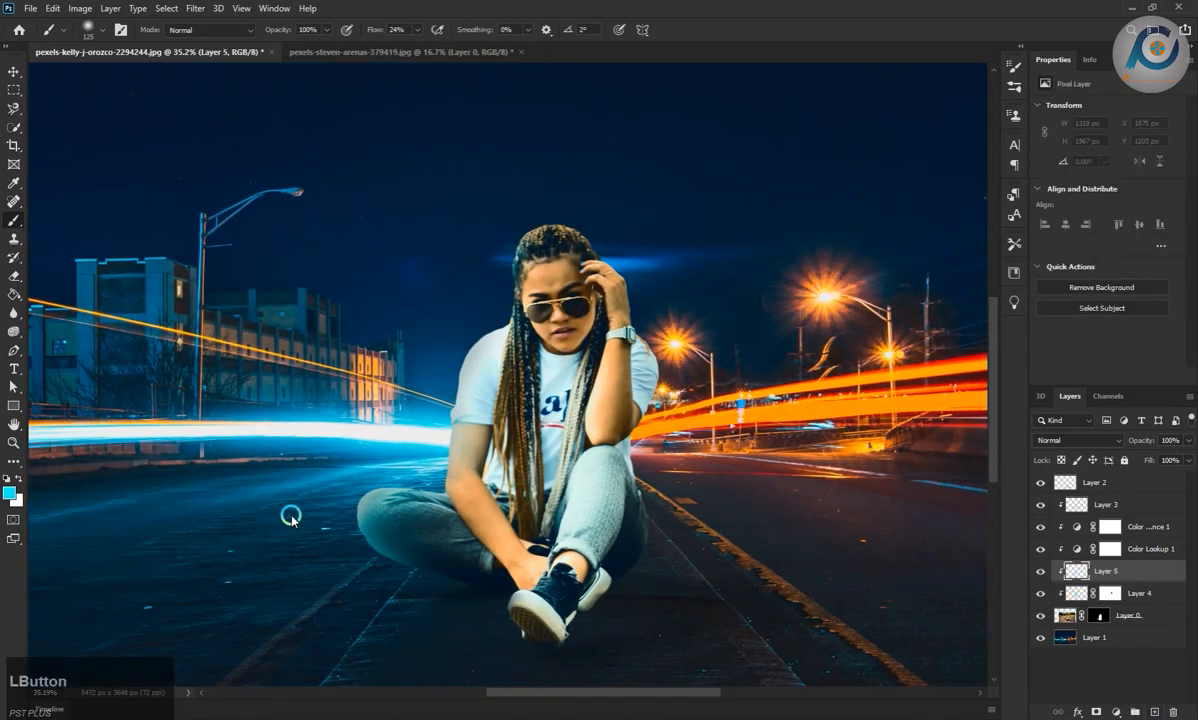
{"action": "right_click", "coordinate": [1108, 571]}
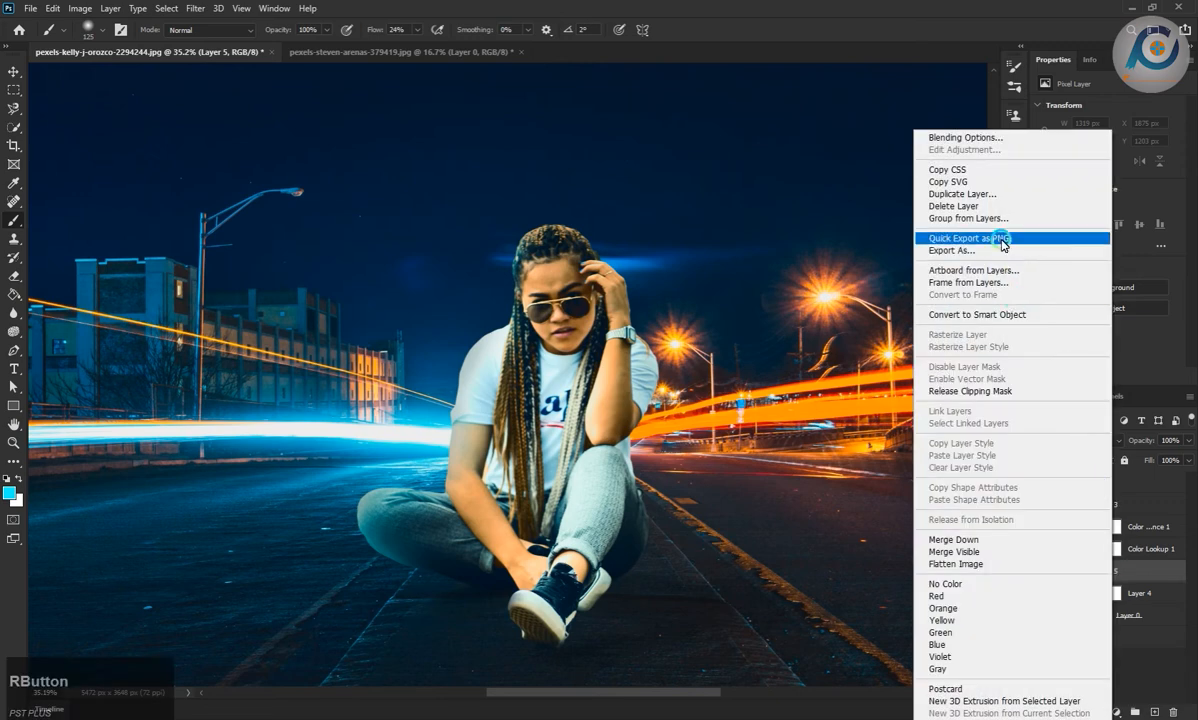
{"action": "left_click", "coordinate": [1004, 390]}
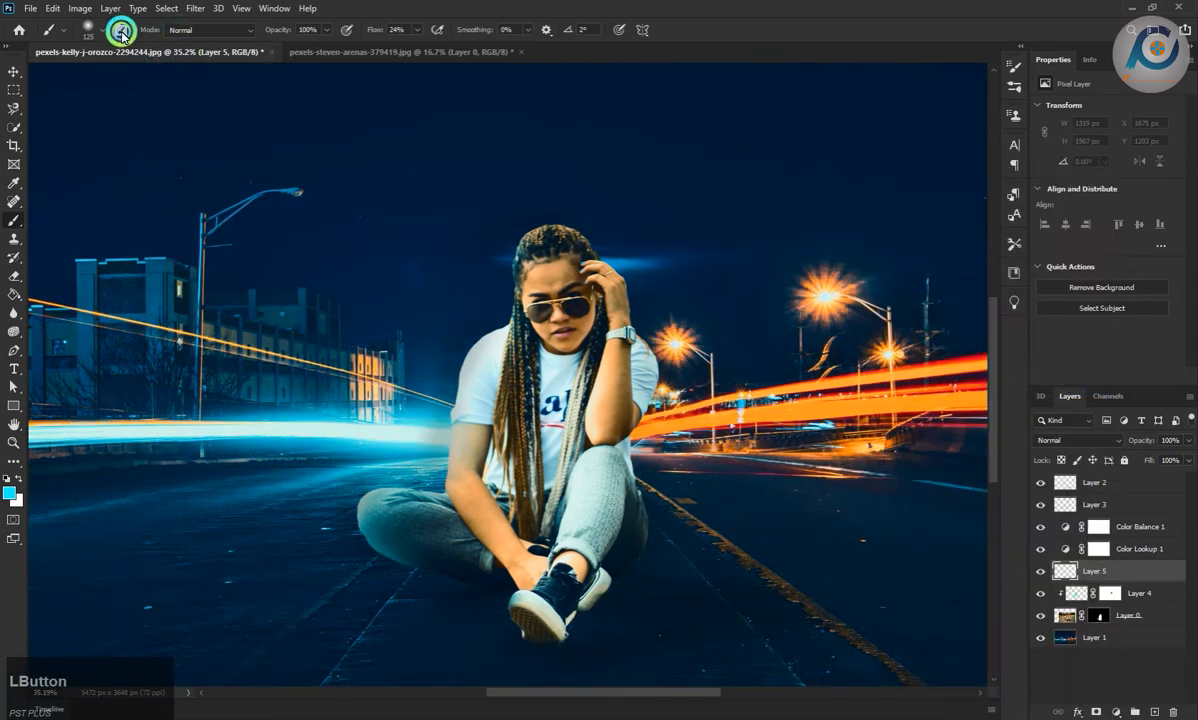
- Flatten the brush tip to 4% roundness and try painting a cyan glow on the road beside the woman at 600 px
{"action": "left_click", "coordinate": [121, 33]}
{"action": "left_click_drag", "start_coordinate": [976, 246], "coordinate": [941, 246]}
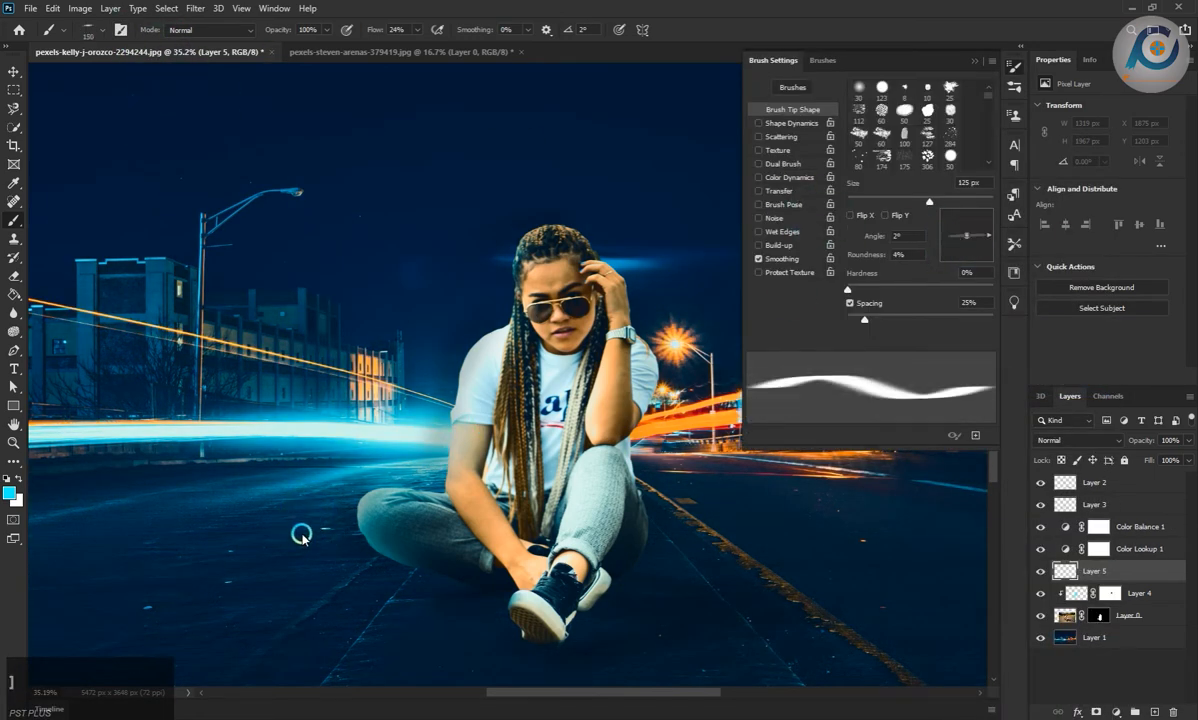
{"action": "mouse_move", "coordinate": [276, 475]}
{"action": "left_mouse_down"}
{"action": "mouse_move", "coordinate": [206, 538]}
{"action": "mouse_move", "coordinate": [102, 576]}
{"action": "mouse_move", "coordinate": [358, 572]}
{"action": "mouse_move", "coordinate": [340, 594]}
{"action": "left_mouse_up"}
{"action": "scroll", "coordinate": [340, 594], "scroll_direction": "down", "scroll_amount": 1}
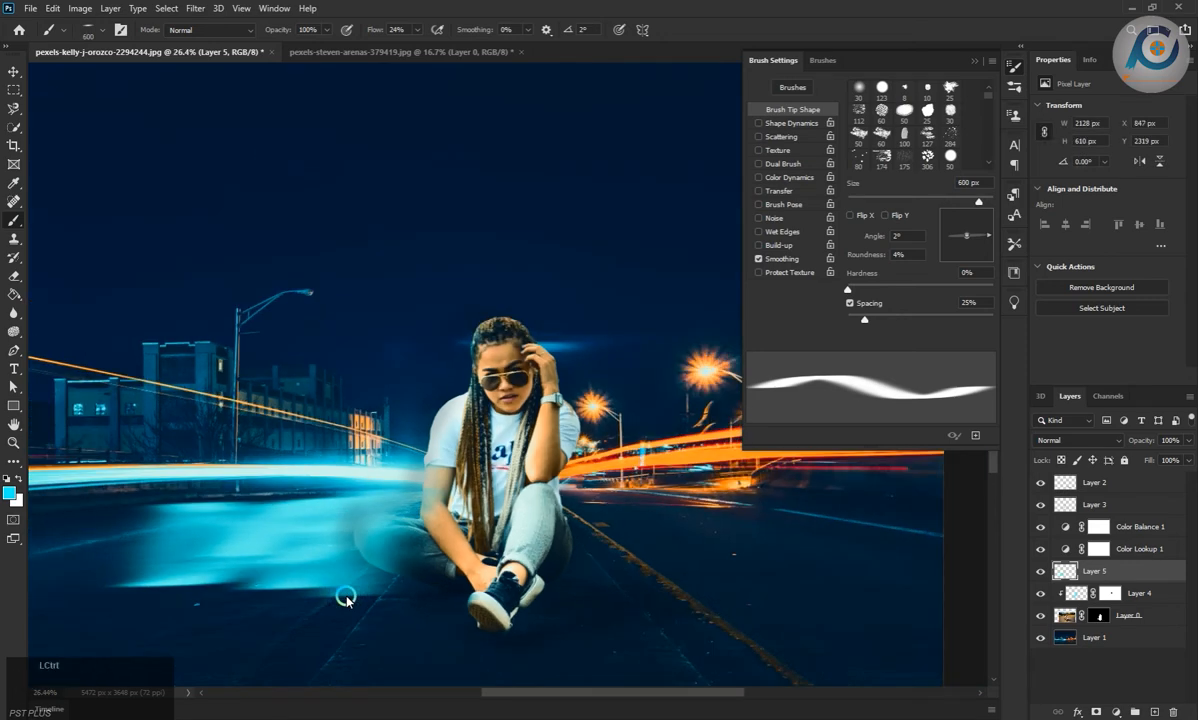
{"action": "scroll", "coordinate": [277, 507], "scroll_direction": "down", "scroll_amount": 1}
- Paint a broad cyan glow over the road on Layer 5 with the brush roundness at 24% and blend the layer with Overlay
{"action": "left_click_drag", "start_coordinate": [967, 242], "coordinate": [960, 240]}
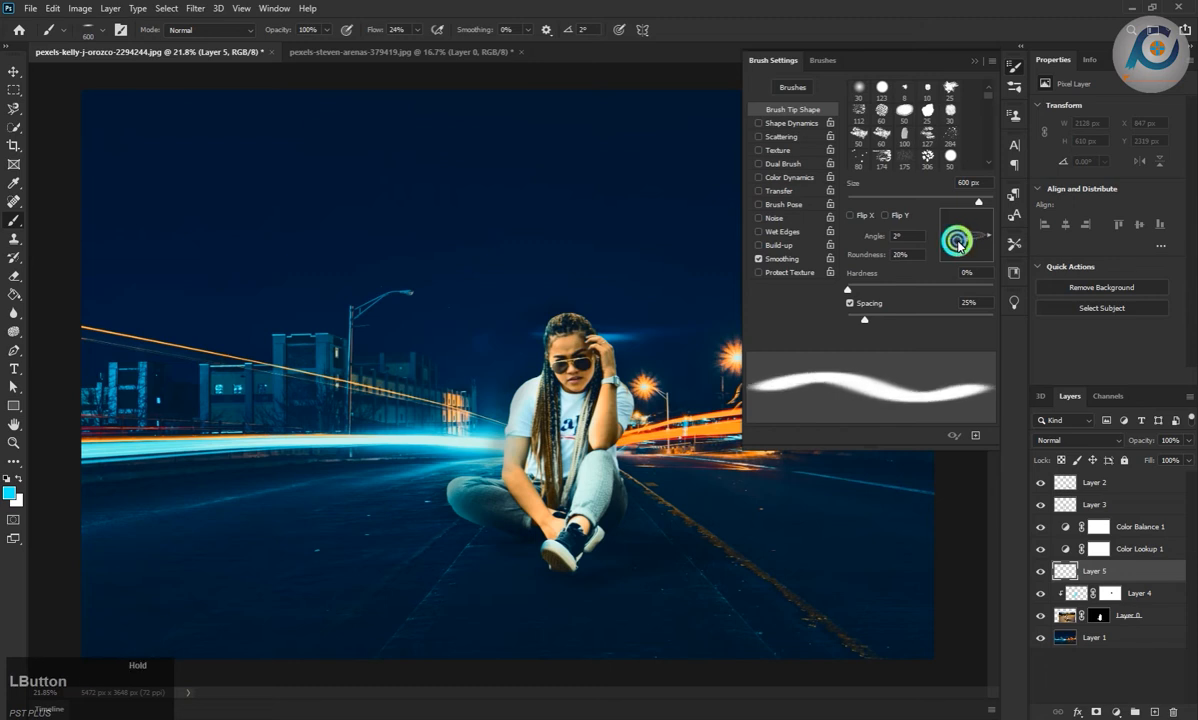
{"action": "mouse_move", "coordinate": [361, 476]}
{"action": "left_mouse_down"}
{"action": "mouse_move", "coordinate": [226, 516]}
{"action": "mouse_move", "coordinate": [376, 484]}
{"action": "mouse_move", "coordinate": [208, 506]}
{"action": "mouse_move", "coordinate": [128, 546]}
{"action": "mouse_move", "coordinate": [199, 546]}
{"action": "mouse_move", "coordinate": [414, 488]}
{"action": "mouse_move", "coordinate": [407, 578]}
{"action": "mouse_move", "coordinate": [433, 526]}
{"action": "mouse_move", "coordinate": [318, 668]}
{"action": "mouse_move", "coordinate": [345, 577]}
{"action": "mouse_move", "coordinate": [174, 626]}
{"action": "mouse_move", "coordinate": [190, 569]}
{"action": "mouse_move", "coordinate": [118, 572]}
{"action": "mouse_move", "coordinate": [60, 554]}
{"action": "mouse_move", "coordinate": [309, 616]}
{"action": "mouse_move", "coordinate": [423, 502]}
{"action": "left_mouse_up"}
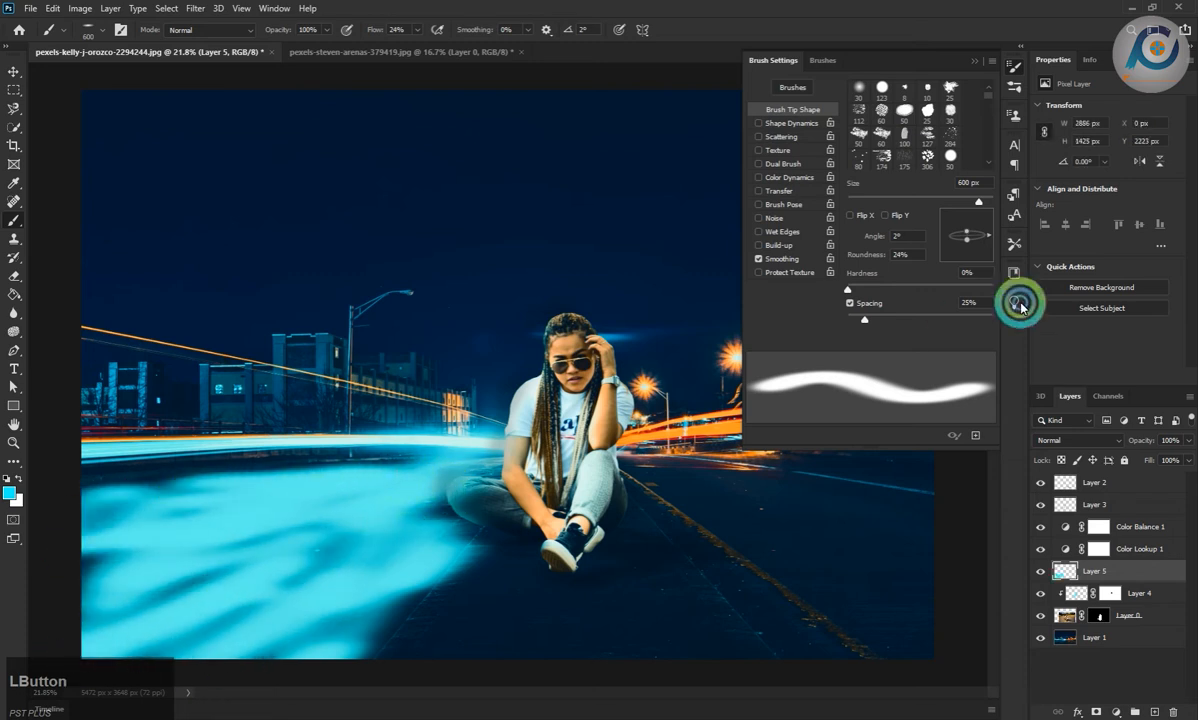
{"action": "left_click", "coordinate": [974, 61]}
{"action": "left_click", "coordinate": [1078, 440]}
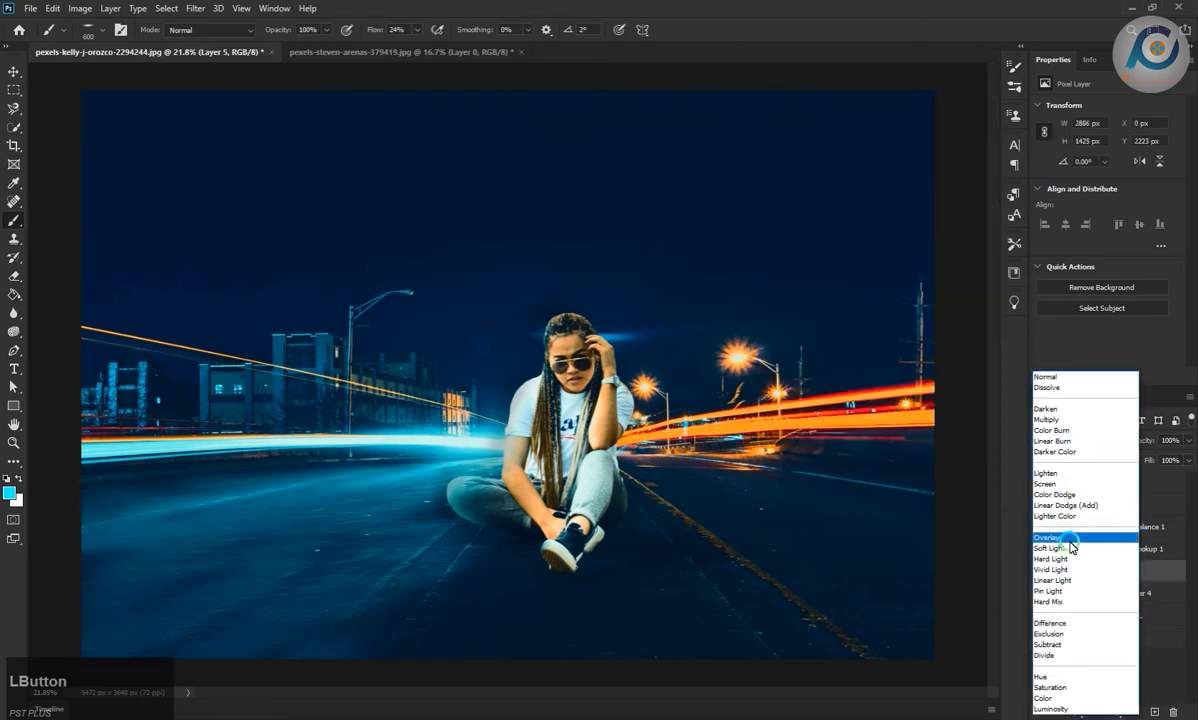
{"action": "left_click", "coordinate": [1046, 537]}
{"action": "scroll", "coordinate": [560, 568], "scroll_direction": "down", "scroll_amount": 1}
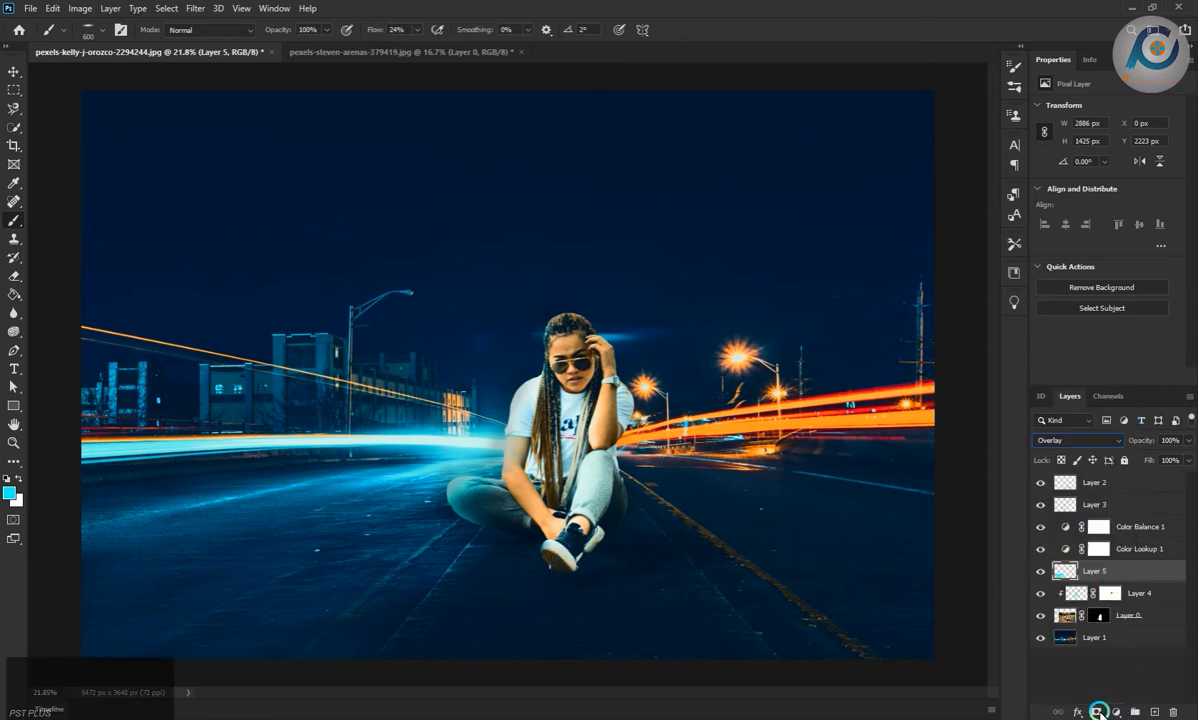
- Add a layer mask to Layer 5 and paint black over the woman's folded leg to remove the cyan glow from it
{"action": "left_click", "coordinate": [1098, 711]}
{"action": "left_click", "coordinate": [17, 221]}
{"action": "key", "text": "v"}
{"action": "scroll", "coordinate": [481, 490], "scroll_direction": "up", "scroll_amount": 5}
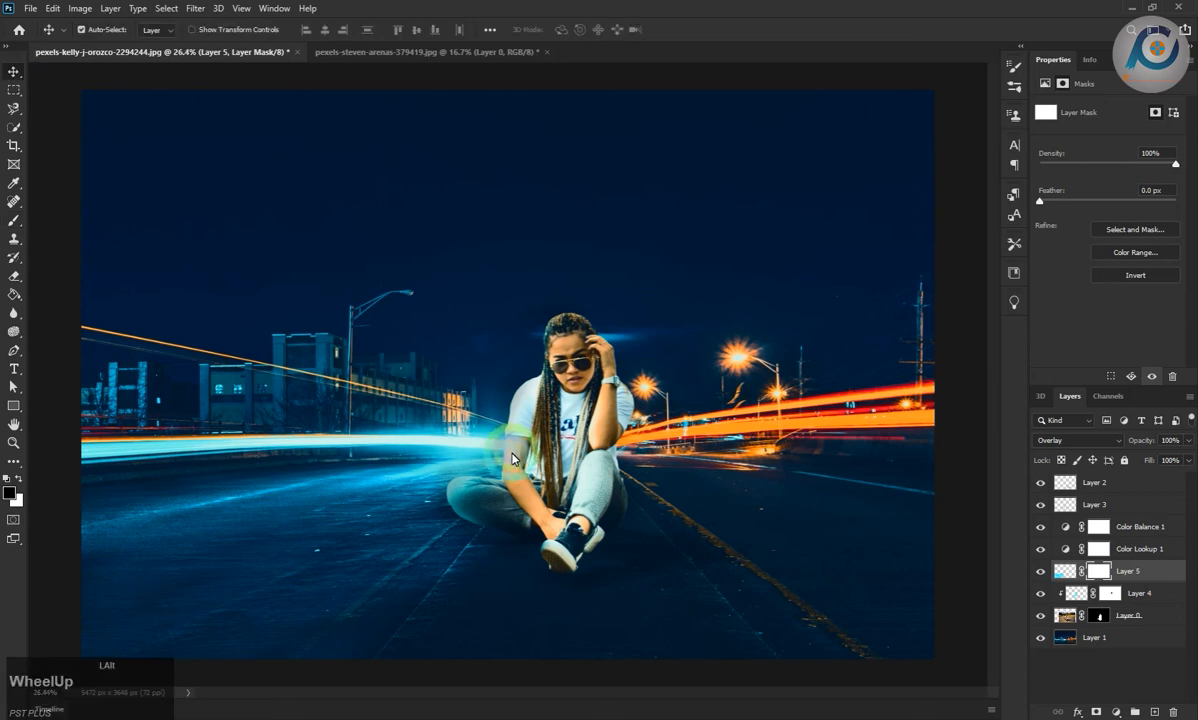
{"action": "left_click", "coordinate": [14, 219]}
{"action": "key", "text": "bracketleft"}
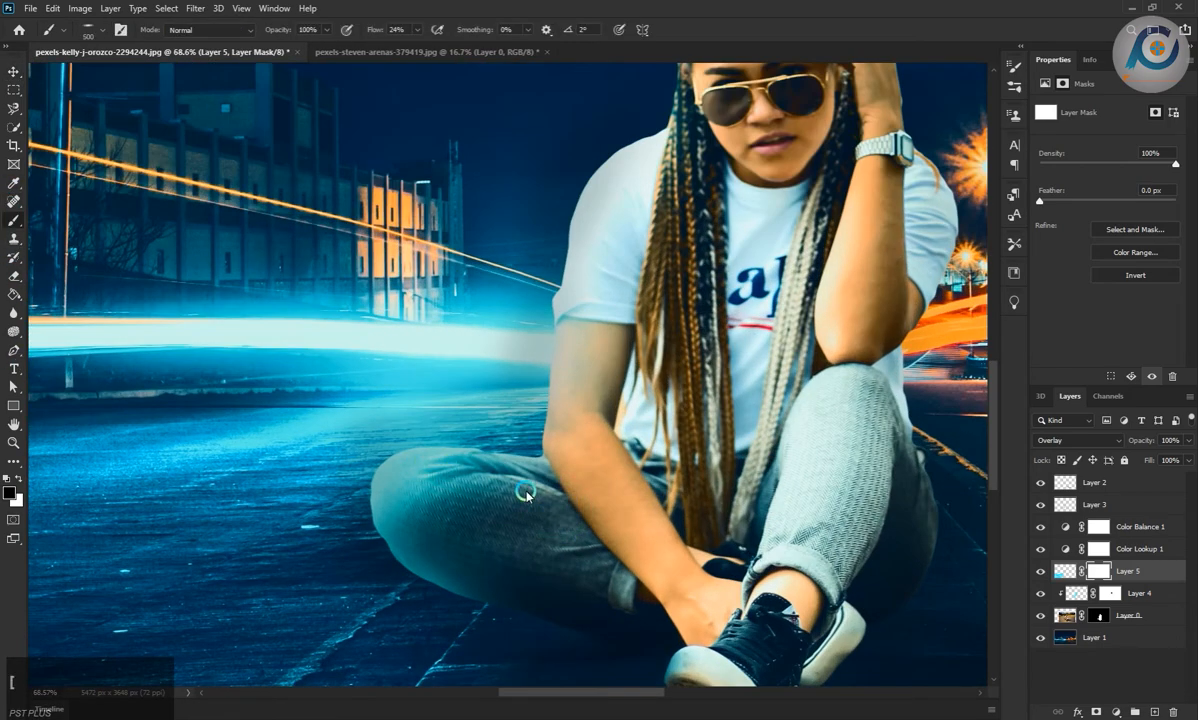
{"action": "mouse_move", "coordinate": [410, 486]}
{"action": "left_mouse_down"}
{"action": "mouse_move", "coordinate": [485, 465]}
{"action": "mouse_move", "coordinate": [453, 503]}
{"action": "mouse_move", "coordinate": [442, 498]}
{"action": "mouse_move", "coordinate": [472, 470]}
{"action": "mouse_move", "coordinate": [466, 517]}
{"action": "mouse_move", "coordinate": [438, 501]}
{"action": "mouse_move", "coordinate": [493, 579]}
{"action": "mouse_move", "coordinate": [474, 449]}
{"action": "mouse_move", "coordinate": [505, 492]}
{"action": "left_mouse_up"}
{"action": "scroll", "coordinate": [505, 492], "scroll_direction": "down", "scroll_amount": 3}
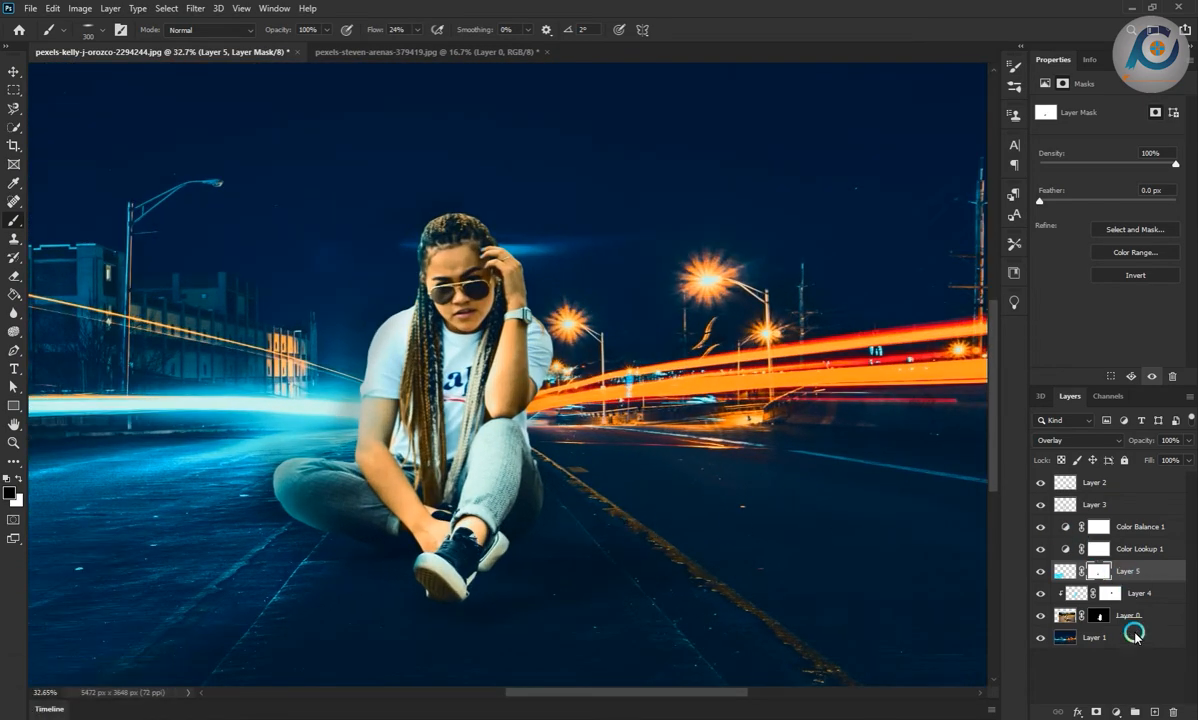
- Create a new layer above Layer 5 and paint the road below the orange trails with orange sampled from them, using a 600 px brush
{"action": "left_click", "coordinate": [1155, 711]}
{"action": "left_click_drag", "start_coordinate": [1116, 572], "coordinate": [1136, 626]}
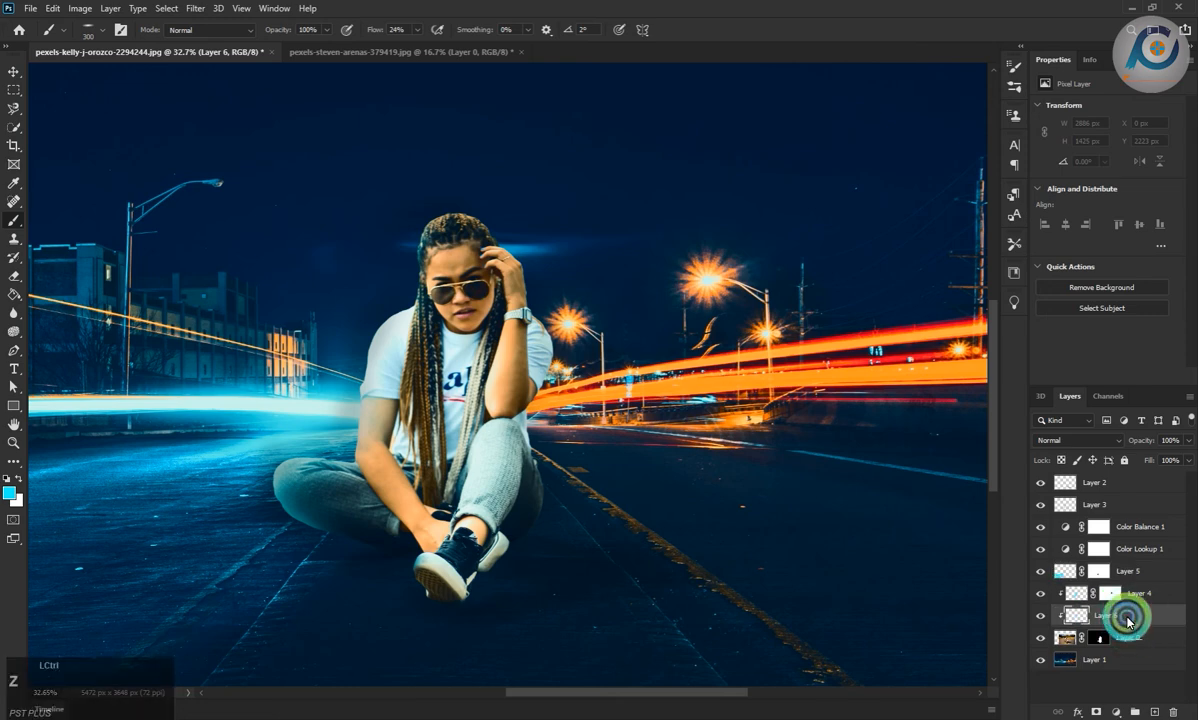
{"action": "key", "text": "ctrl+z"}
{"action": "left_click", "coordinate": [8, 493]}
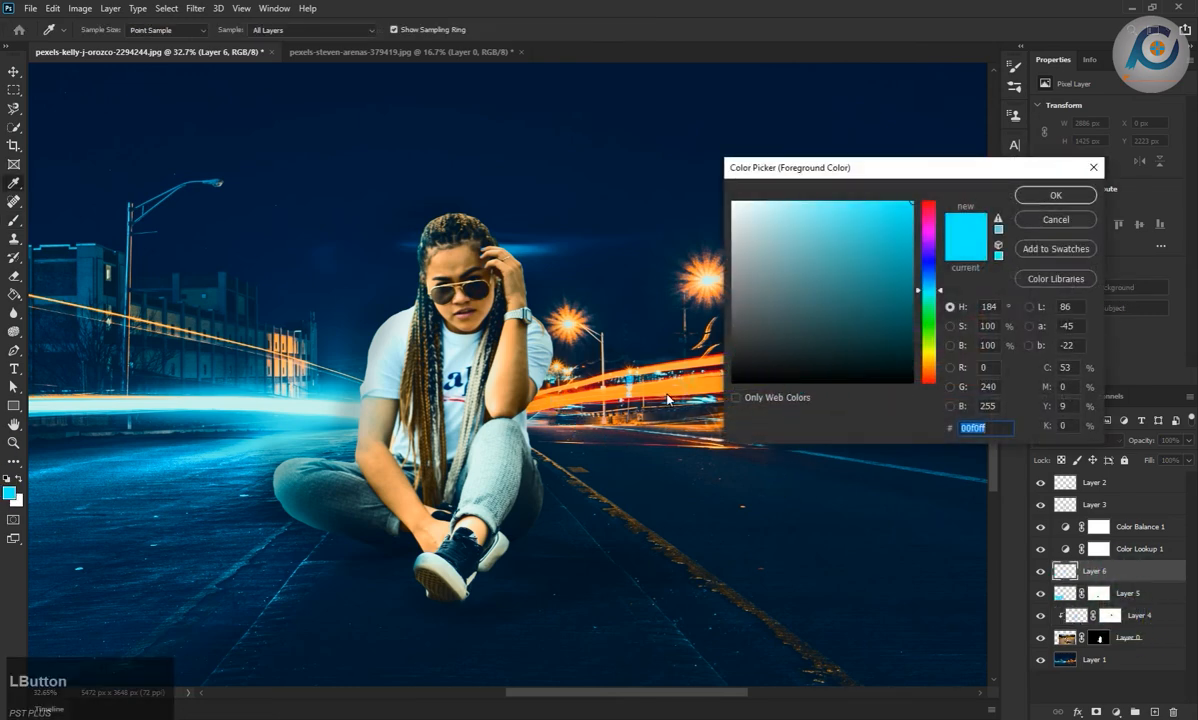
{"action": "left_click", "coordinate": [640, 365]}
{"action": "left_click", "coordinate": [1054, 195]}
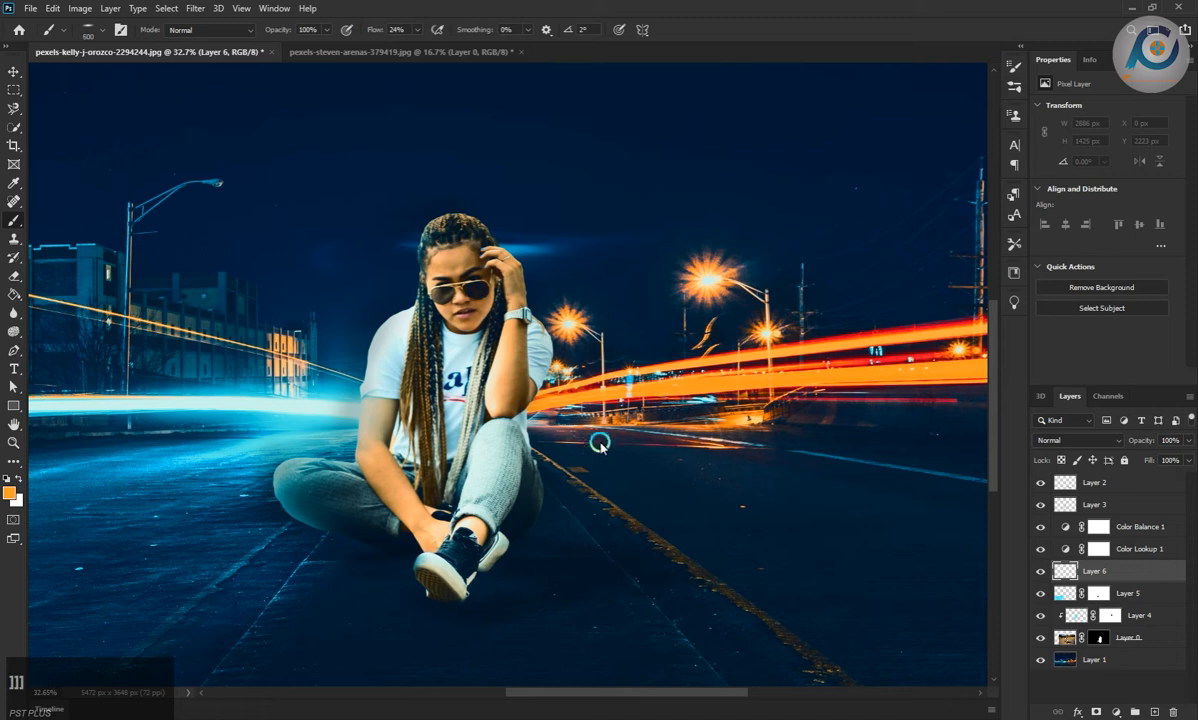
{"action": "mouse_move", "coordinate": [600, 443]}
{"action": "left_mouse_down"}
{"action": "mouse_move", "coordinate": [738, 583]}
{"action": "mouse_move", "coordinate": [925, 636]}
{"action": "mouse_move", "coordinate": [973, 618]}
{"action": "mouse_move", "coordinate": [932, 683]}
{"action": "mouse_move", "coordinate": [735, 631]}
{"action": "mouse_move", "coordinate": [583, 348]}
{"action": "mouse_move", "coordinate": [917, 669]}
{"action": "mouse_move", "coordinate": [797, 420]}
{"action": "mouse_move", "coordinate": [812, 461]}
{"action": "left_mouse_up"}
- Set Layer 6 to the Soft Light blend mode at 49% opacity
{"action": "left_click", "coordinate": [1078, 440]}
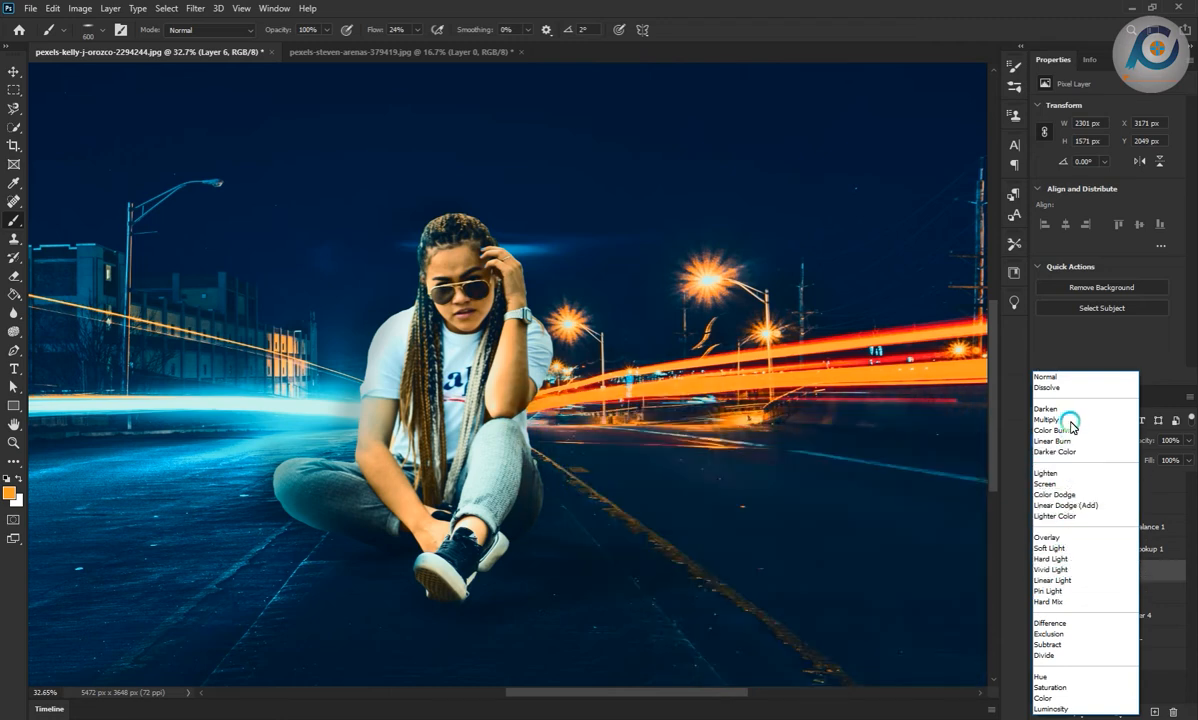
{"action": "left_click", "coordinate": [1052, 548]}
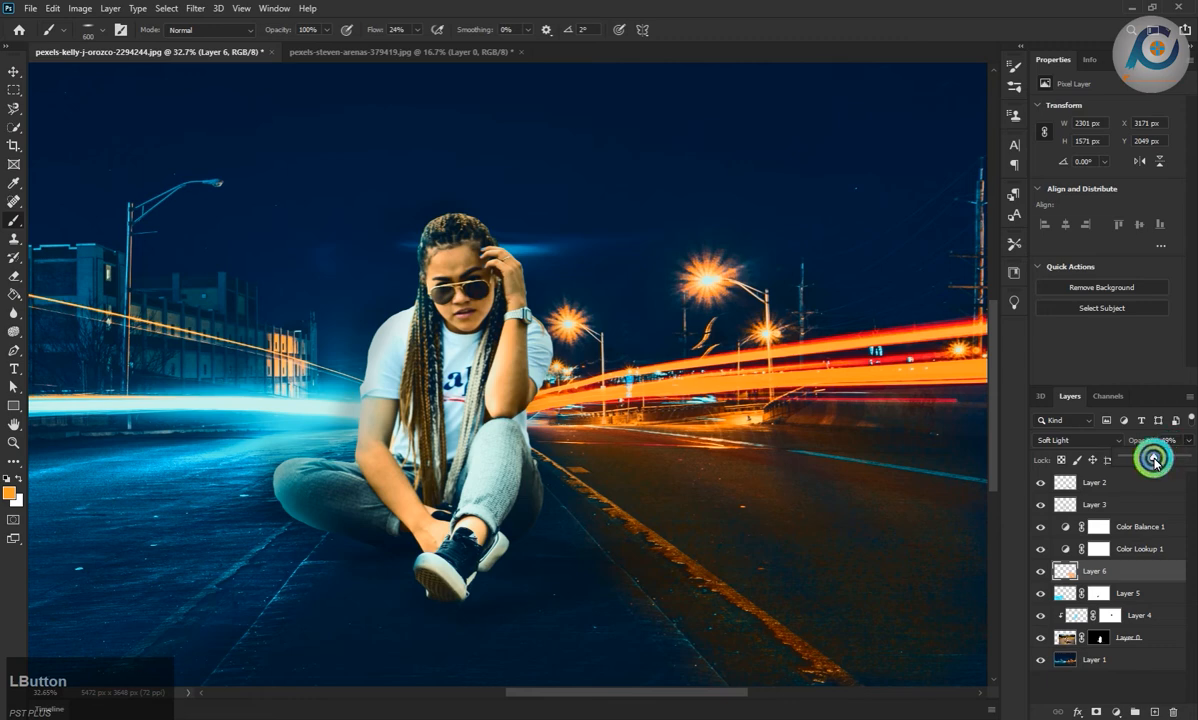
{"action": "left_click_drag", "start_coordinate": [1154, 460], "coordinate": [1153, 459]}
- Create another new layer and place it directly above Layer 0, clipped to the woman's cut-out
{"action": "left_click", "coordinate": [1155, 712]}
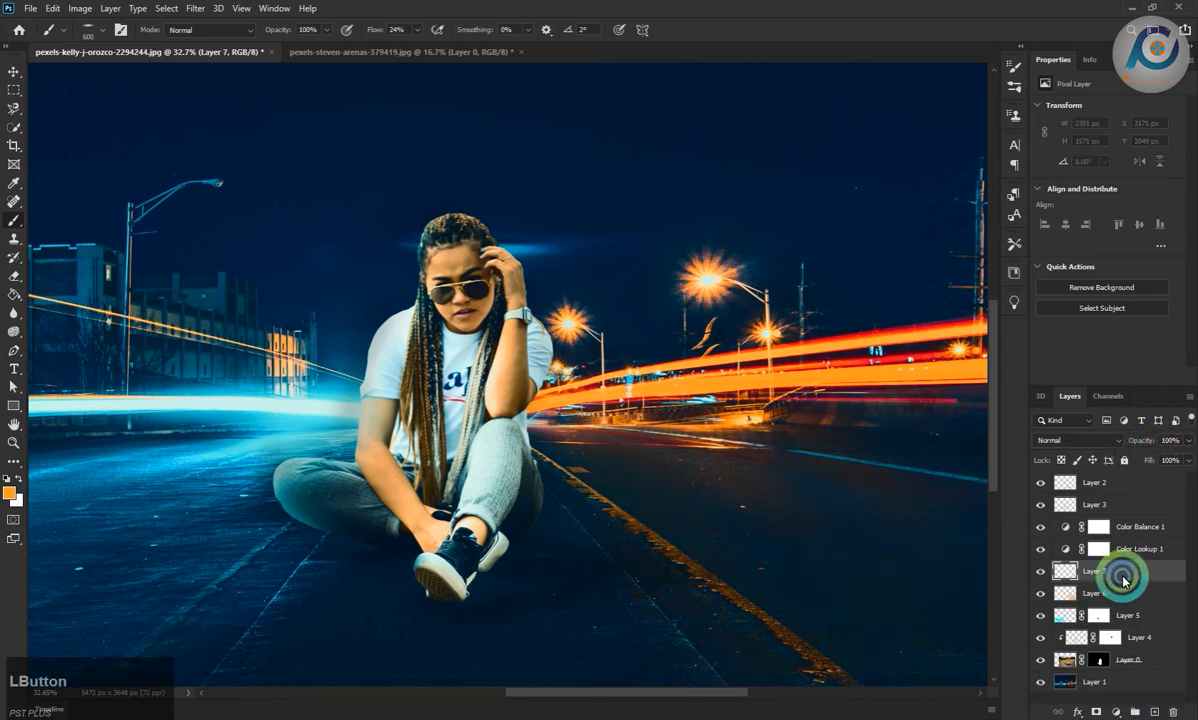
{"action": "left_click_drag", "start_coordinate": [1122, 573], "coordinate": [1128, 640]}
{"action": "right_click", "coordinate": [1130, 621]}
{"action": "left_click", "coordinate": [1122, 627]}
{"action": "right_click", "coordinate": [1128, 640]}
{"action": "left_click", "coordinate": [1128, 642]}
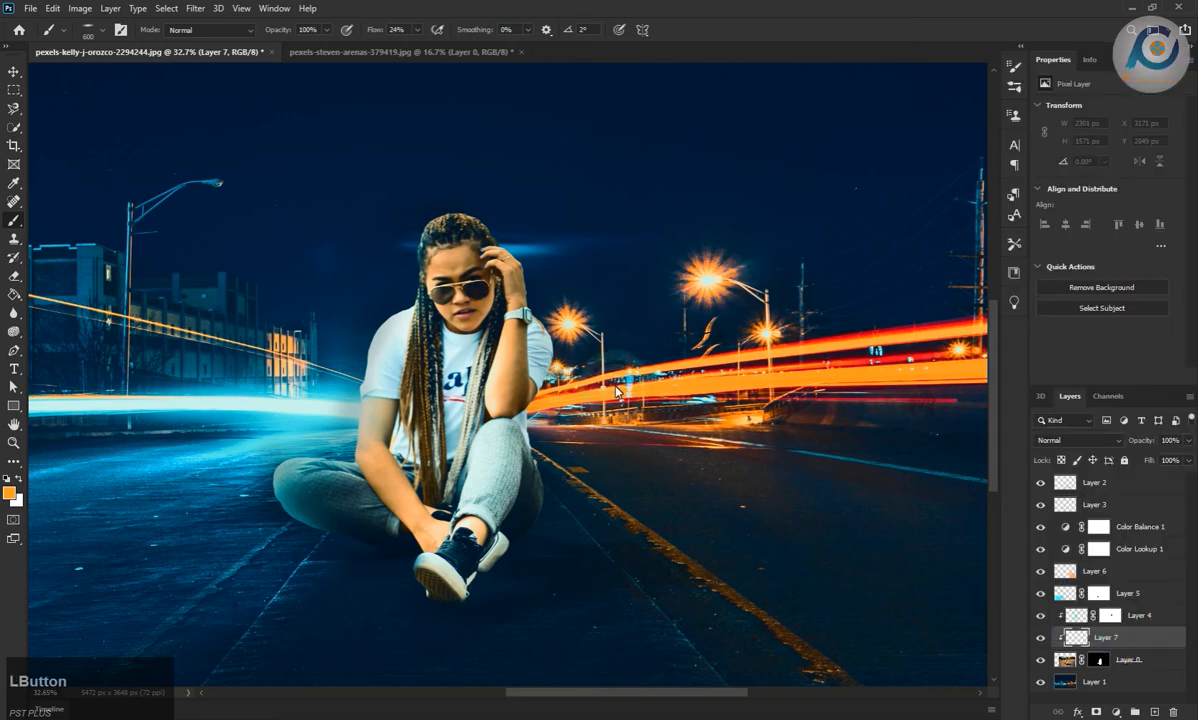
- Paint orange on Layer 7 along the woman's edges facing the orange trails with a 175 px brush at 98% roundness
{"action": "scroll", "coordinate": [594, 354], "scroll_direction": "up", "scroll_amount": 7}
{"action": "left_click", "coordinate": [119, 29]}
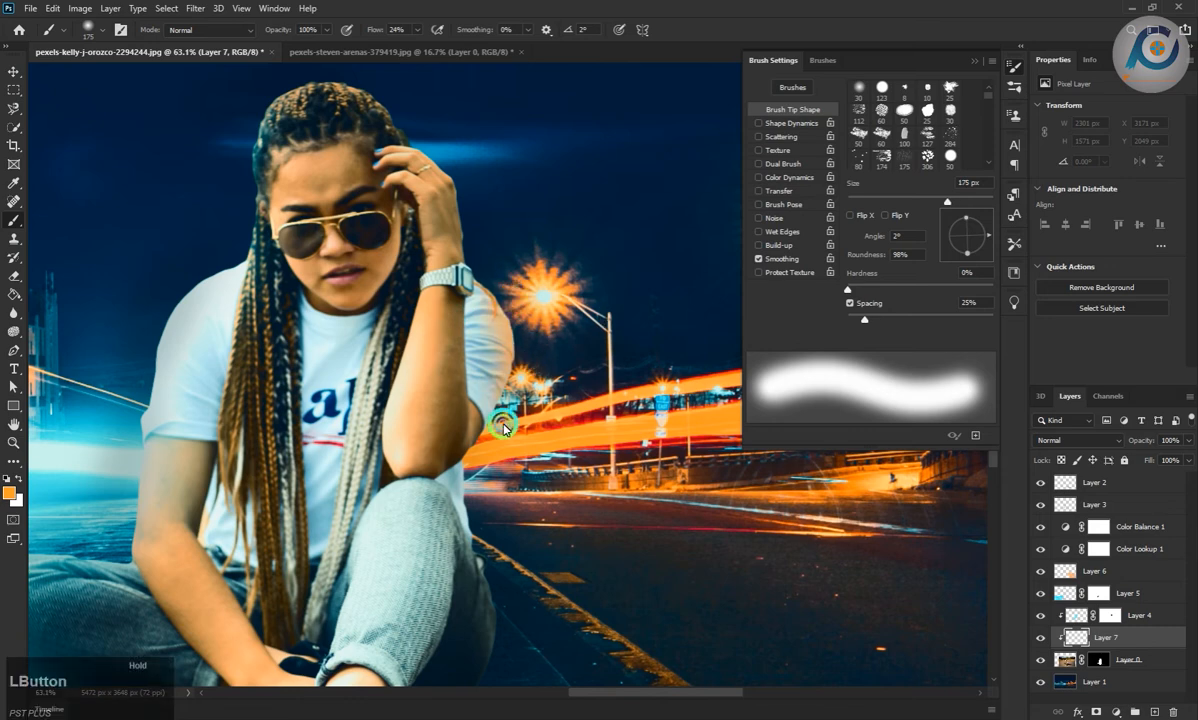
{"action": "scroll", "coordinate": [500, 500], "scroll_direction": "down", "scroll_amount": 3}
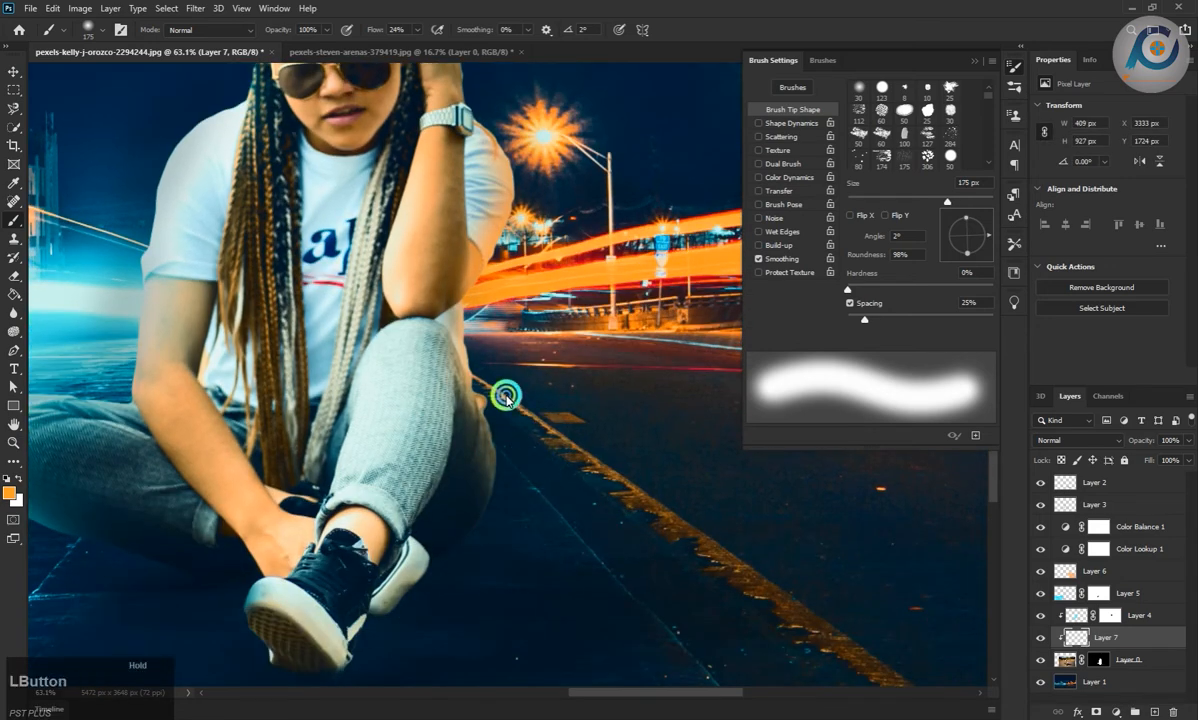
{"action": "scroll", "coordinate": [570, 440], "scroll_direction": "down", "scroll_amount": 4}
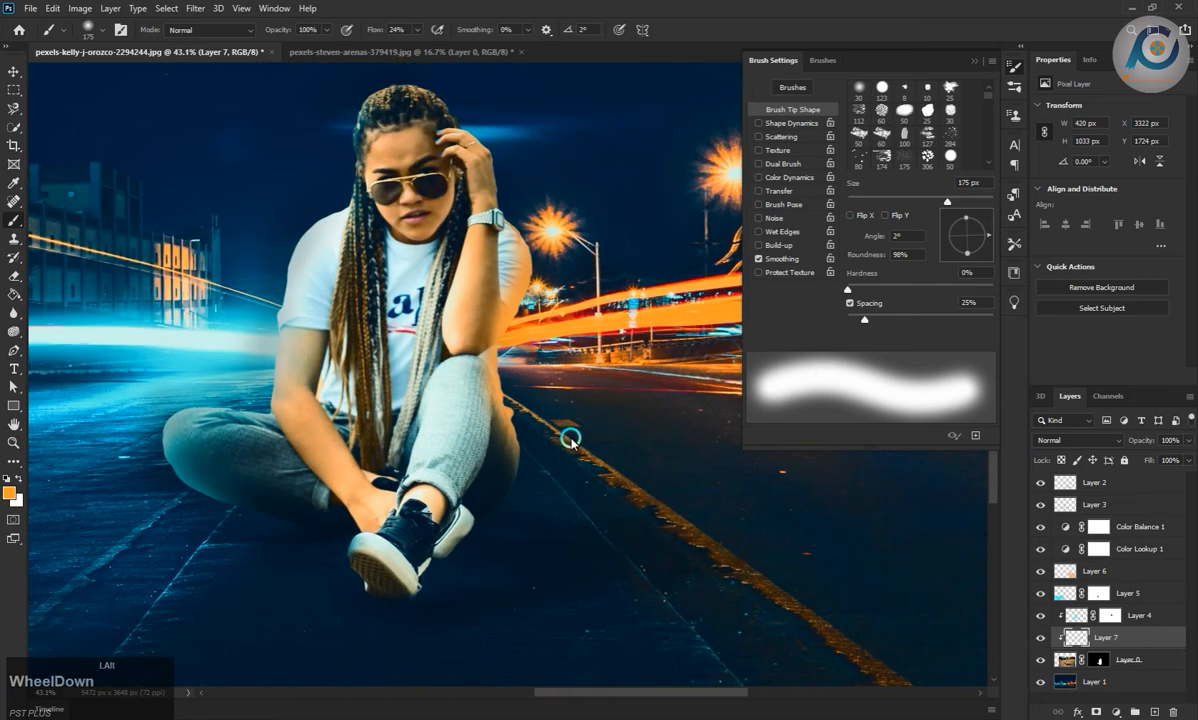
{"action": "scroll", "coordinate": [580, 450], "scroll_direction": "up", "scroll_amount": 2}
{"action": "left_click", "coordinate": [528, 442]}
{"action": "mouse_move", "coordinate": [510, 327]}
{"action": "left_mouse_down"}
{"action": "mouse_move", "coordinate": [715, 210]}
{"action": "mouse_move", "coordinate": [508, 262]}
{"action": "left_mouse_up"}
{"action": "left_click", "coordinate": [1014, 66]}
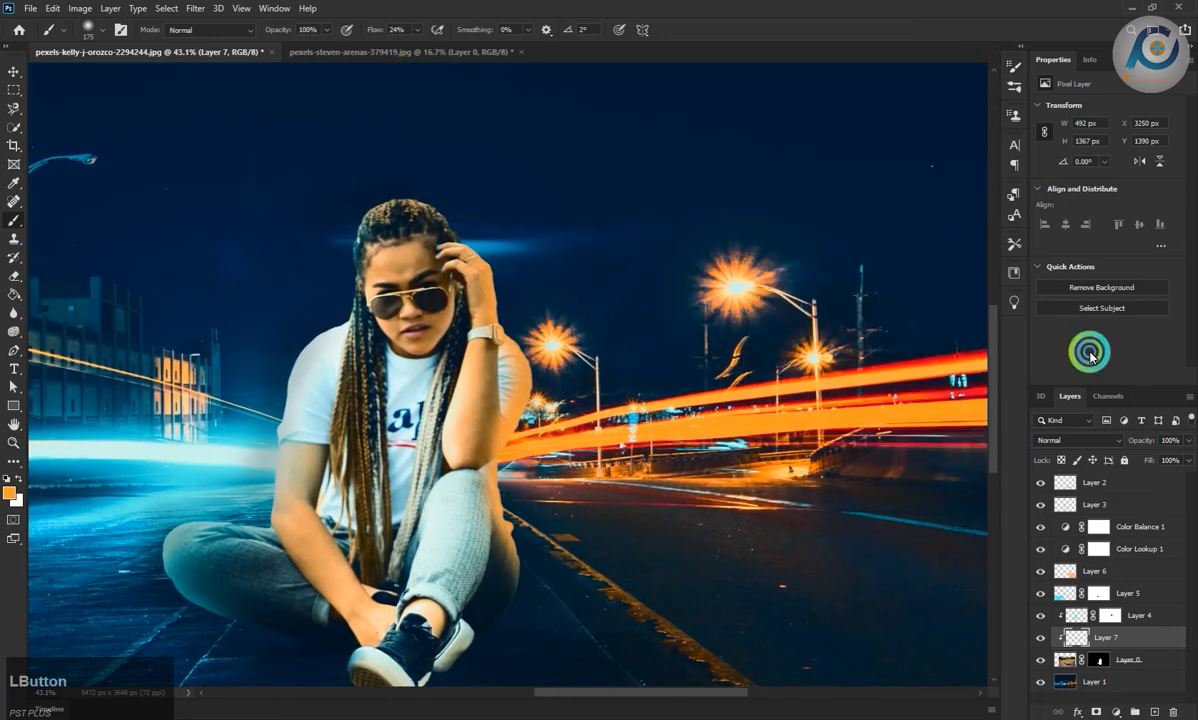
- Compare blend modes for the orange light on Layer 7 and set it to Vivid Light
{"action": "left_click", "coordinate": [1077, 440]}
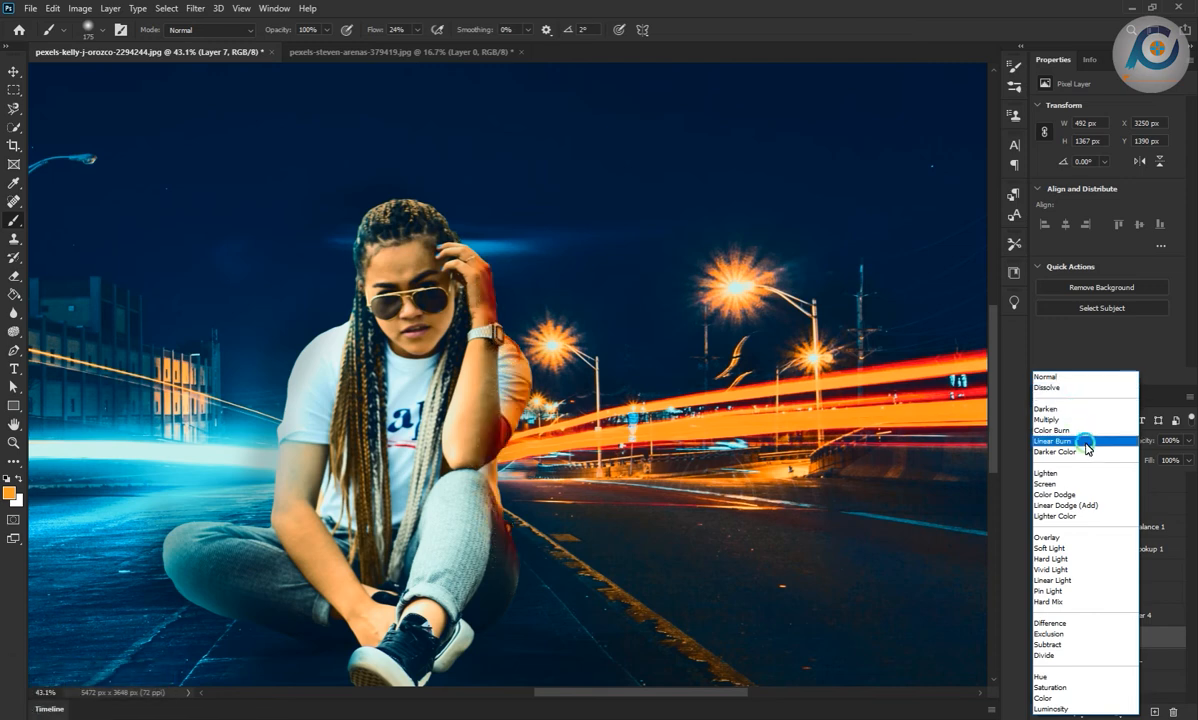
{"action": "scroll", "coordinate": [1086, 446], "scroll_direction": "down", "scroll_amount": 3}
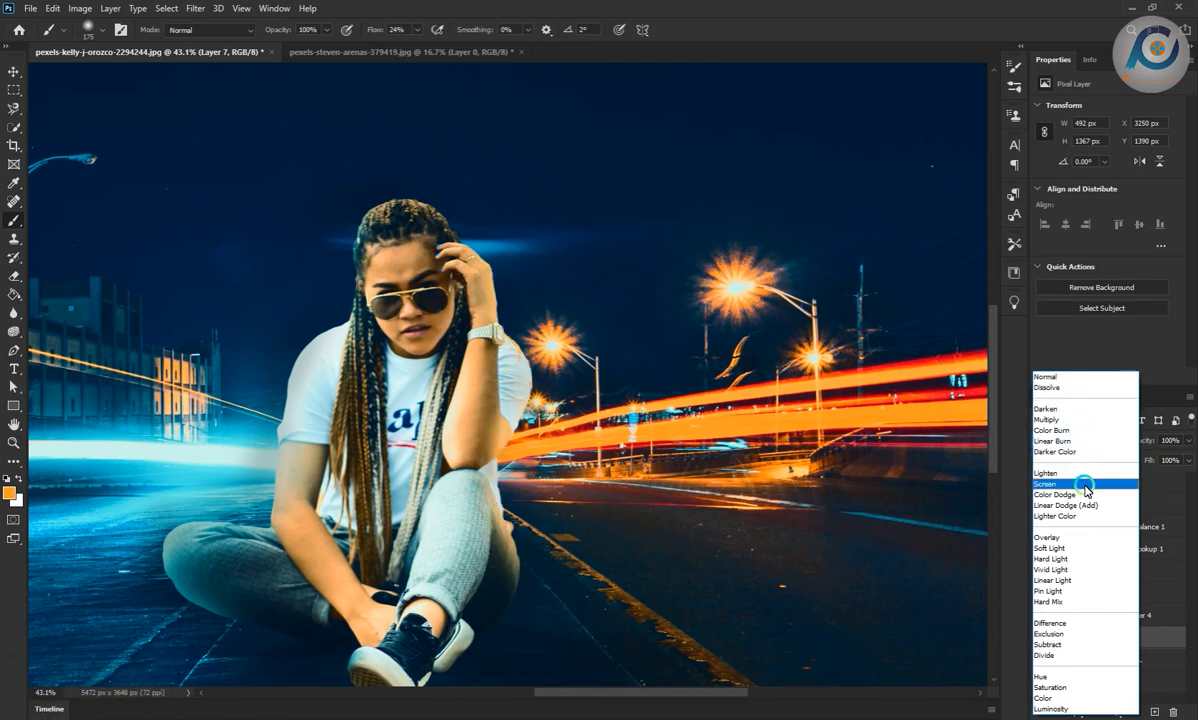
{"action": "scroll", "coordinate": [1086, 489], "scroll_direction": "down", "scroll_amount": 1}
{"action": "left_click", "coordinate": [1074, 430]}
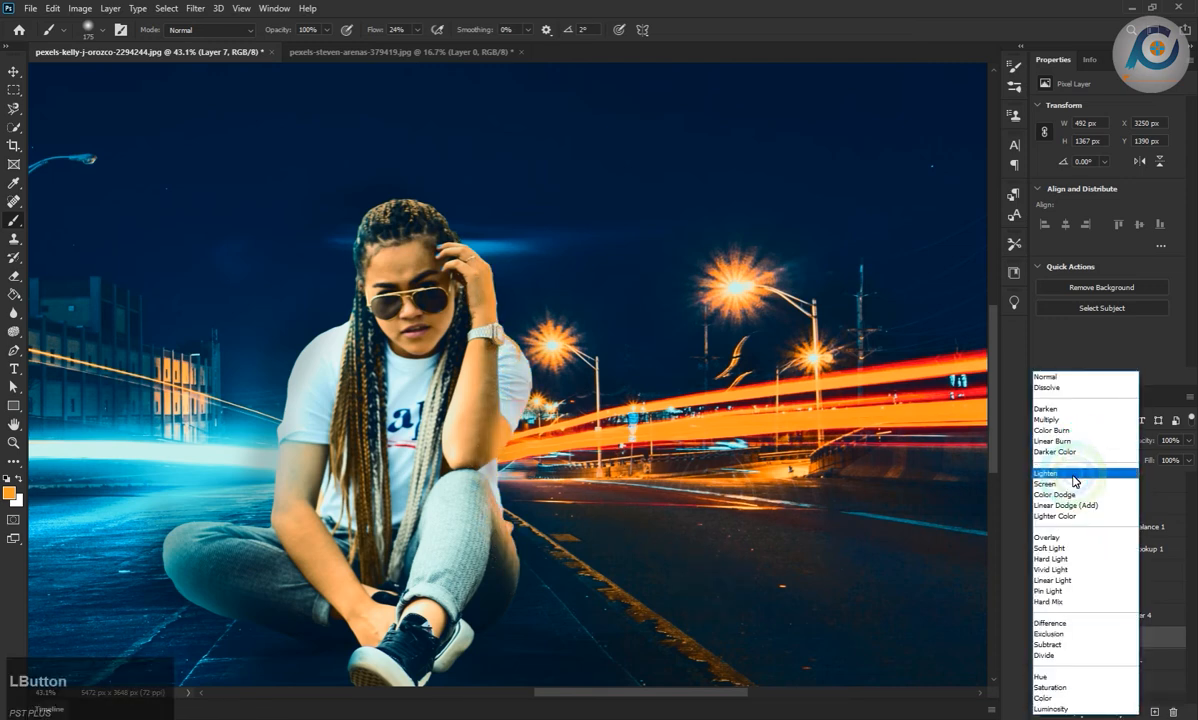
{"action": "left_click", "coordinate": [1086, 570]}
{"action": "scroll", "coordinate": [754, 508], "scroll_direction": "up", "scroll_amount": 1}
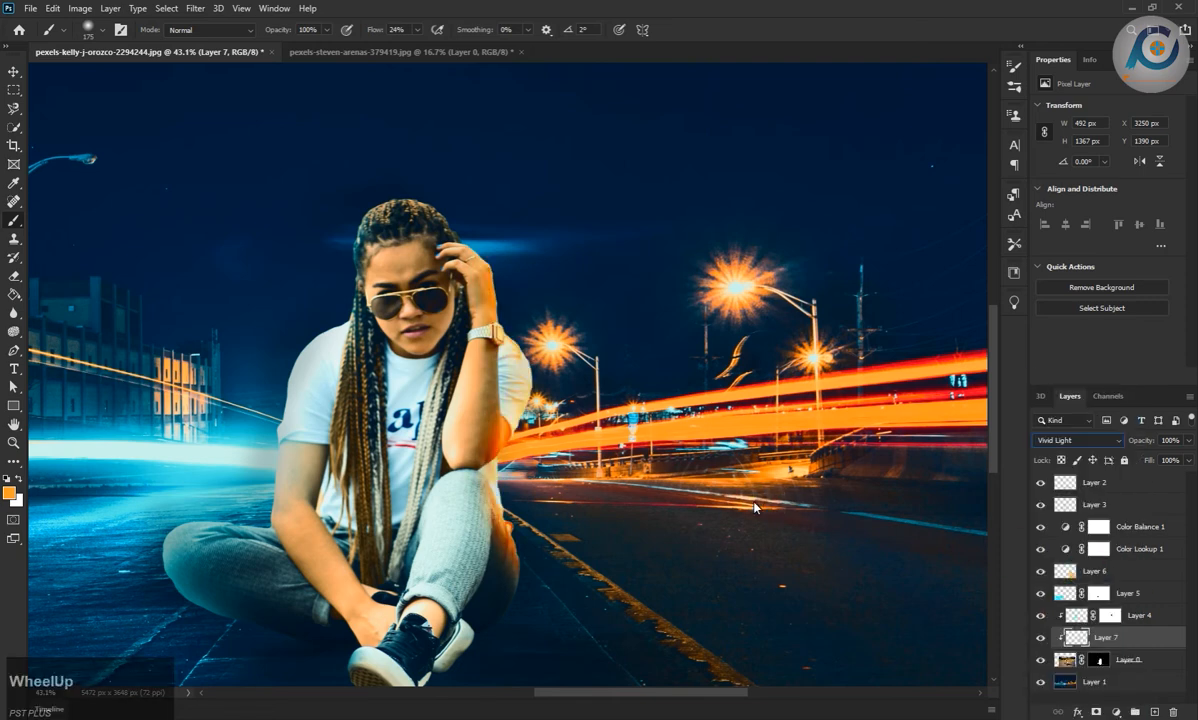
- Add a layer mask to Layer 7 and paint black to reduce the orange light on the woman's raised forearm and elbow
{"action": "left_click", "coordinate": [20, 72]}
{"action": "scroll", "coordinate": [620, 405], "scroll_direction": "down", "scroll_amount": 3}
{"action": "scroll", "coordinate": [612, 464], "scroll_direction": "up", "scroll_amount": 4}
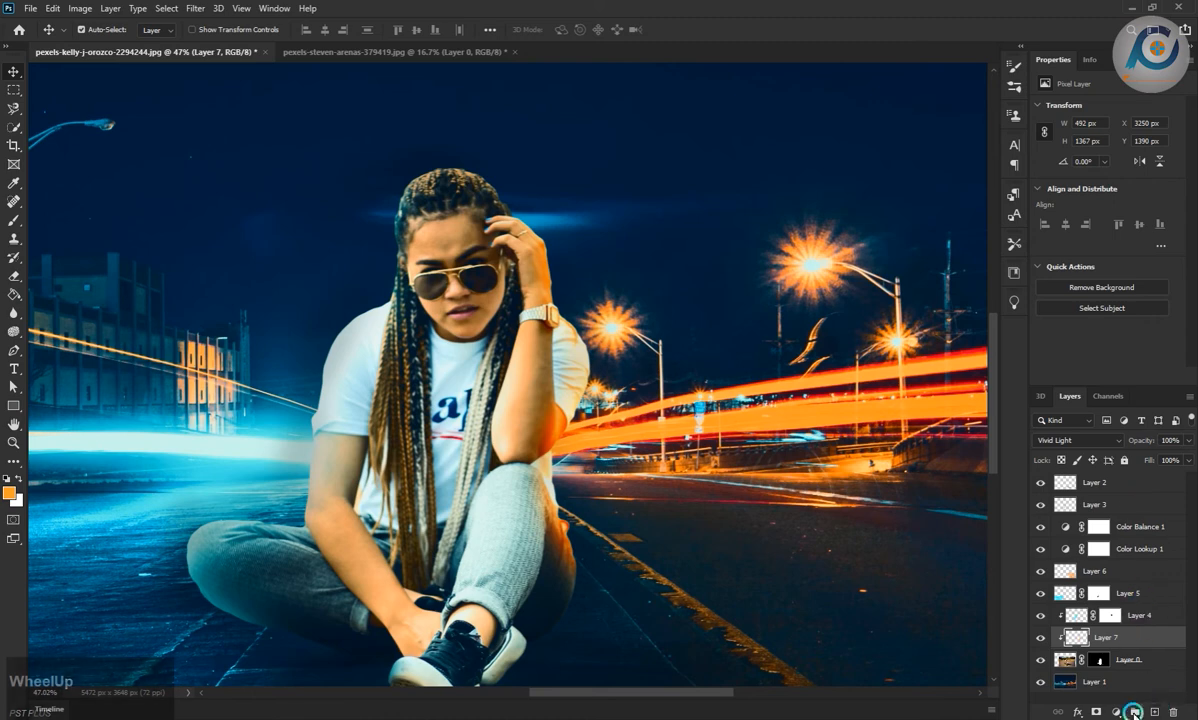
{"action": "left_click", "coordinate": [1096, 711]}
{"action": "scroll", "coordinate": [628, 435], "scroll_direction": "up", "scroll_amount": 3}
{"action": "left_click", "coordinate": [14, 220]}
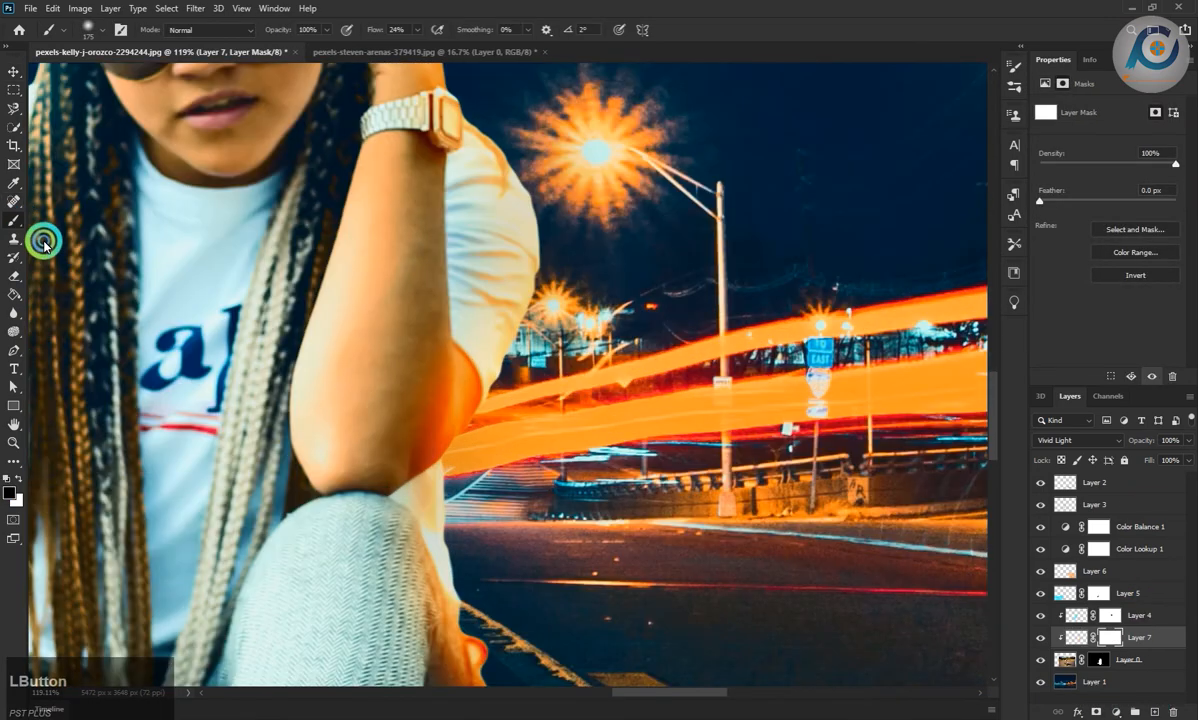
{"action": "mouse_move", "coordinate": [387, 418]}
{"action": "left_mouse_down"}
{"action": "mouse_move", "coordinate": [414, 379]}
{"action": "mouse_move", "coordinate": [381, 464]}
{"action": "left_mouse_up"}
{"action": "scroll", "coordinate": [480, 326], "scroll_direction": "down", "scroll_amount": 3}
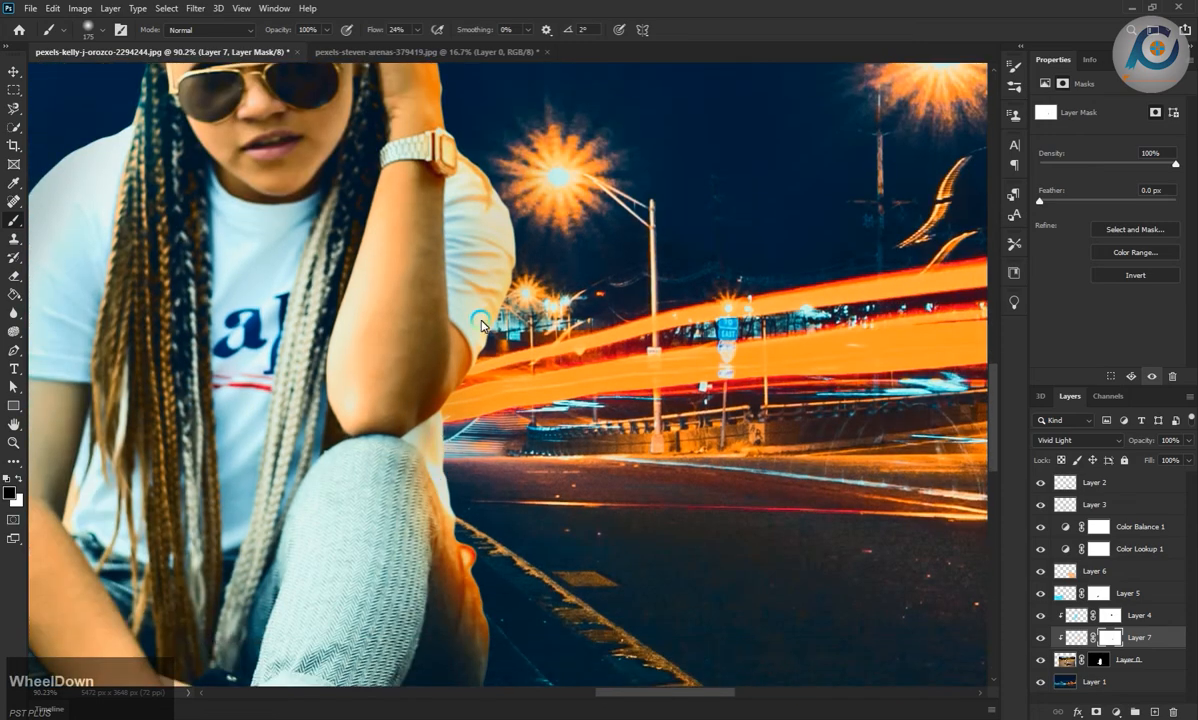
{"action": "scroll", "coordinate": [398, 122], "scroll_direction": "down", "scroll_amount": 3}
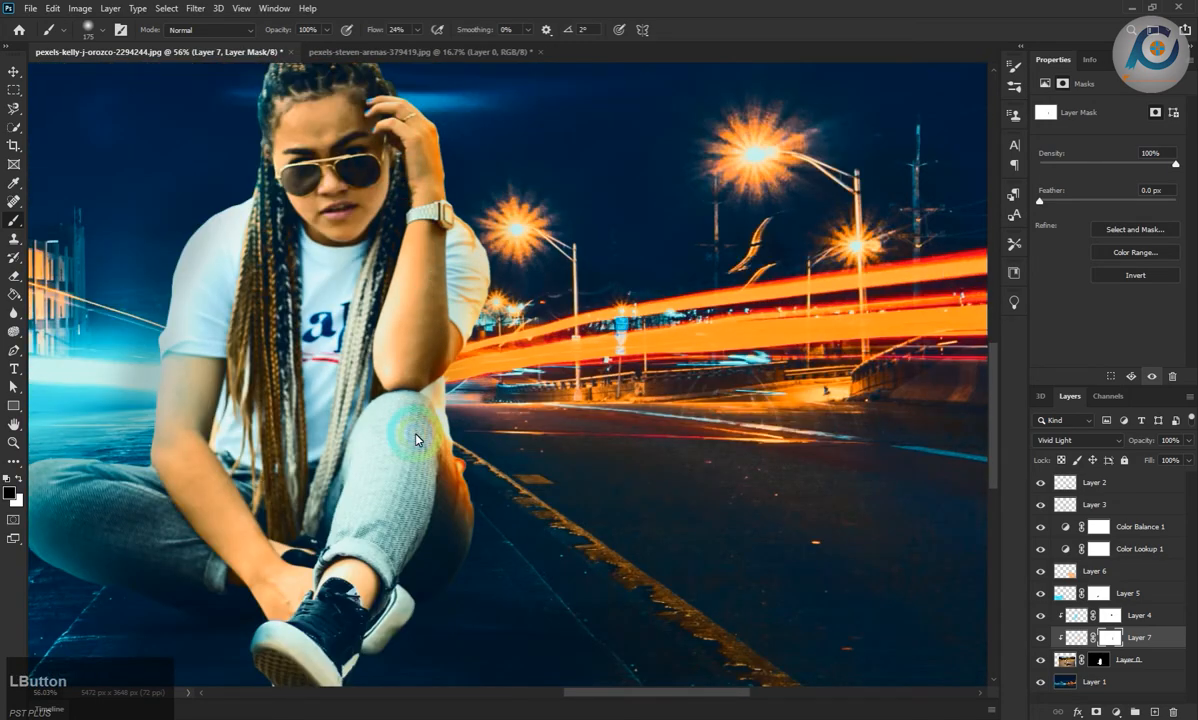
{"action": "scroll", "coordinate": [456, 553], "scroll_direction": "down", "scroll_amount": 3}
{"action": "left_click", "coordinate": [10, 73]}
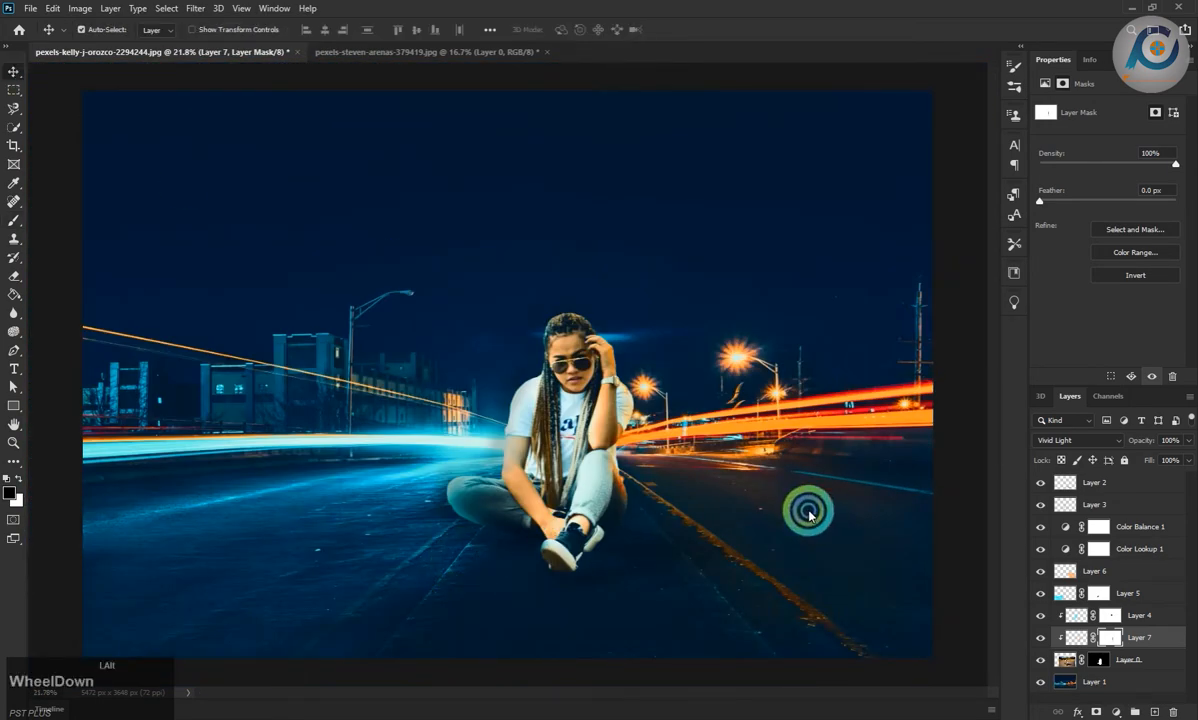
{"action": "scroll", "coordinate": [737, 482], "scroll_direction": "down", "scroll_amount": 1}
- Add a linear orange-to-transparent Gradient Fill at 180° and 100% scale above Layer 2
{"action": "left_click", "coordinate": [1112, 487]}
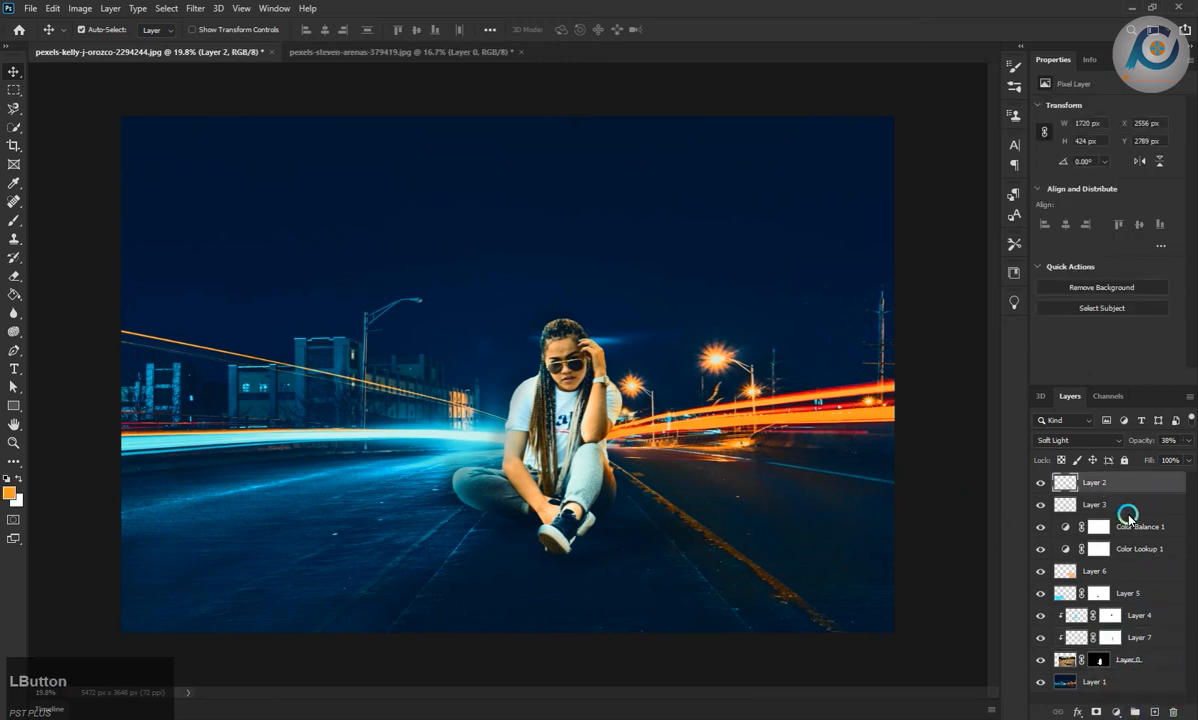
{"action": "left_click", "coordinate": [1153, 712]}
{"action": "left_click", "coordinate": [1116, 712]}
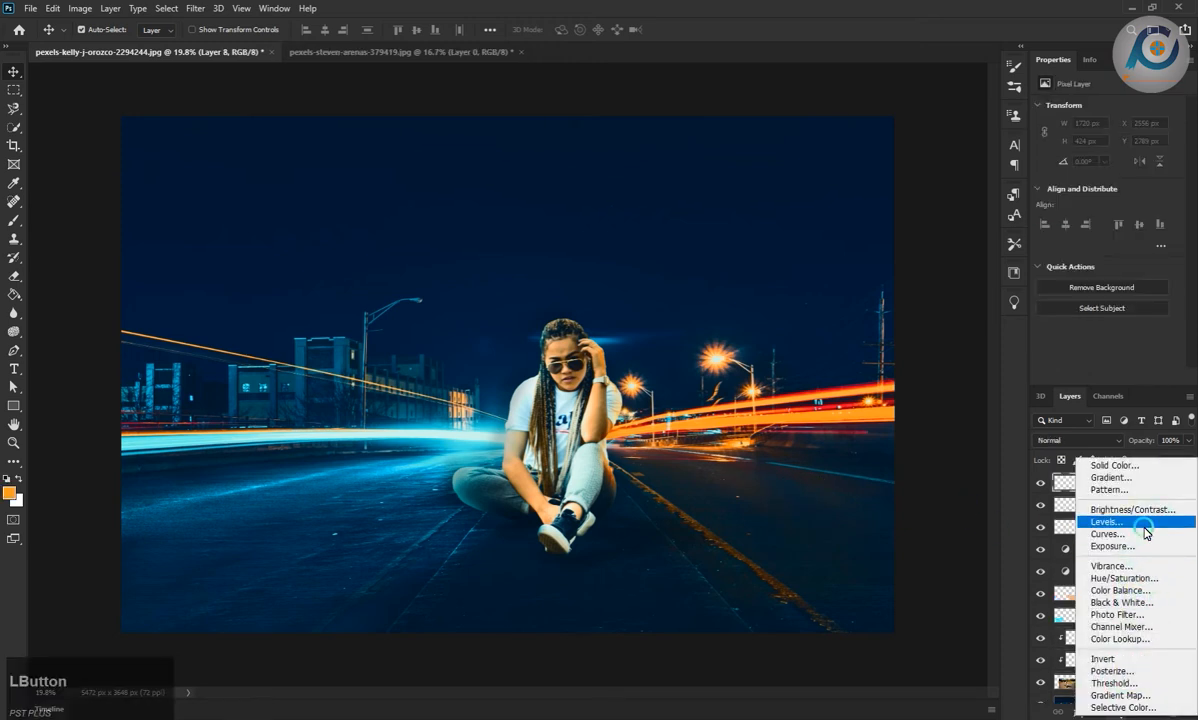
{"action": "left_click", "coordinate": [1110, 477]}
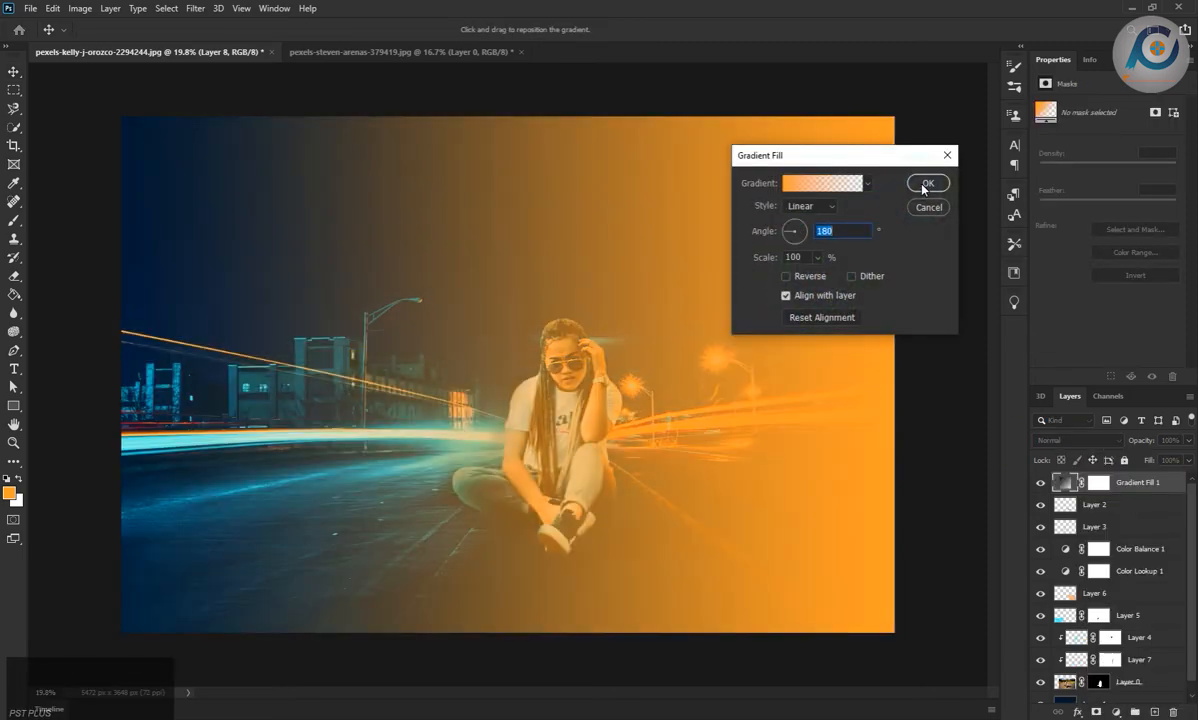
{"action": "left_click", "coordinate": [926, 186]}
- Move the color midpoint of Gradient Fill 1 to 92% and lower the fill layer's opacity to 39%
{"action": "left_click", "coordinate": [1134, 484]}
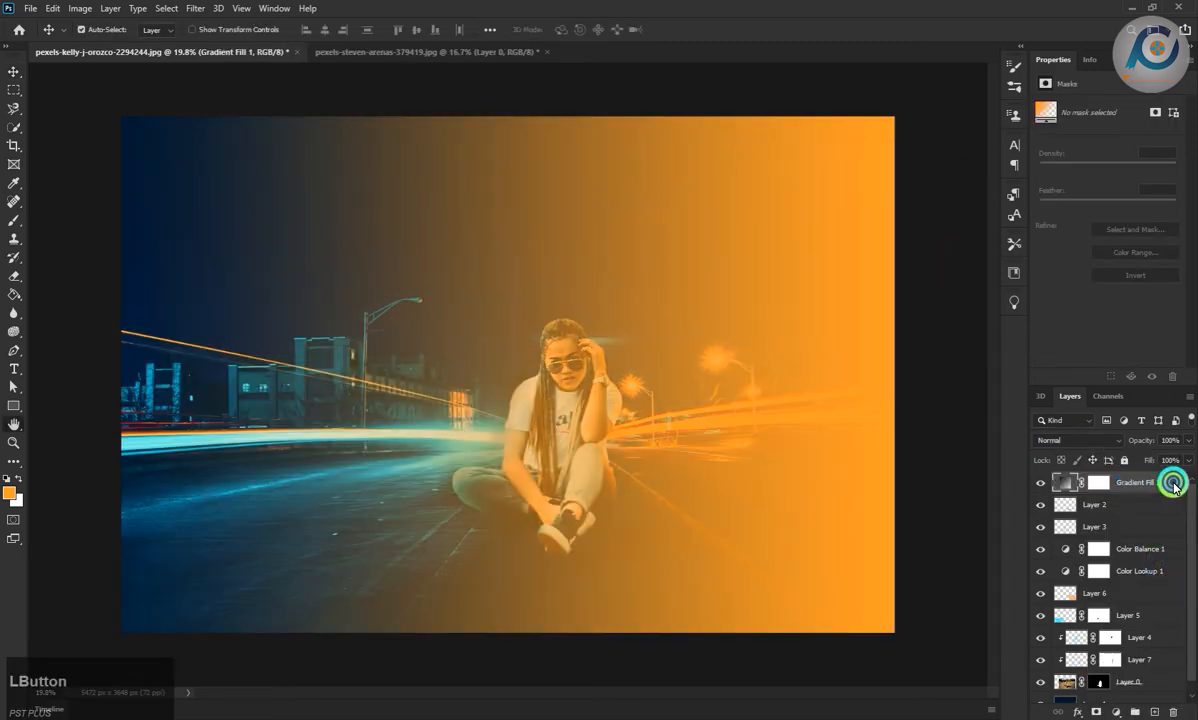
{"action": "double_click", "coordinate": [1174, 486]}
{"action": "left_click", "coordinate": [1136, 111]}
{"action": "double_click", "coordinate": [1067, 483]}
{"action": "left_click", "coordinate": [814, 184]}
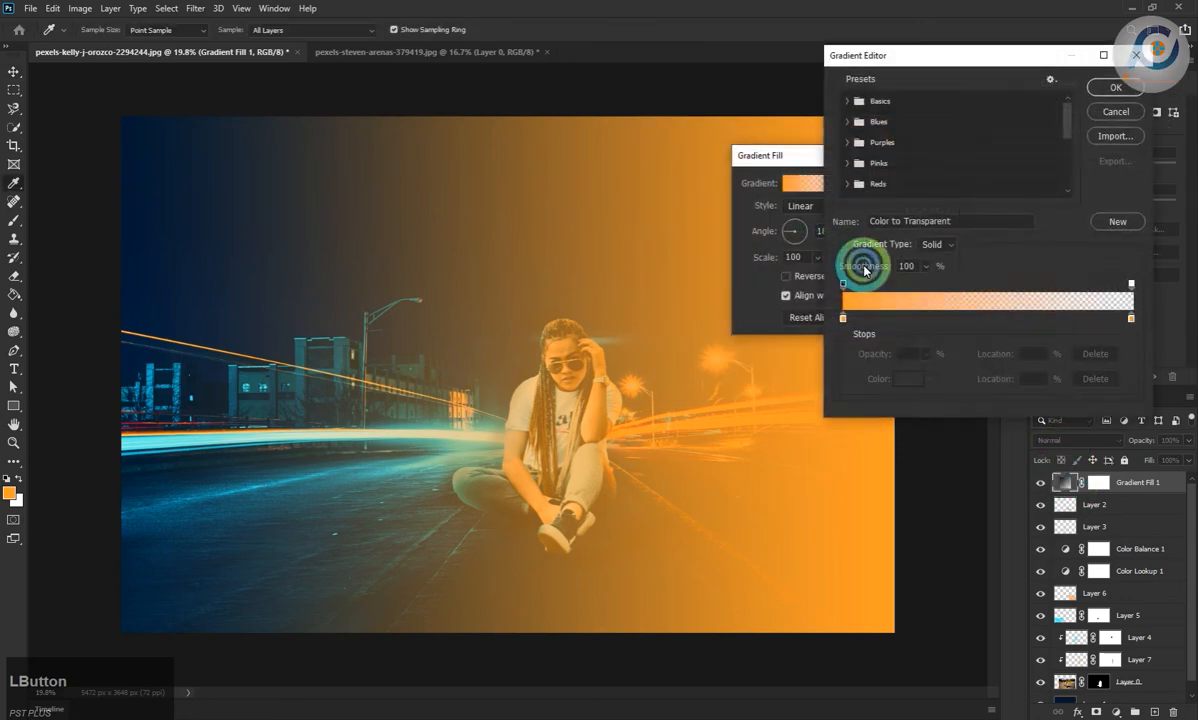
{"action": "left_click_drag", "start_coordinate": [857, 320], "coordinate": [1100, 313]}
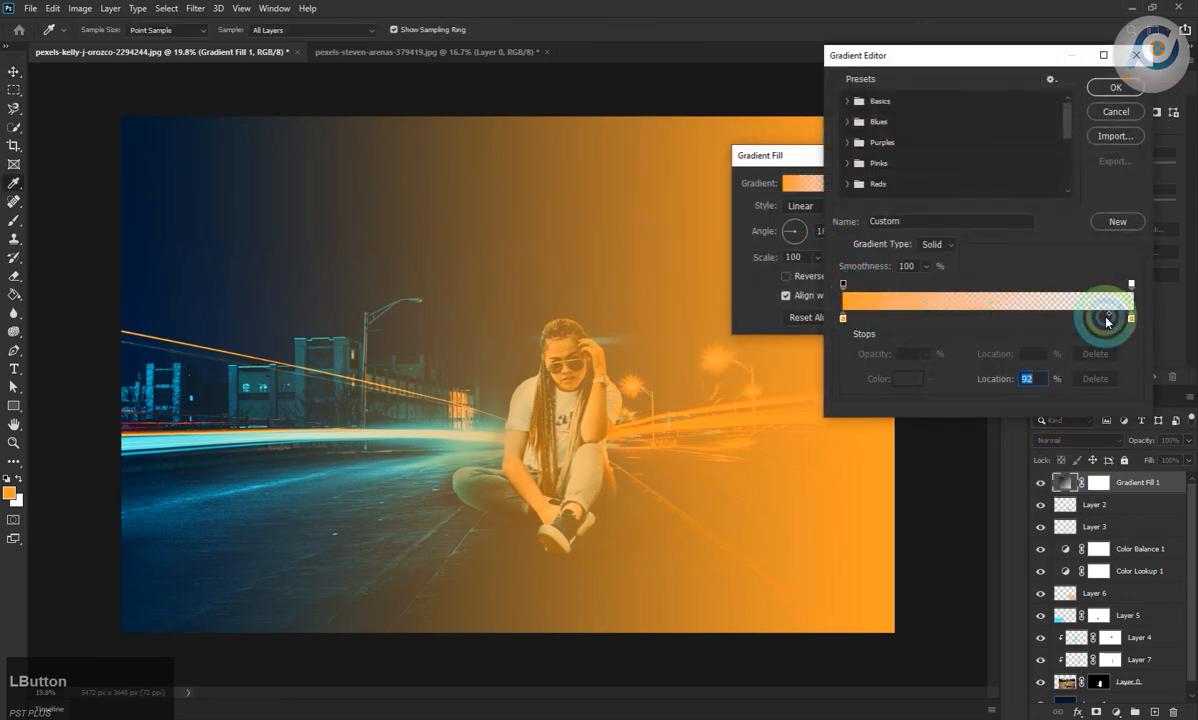
{"action": "left_click", "coordinate": [1116, 88]}
{"action": "left_click", "coordinate": [923, 183]}
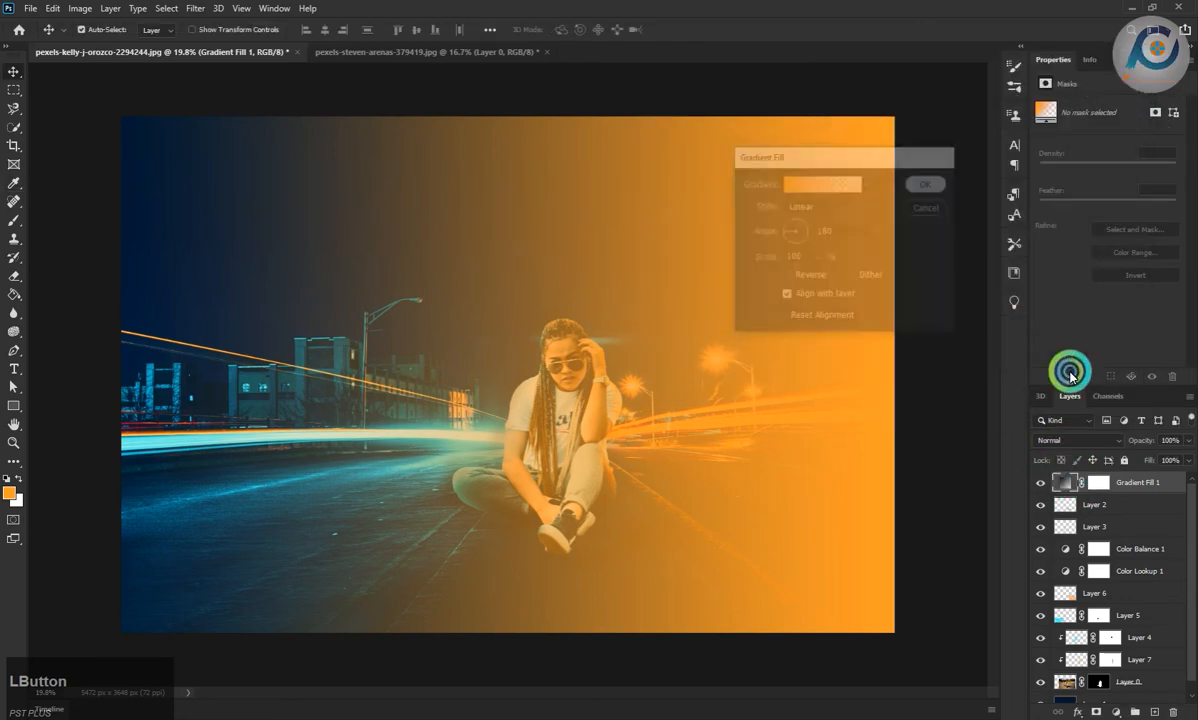
{"action": "left_click_drag", "start_coordinate": [1158, 459], "coordinate": [1148, 459]}
{"action": "left_click", "coordinate": [558, 388]}
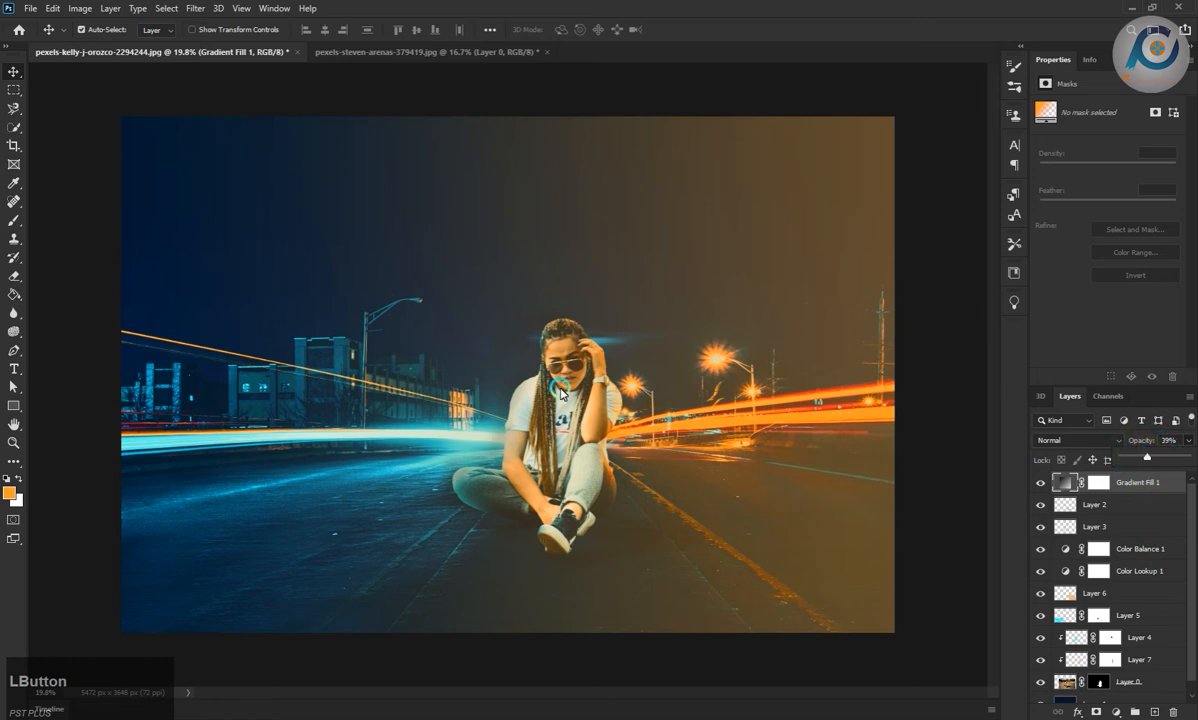
- Paint black on Gradient Fill 1's mask with a 1400 px soft brush at 29% opacity to fade the orange around the woman
{"action": "left_click", "coordinate": [17, 221]}
{"action": "key", "text": "d"}
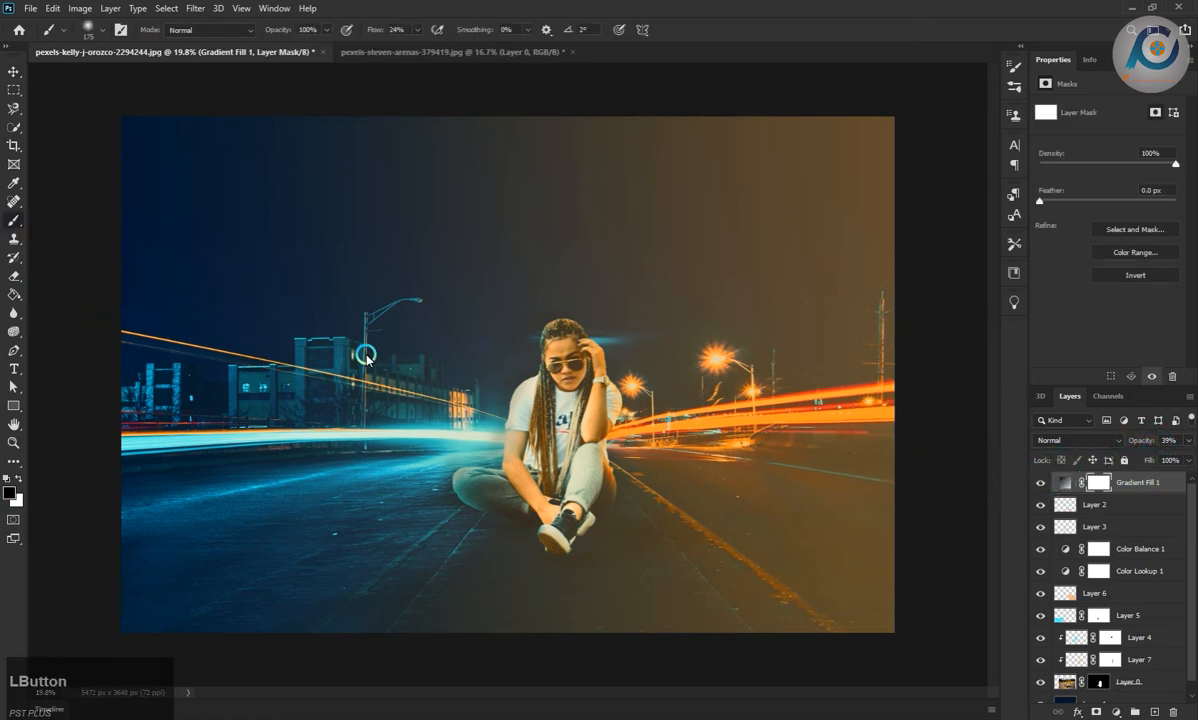
{"action": "mouse_move", "coordinate": [577, 323]}
{"action": "left_mouse_down"}
{"action": "mouse_move", "coordinate": [476, 396]}
{"action": "mouse_move", "coordinate": [479, 115]}
{"action": "mouse_move", "coordinate": [380, 240]}
{"action": "left_mouse_up"}
{"action": "key", "text": "ctrl+z"}
{"action": "left_click_drag", "start_coordinate": [328, 31], "coordinate": [287, 45]}
{"action": "left_click", "coordinate": [583, 192]}
{"action": "left_click_drag", "start_coordinate": [558, 319], "coordinate": [444, 202]}
{"action": "key", "text": "ctrl+z"}
{"action": "left_click_drag", "start_coordinate": [328, 31], "coordinate": [319, 43]}
{"action": "left_click", "coordinate": [561, 130]}
{"action": "left_click_drag", "start_coordinate": [622, 127], "coordinate": [390, 714]}
{"action": "mouse_move", "coordinate": [525, 425]}
{"action": "left_mouse_down"}
{"action": "mouse_move", "coordinate": [608, 267]}
{"action": "mouse_move", "coordinate": [747, 290]}
{"action": "mouse_move", "coordinate": [685, 415]}
{"action": "left_mouse_up"}
{"action": "mouse_move", "coordinate": [518, 380]}
{"action": "left_mouse_down"}
{"action": "mouse_move", "coordinate": [469, 576]}
{"action": "mouse_move", "coordinate": [666, 159]}
{"action": "mouse_move", "coordinate": [515, 247]}
{"action": "mouse_move", "coordinate": [420, 264]}
{"action": "mouse_move", "coordinate": [447, 168]}
{"action": "mouse_move", "coordinate": [1154, 503]}
{"action": "left_mouse_up"}
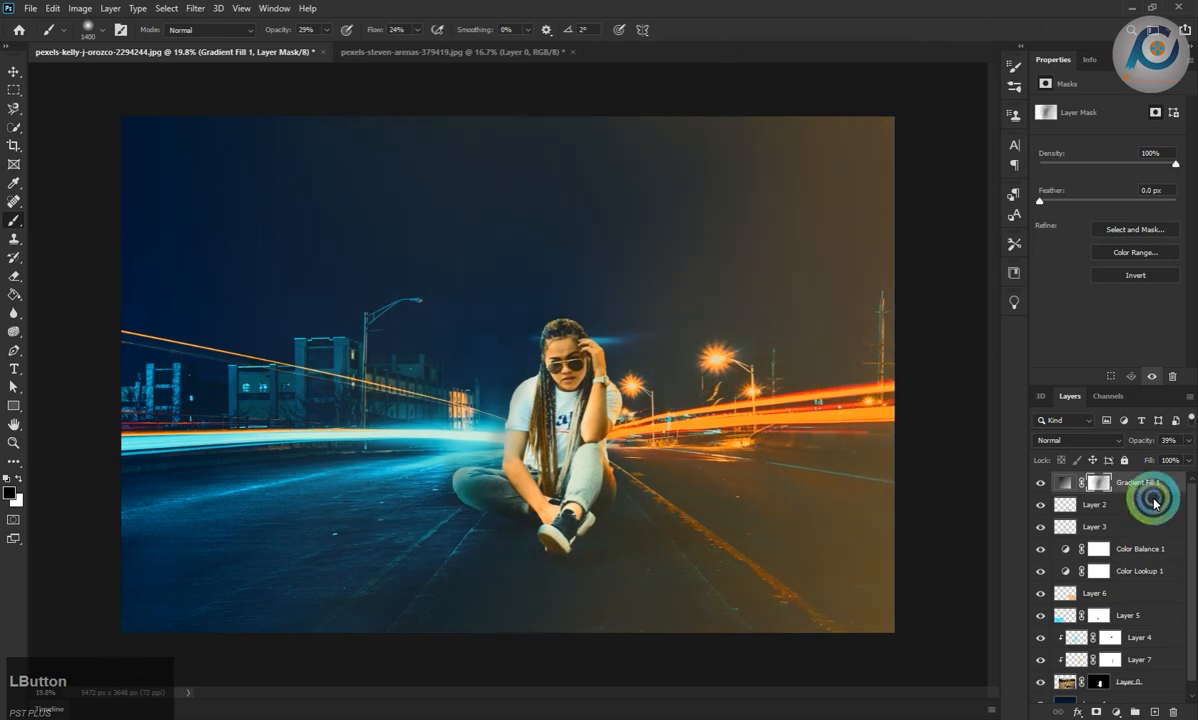
- Add a second linear Gradient Fill layer above Gradient Fill 1 with a 0° angle and 100% scale
{"action": "left_click", "coordinate": [14, 70]}
{"action": "left_click", "coordinate": [1155, 712]}
{"action": "left_click", "coordinate": [1116, 712]}
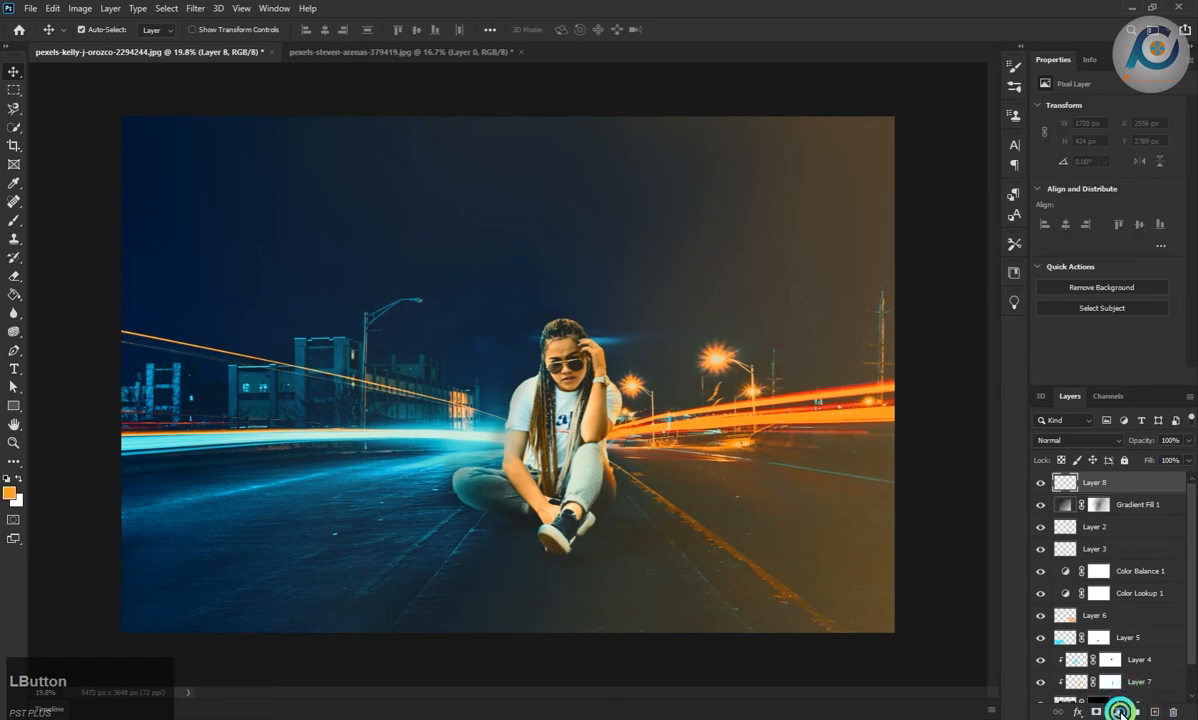
{"action": "left_click", "coordinate": [1111, 473]}
{"action": "left_click", "coordinate": [797, 231]}
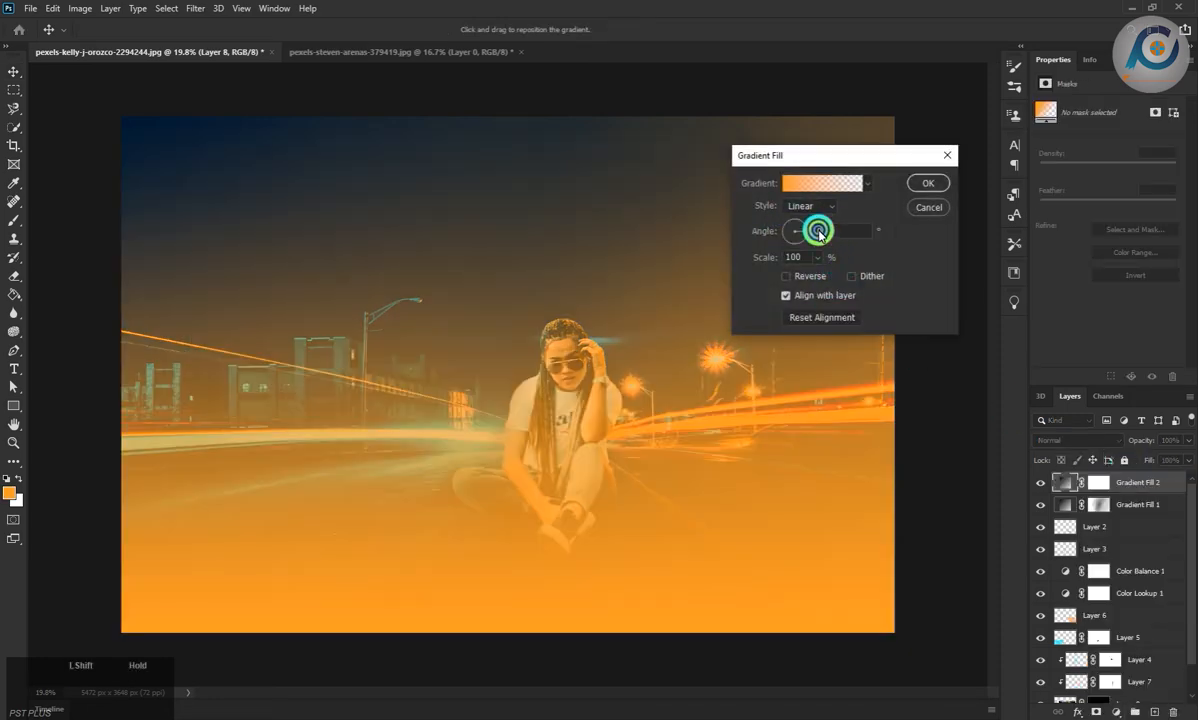
- Recolor the opaque orange stop of the second gradient fill to bright cyan and apply the gradient
{"action": "left_click", "coordinate": [822, 187]}
{"action": "left_click", "coordinate": [843, 318]}
{"action": "left_click", "coordinate": [907, 377]}
{"action": "left_click", "coordinate": [909, 380]}
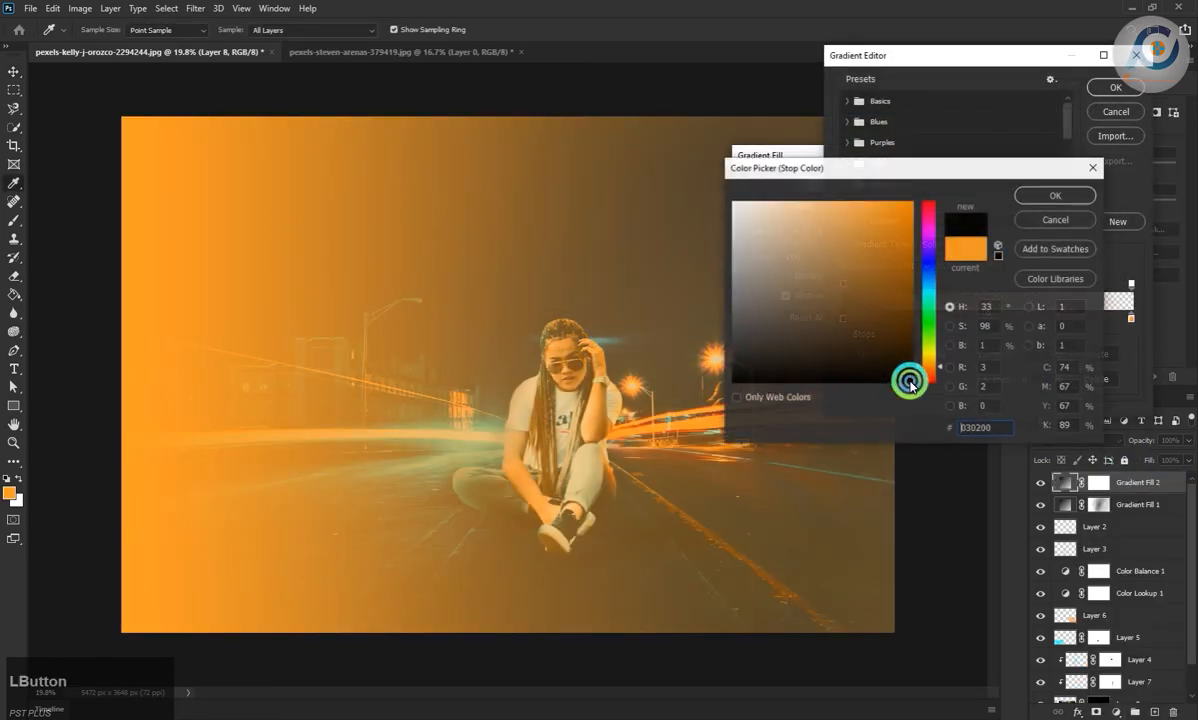
{"action": "left_click", "coordinate": [928, 283]}
{"action": "left_click", "coordinate": [914, 201]}
{"action": "left_click", "coordinate": [930, 292]}
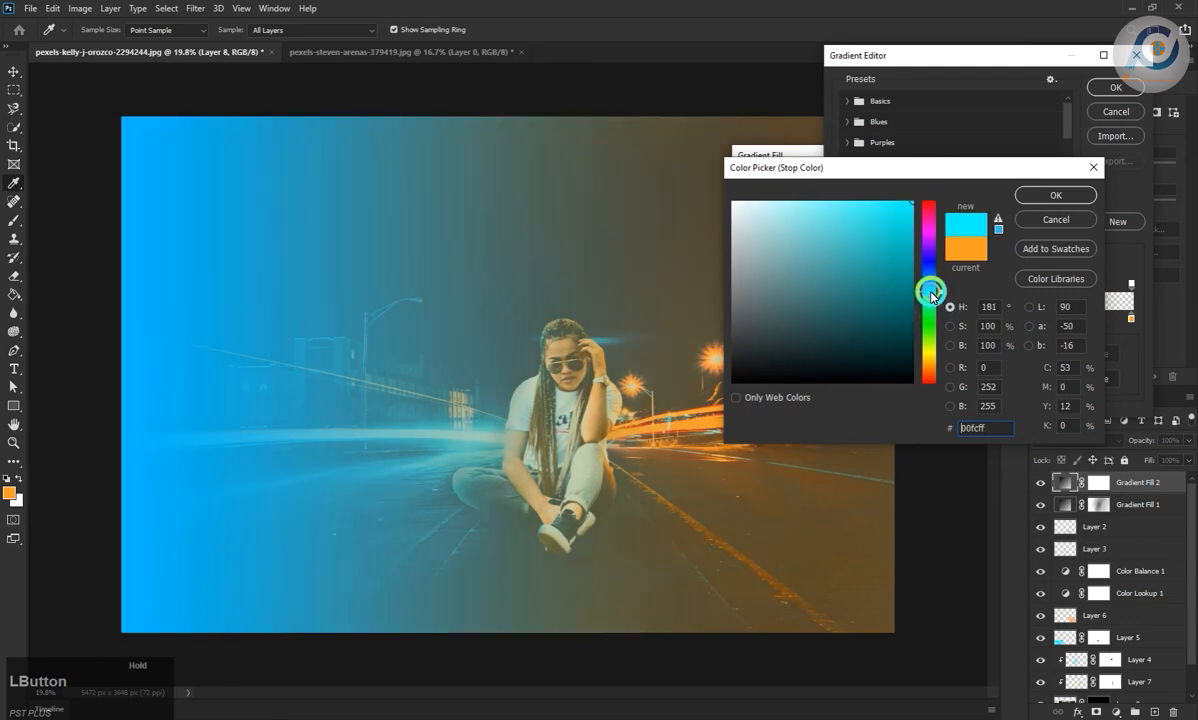
{"action": "left_click", "coordinate": [1059, 194]}
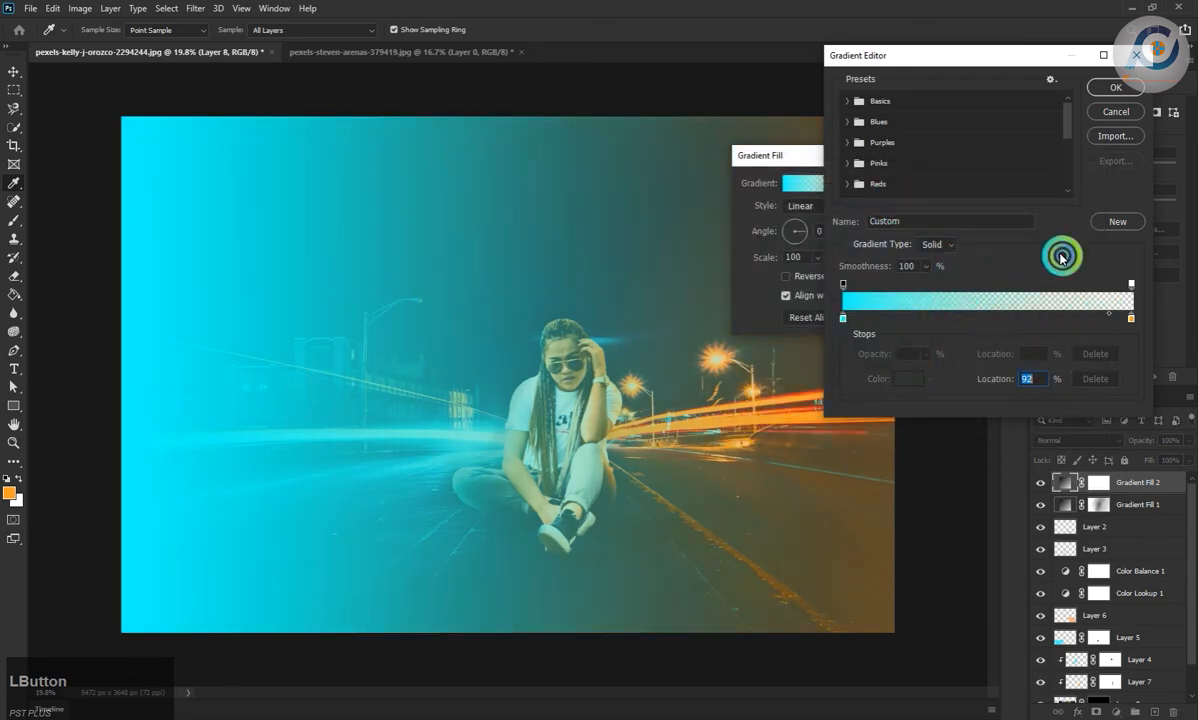
{"action": "left_click", "coordinate": [1103, 93]}
{"action": "left_click", "coordinate": [928, 183]}
- Lower Gradient Fill 2's opacity to 18% and paint black on its mask to fade the cyan around the woman
{"action": "left_click_drag", "start_coordinate": [1188, 440], "coordinate": [1136, 460]}
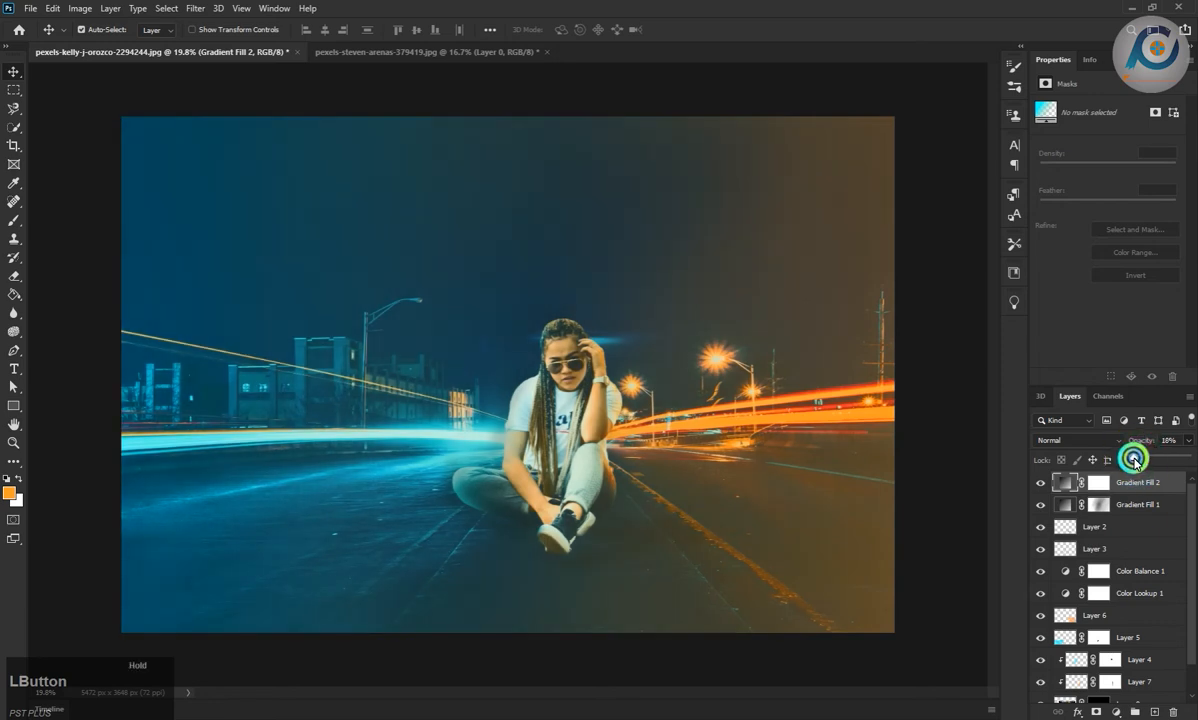
{"action": "left_click", "coordinate": [16, 70]}
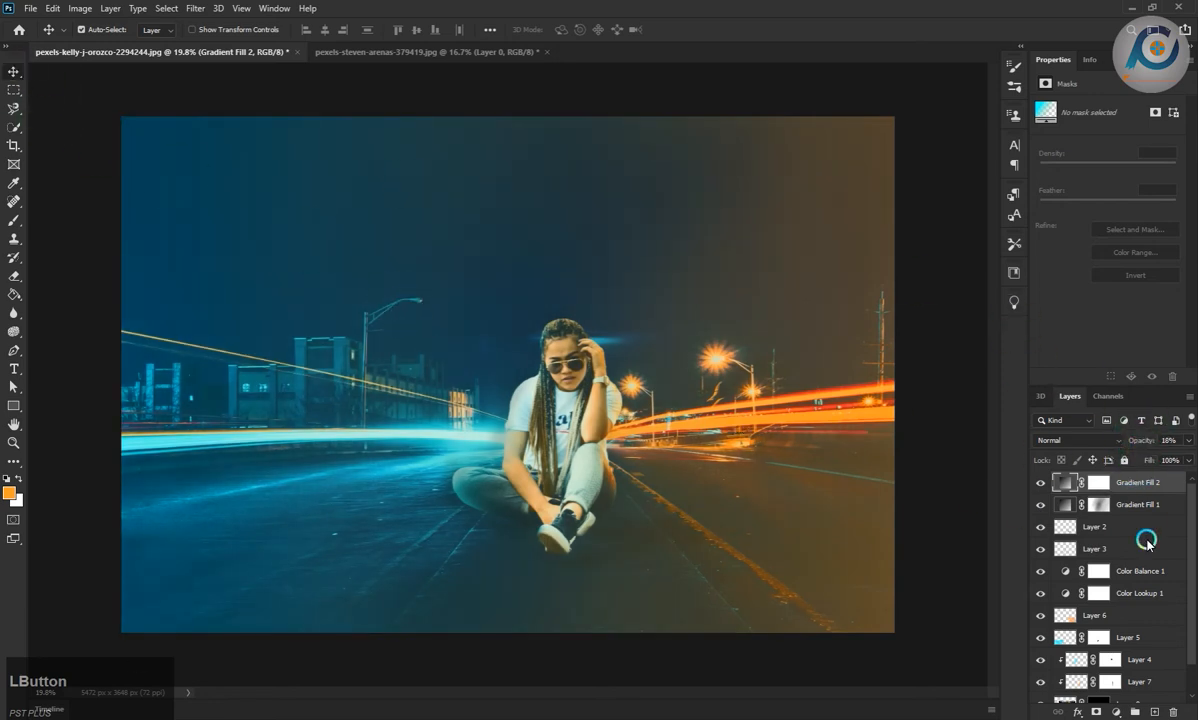
{"action": "left_click", "coordinate": [1098, 482]}
{"action": "left_click", "coordinate": [14, 220]}
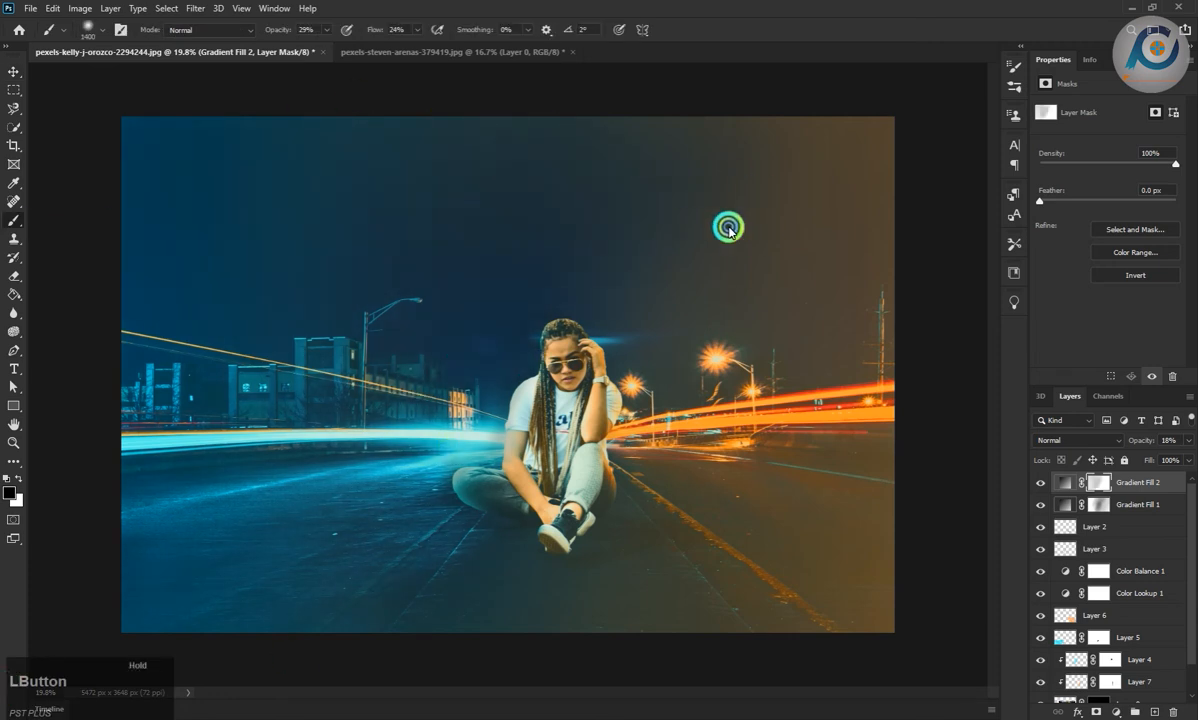
{"action": "mouse_move", "coordinate": [425, 410]}
{"action": "left_mouse_down"}
{"action": "mouse_move", "coordinate": [350, 235]}
{"action": "mouse_move", "coordinate": [557, 391]}
{"action": "left_mouse_up"}
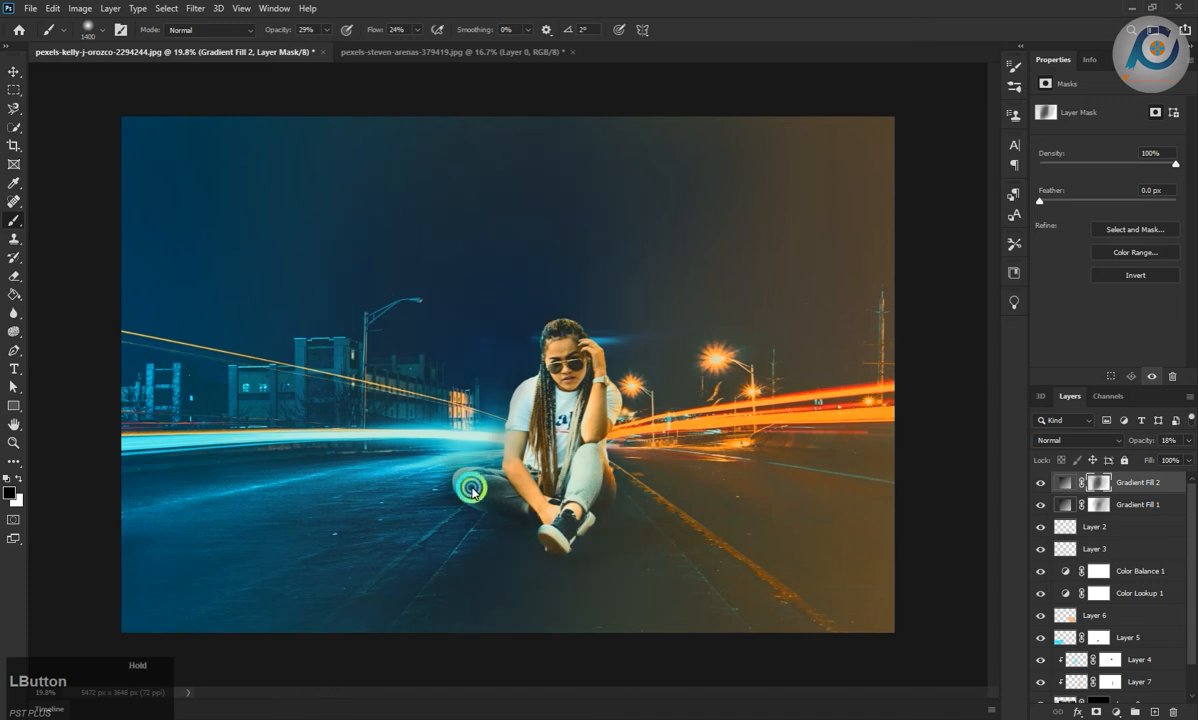
- Paint black on Gradient Fill 1's mask to further reduce the orange tint across the sky and road
{"action": "left_click", "coordinate": [1090, 503]}
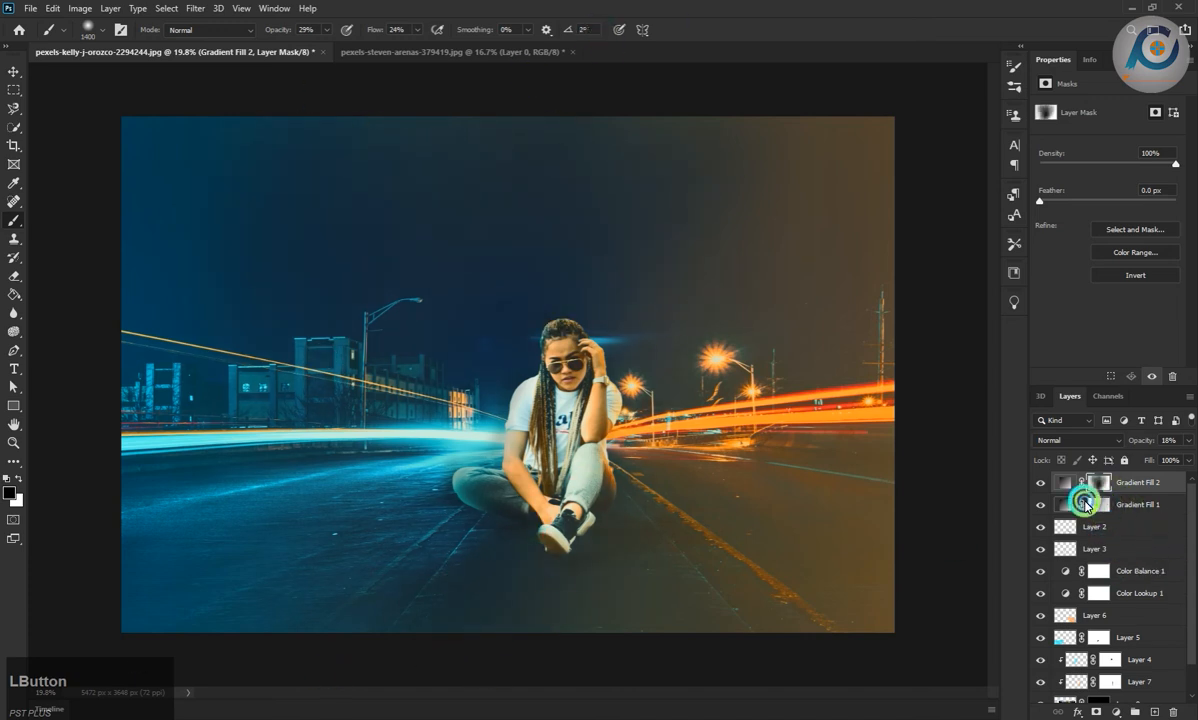
{"action": "mouse_move", "coordinate": [611, 414]}
{"action": "left_mouse_down"}
{"action": "mouse_move", "coordinate": [644, 473]}
{"action": "mouse_move", "coordinate": [898, 200]}
{"action": "left_mouse_up"}
{"action": "left_click_drag", "start_coordinate": [587, 560], "coordinate": [675, 700]}
{"action": "left_click", "coordinate": [446, 287]}
{"action": "key", "text": "ctrl+z"}
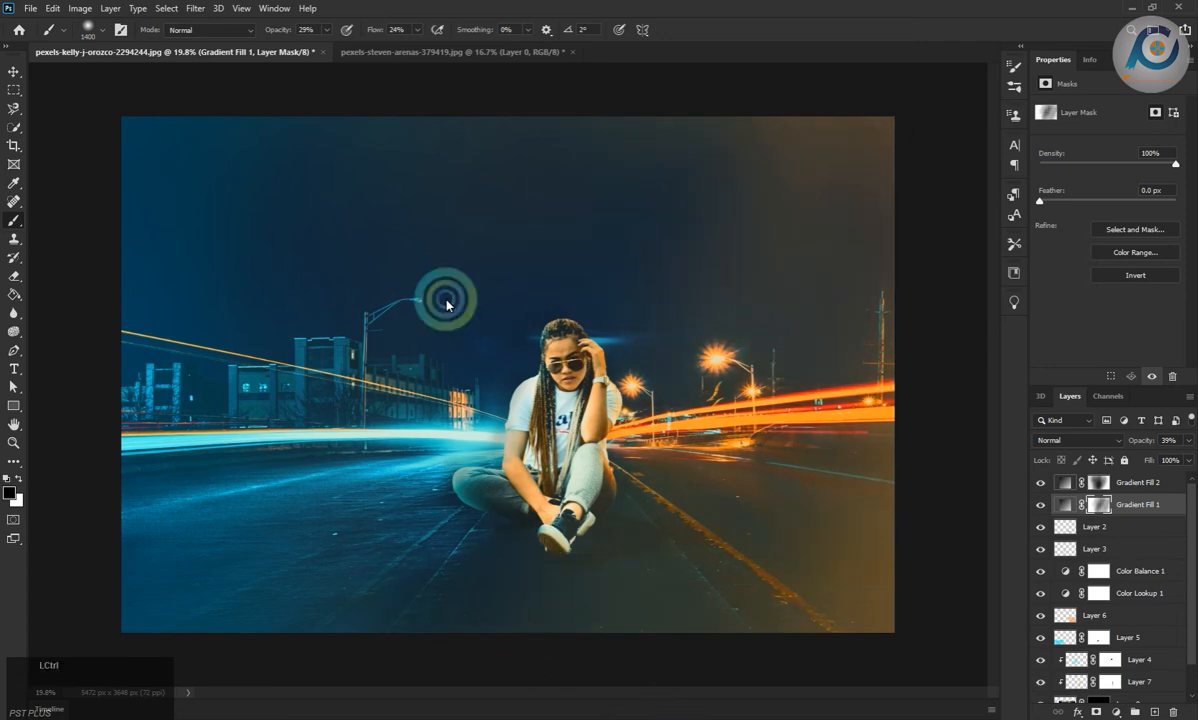
{"action": "left_click", "coordinate": [257, 246]}
{"action": "left_click", "coordinate": [13, 73]}
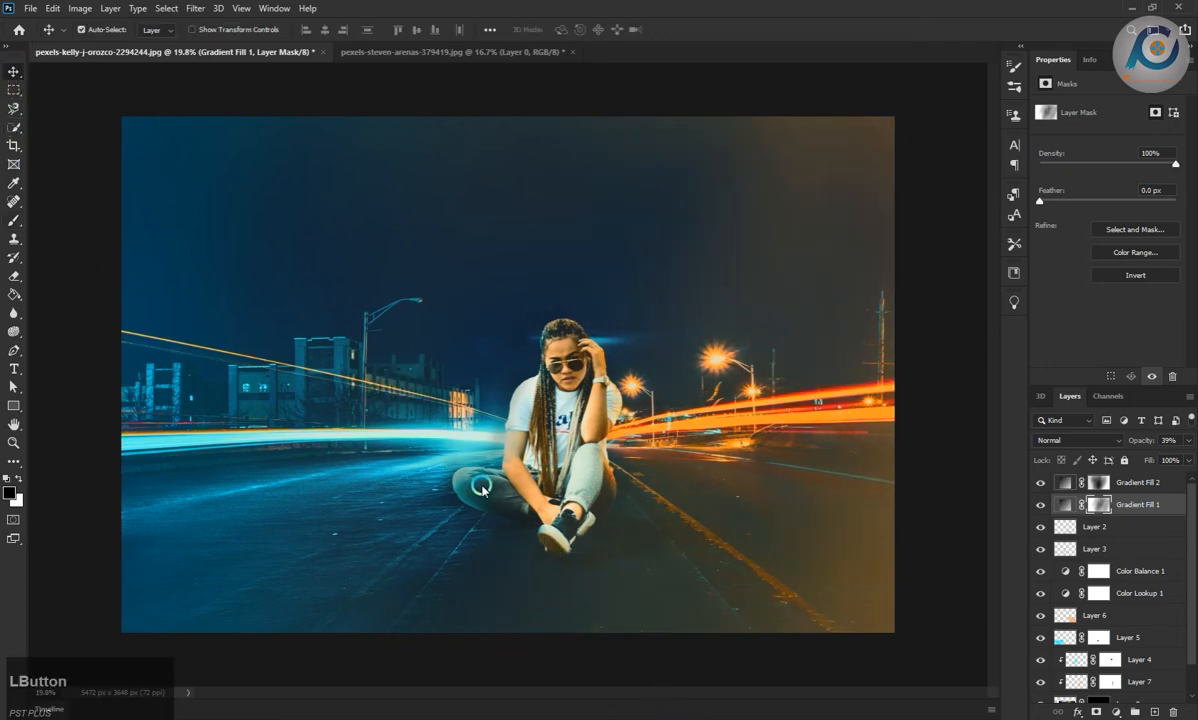
- Stamp all visible layers into a new layer above Gradient Fill 2 and open it in the Camera Raw Filter
{"action": "scroll", "coordinate": [581, 433], "scroll_direction": "down", "scroll_amount": 1}
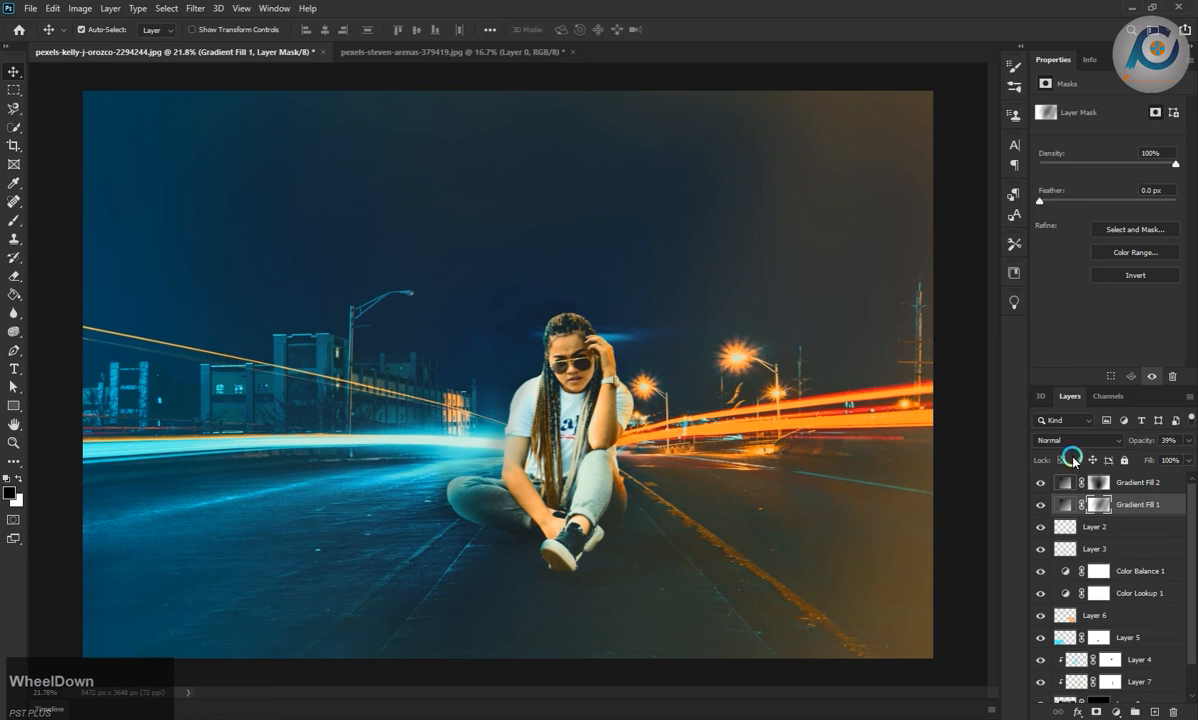
{"action": "left_click", "coordinate": [1065, 482]}
{"action": "key", "text": "ctrl+alt+shift+e"}
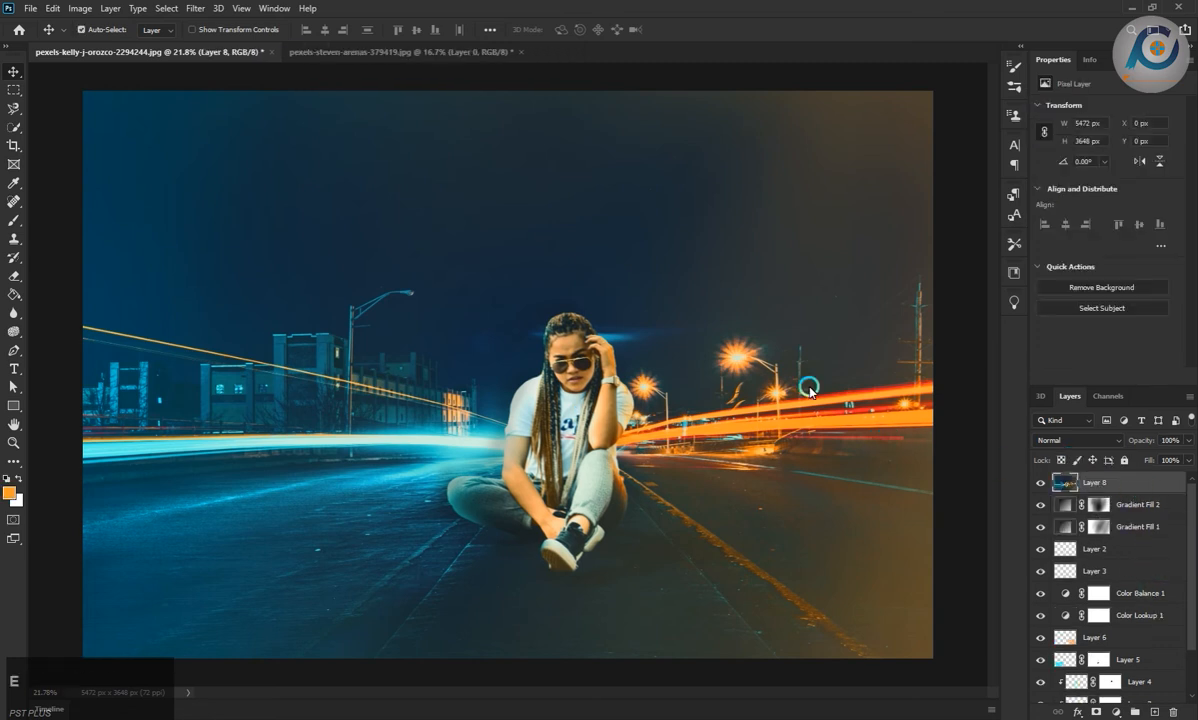
{"action": "left_click", "coordinate": [195, 8]}
{"action": "left_click", "coordinate": [240, 88]}
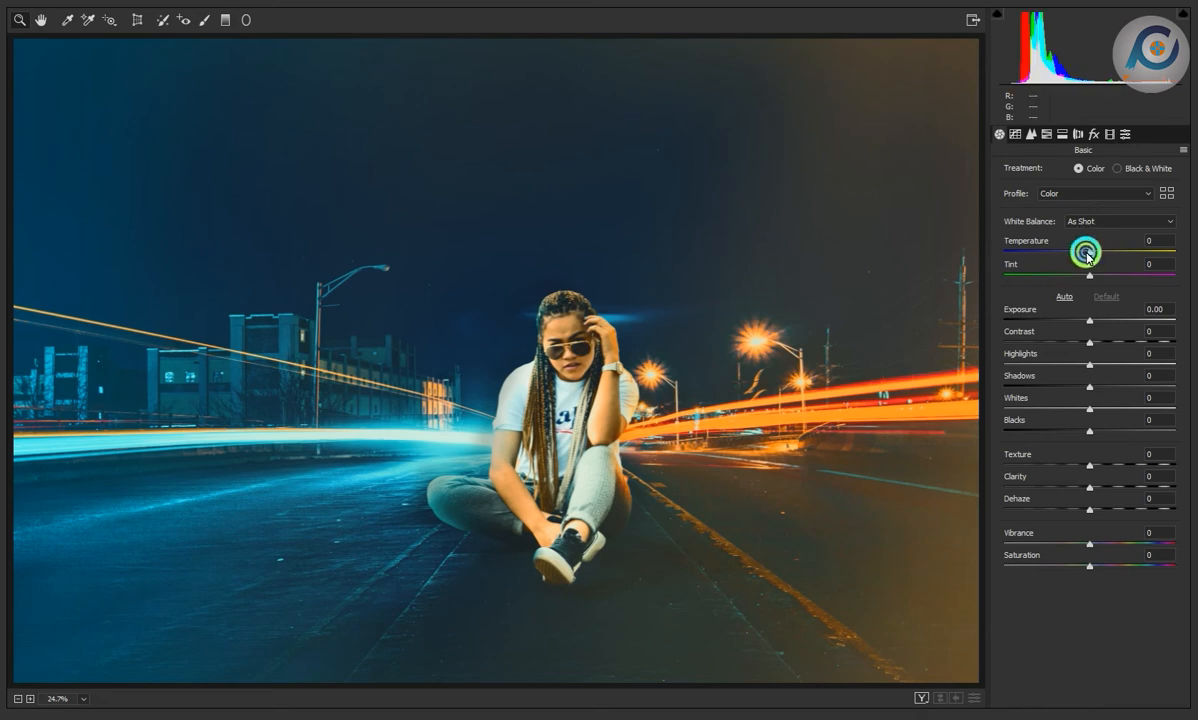
- Set the Basic adjustments to Temperature -10, Contrast +14, Shadows +5, Texture -12, Clarity +4, Dehaze +7 and Vibrance +13
{"action": "left_click_drag", "start_coordinate": [1088, 256], "coordinate": [1089, 405]}
{"action": "key", "text": "ctrl+z"}
{"action": "key", "text": "ctrl+z"}
{"action": "key", "text": "ctrl+z"}
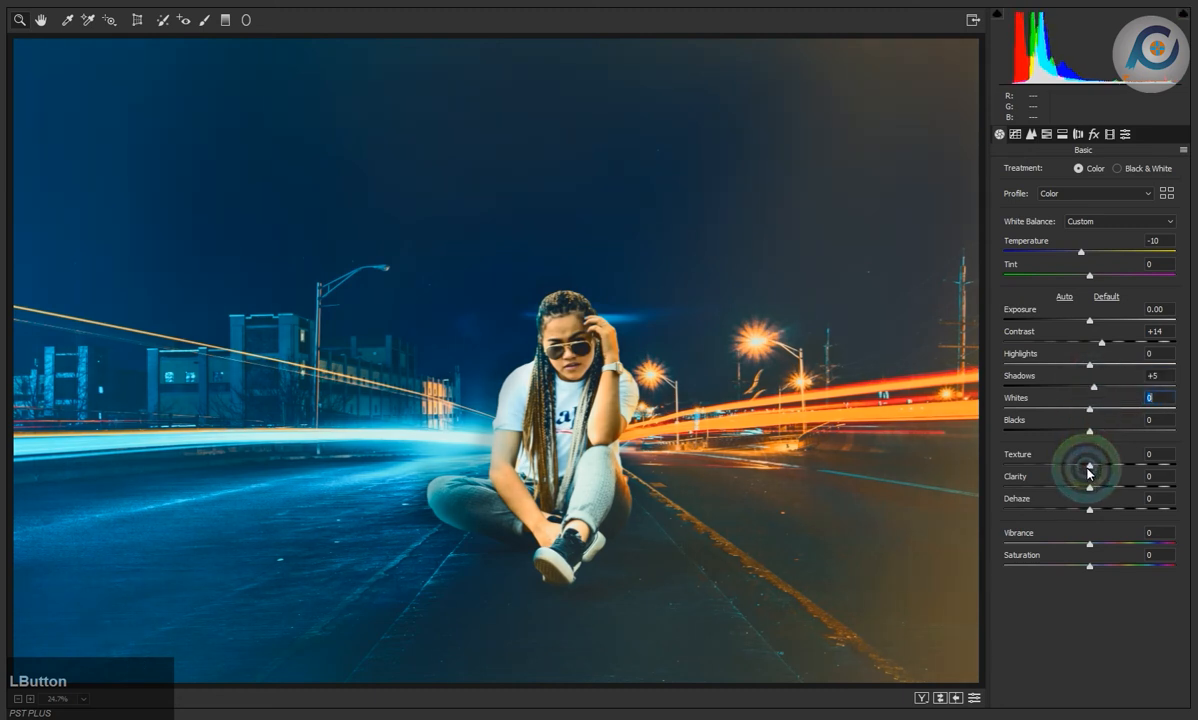
{"action": "left_click_drag", "start_coordinate": [1084, 468], "coordinate": [1099, 572]}
{"action": "key", "text": "ctrl+z"}
{"action": "left_click", "coordinate": [1018, 136]}
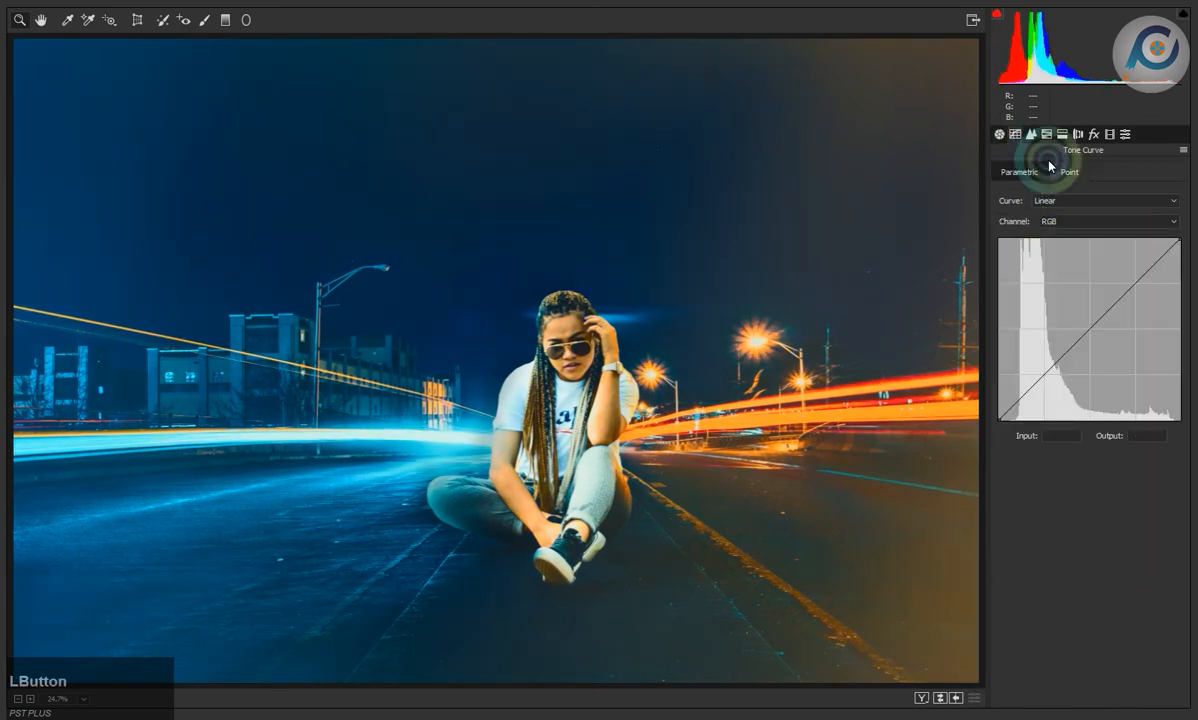
{"action": "left_click_drag", "start_coordinate": [1089, 332], "coordinate": [1186, 320]}
{"action": "key", "text": "ctrl+z"}
- Smooth the image by setting the noise reduction Luminance to 100
{"action": "left_click", "coordinate": [1031, 134]}
{"action": "left_click", "coordinate": [1047, 134]}
{"action": "left_click", "coordinate": [1031, 134]}
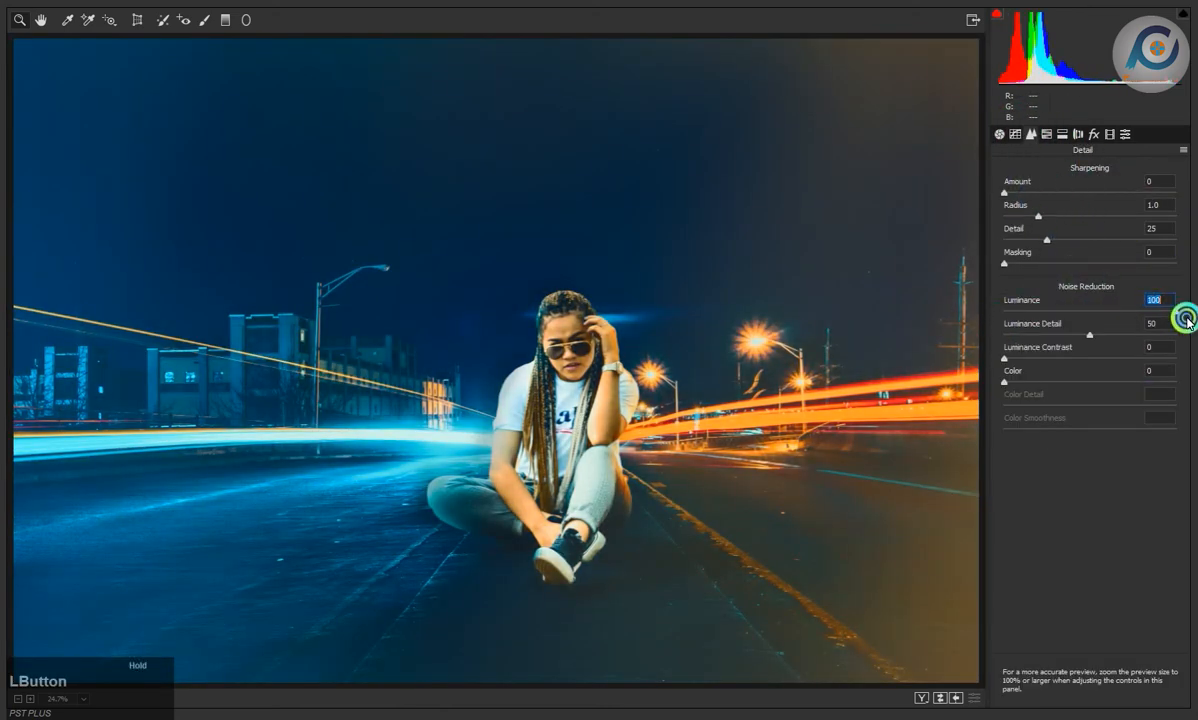
{"action": "left_click_drag", "start_coordinate": [1047, 318], "coordinate": [1005, 312]}
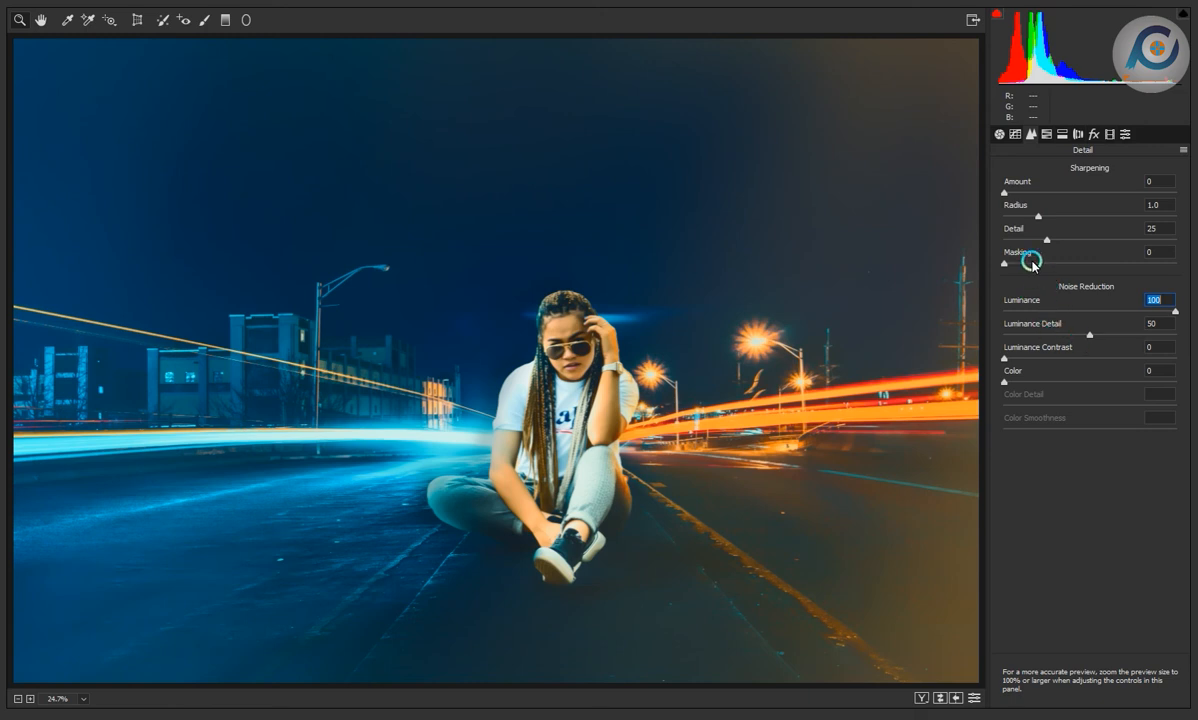
- Set the HSL saturation to +100 for Reds, +48 for Oranges and +100 for Aquas
{"action": "left_click", "coordinate": [1047, 134]}
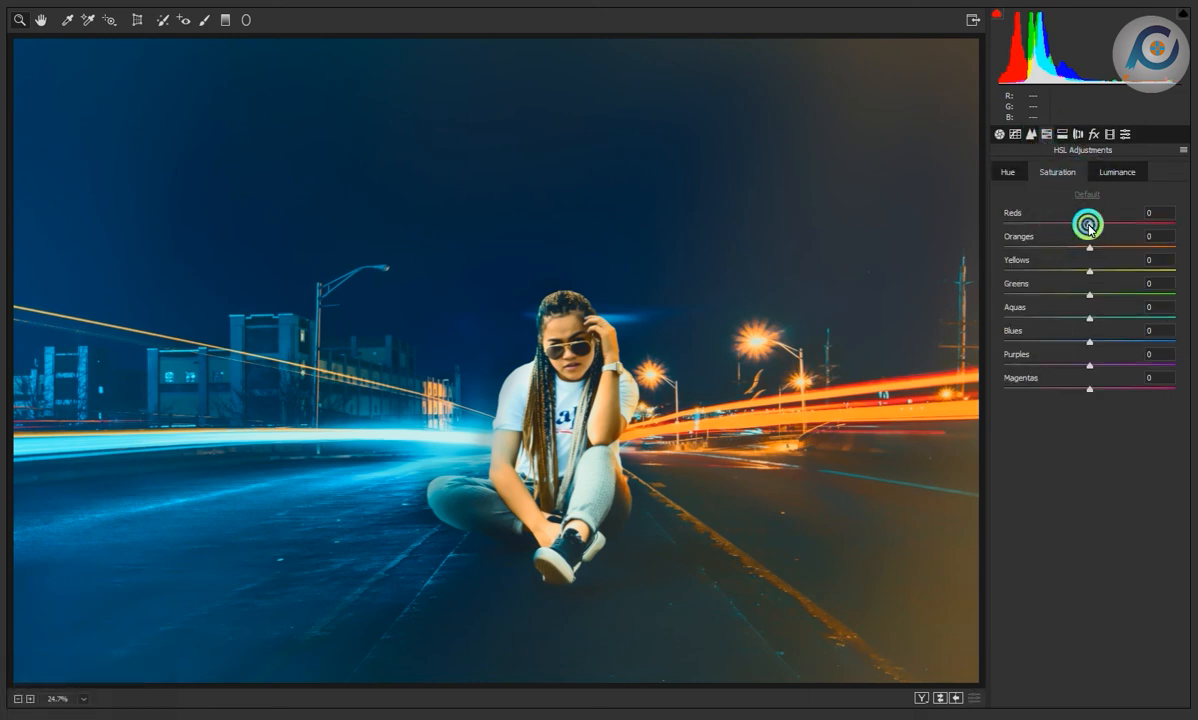
{"action": "left_click_drag", "start_coordinate": [1088, 224], "coordinate": [1150, 260]}
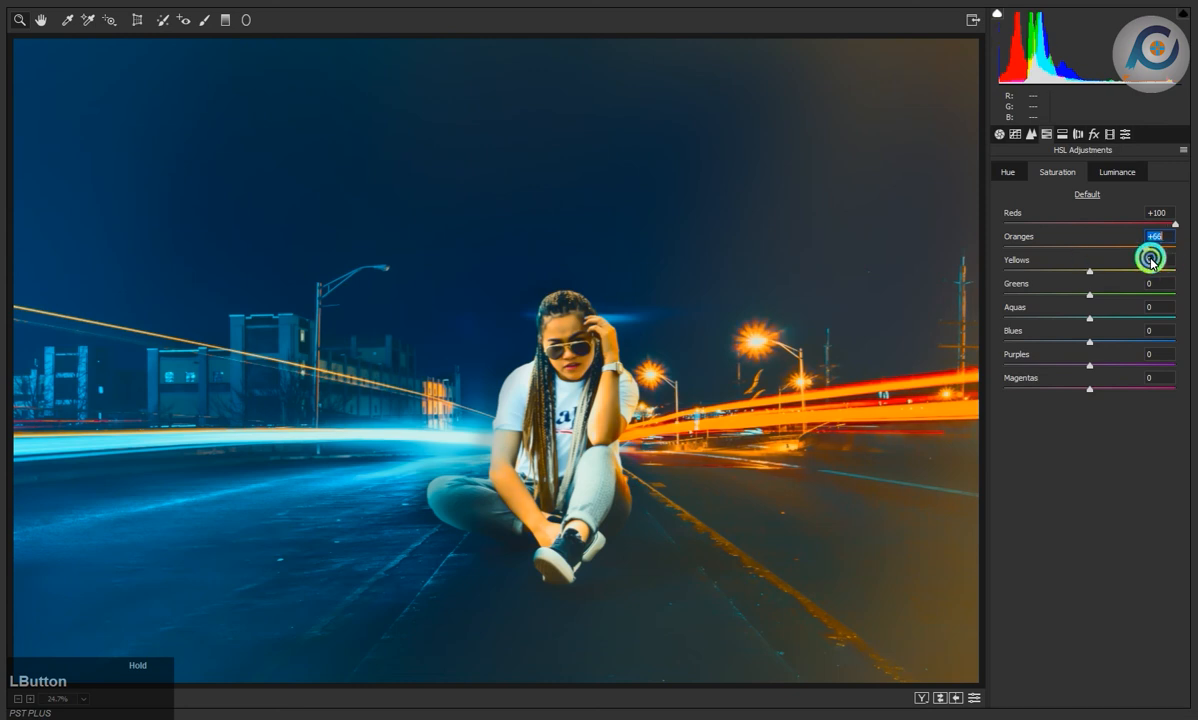
{"action": "left_click_drag", "start_coordinate": [1090, 318], "coordinate": [1192, 318]}
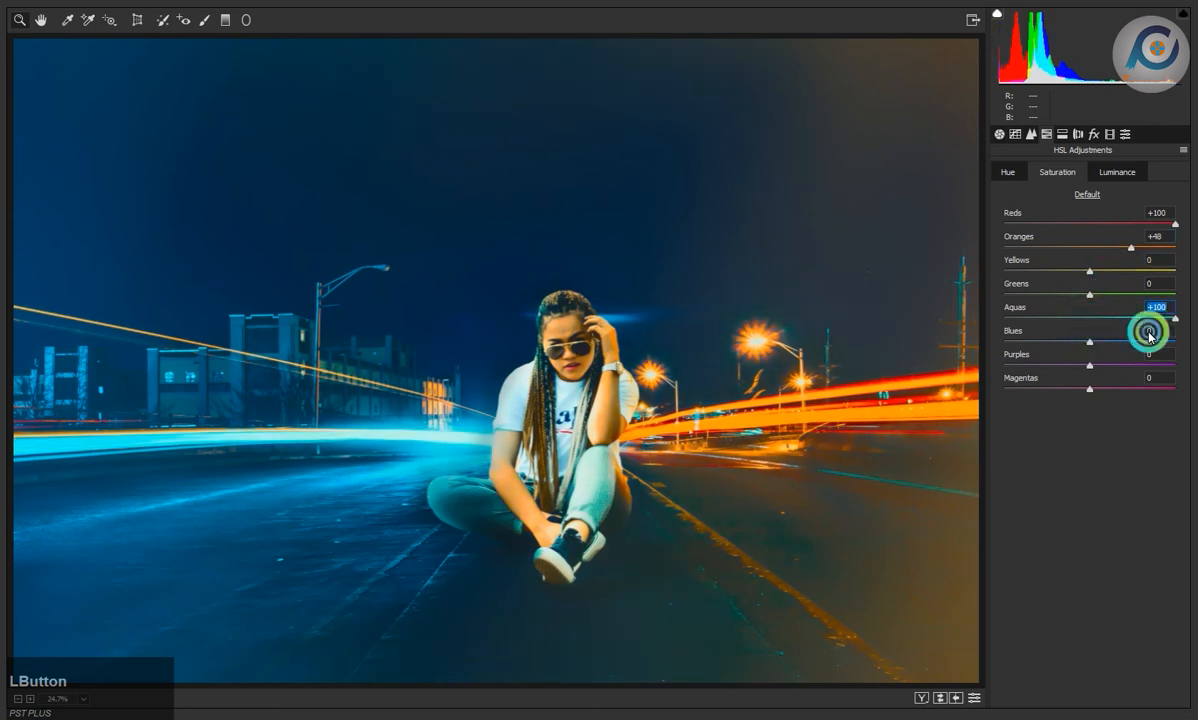
{"action": "left_click_drag", "start_coordinate": [1090, 342], "coordinate": [1169, 341]}
{"action": "key", "text": "ctrl+z"}
{"action": "left_click_drag", "start_coordinate": [1090, 366], "coordinate": [1045, 273]}
{"action": "key", "text": "ctrl+z"}
{"action": "key", "text": "ctrl+z"}
- Shift the image's blue tones toward teal with the HSL hue adjustments
{"action": "left_click", "coordinate": [1008, 173]}
{"action": "key", "text": "ctrl+z"}
{"action": "key", "text": "ctrl+z"}
{"action": "key", "text": "ctrl+z"}
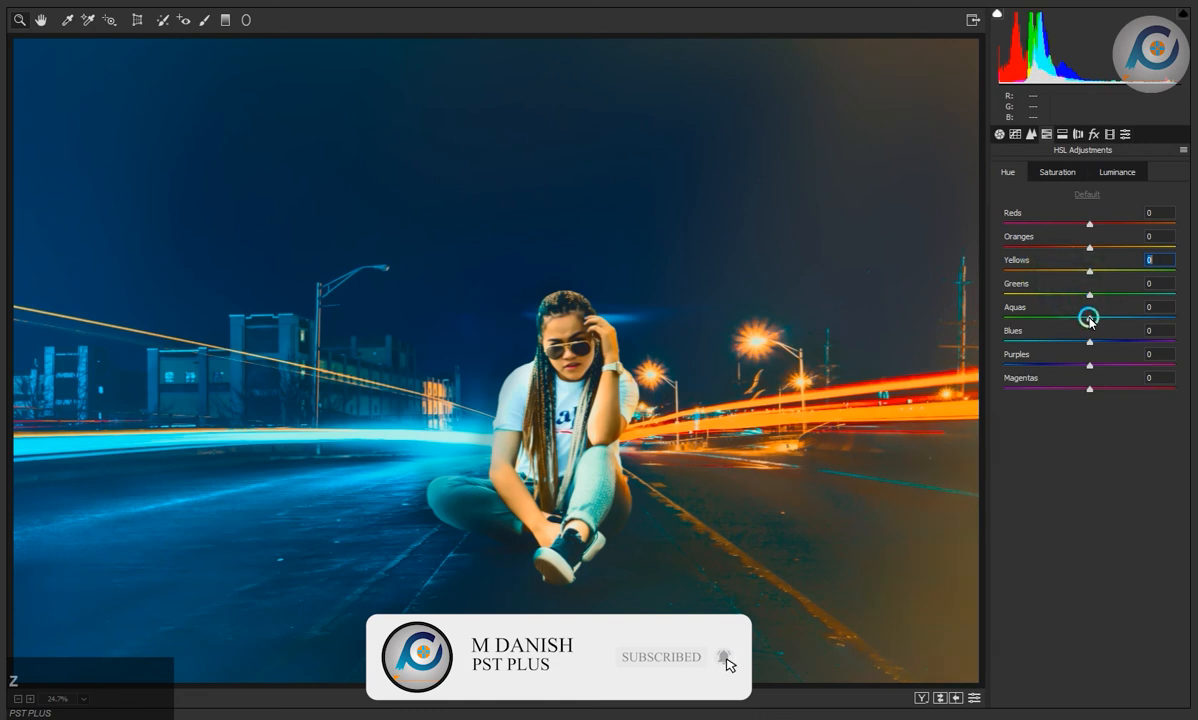
{"action": "left_click_drag", "start_coordinate": [1089, 317], "coordinate": [1141, 320]}
- Add a Highlight Priority post-crop vignette with an amount of -20 and apply the Camera Raw adjustments
{"action": "left_click_drag", "start_coordinate": [1103, 315], "coordinate": [1074, 320]}
{"action": "left_click", "coordinate": [1086, 145]}
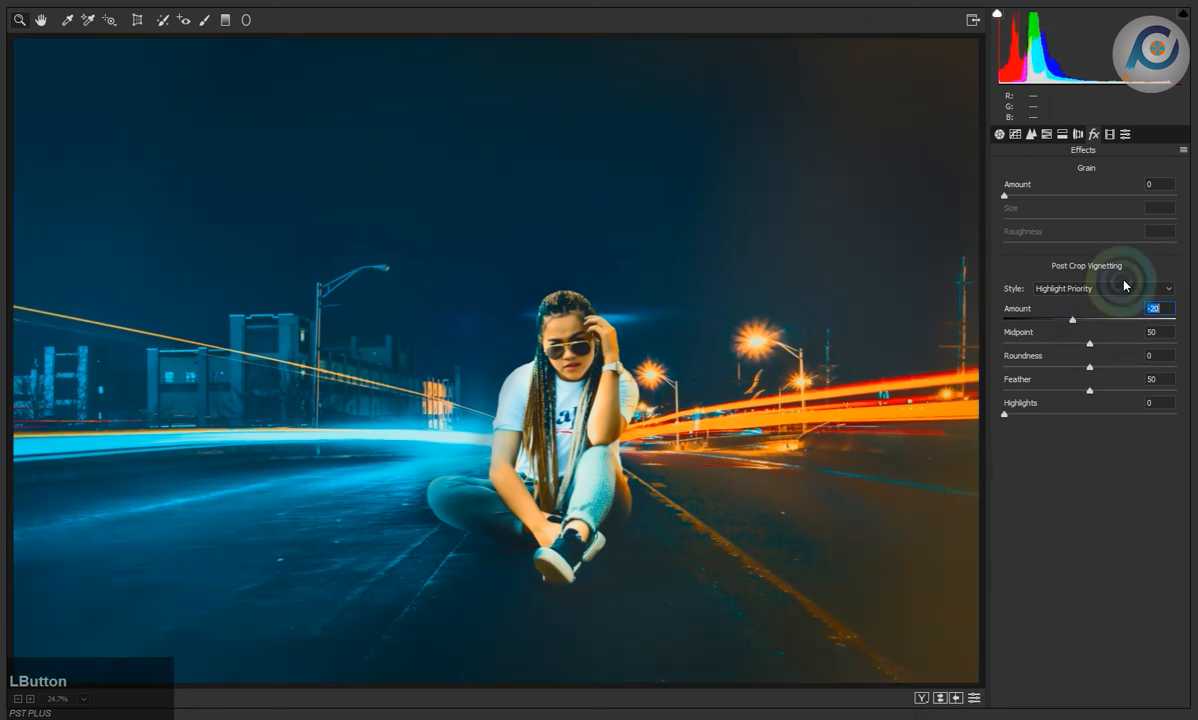
{"action": "left_click", "coordinate": [1111, 139]}
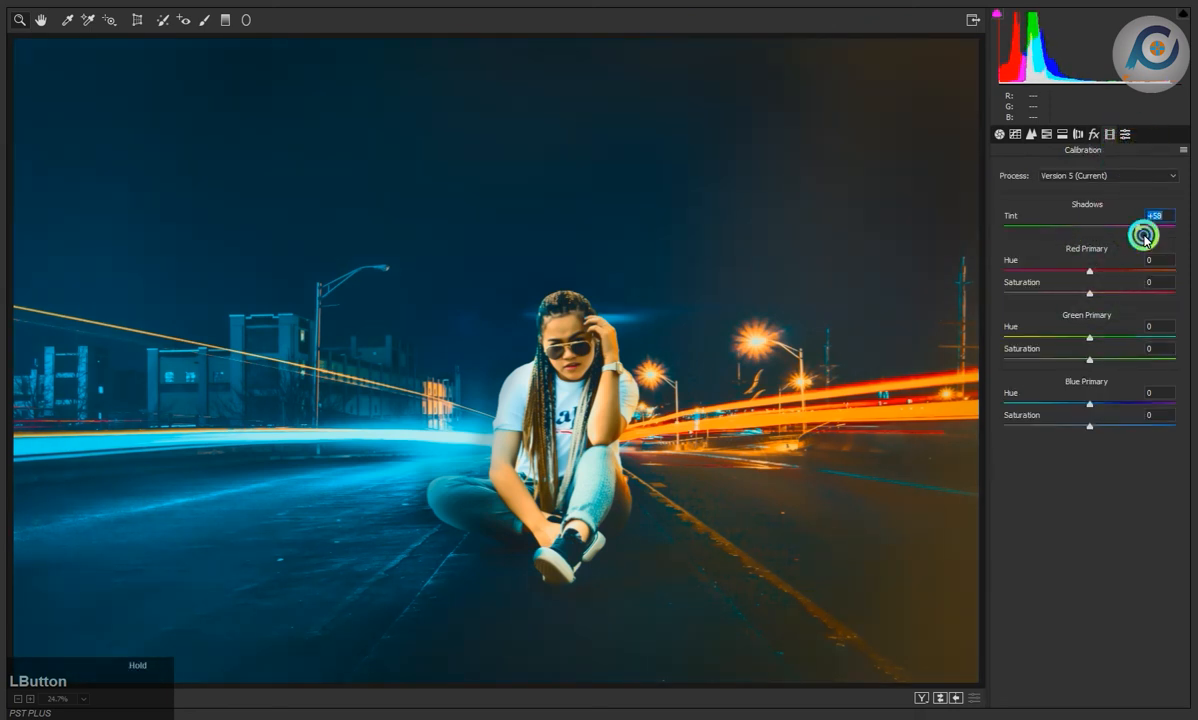
{"action": "left_click", "coordinate": [1125, 134]}
{"action": "left_click", "coordinate": [1002, 135]}
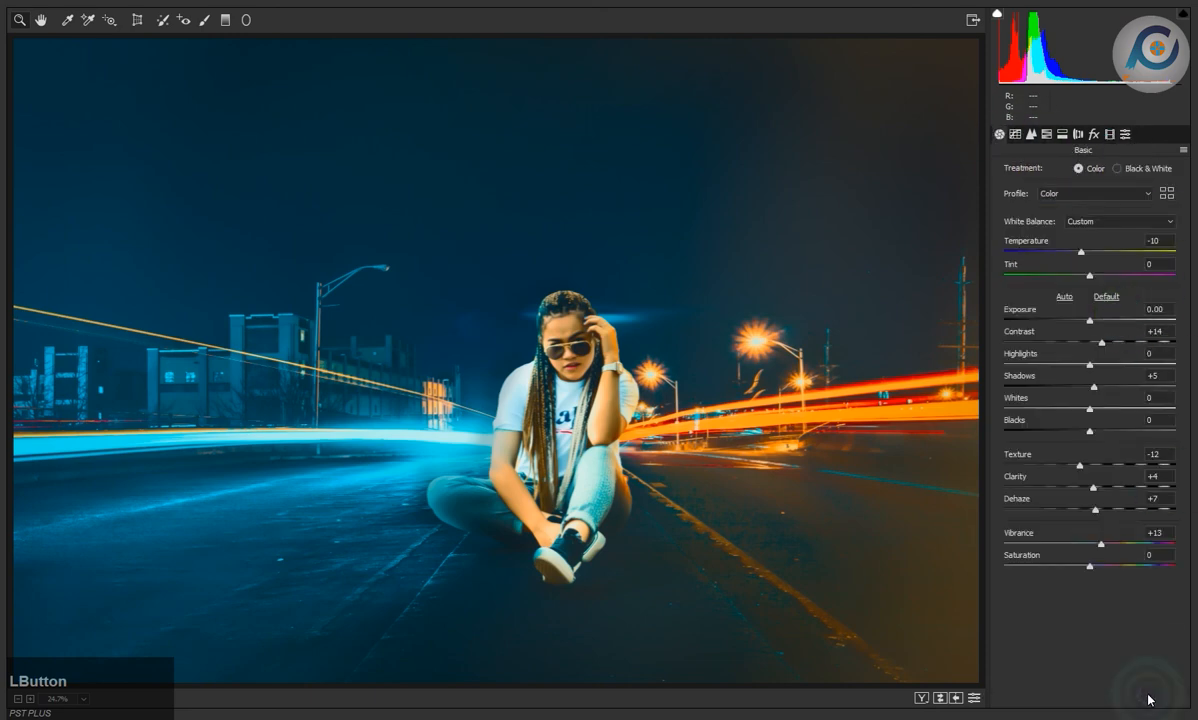
{"action": "left_click", "coordinate": [1128, 690]}
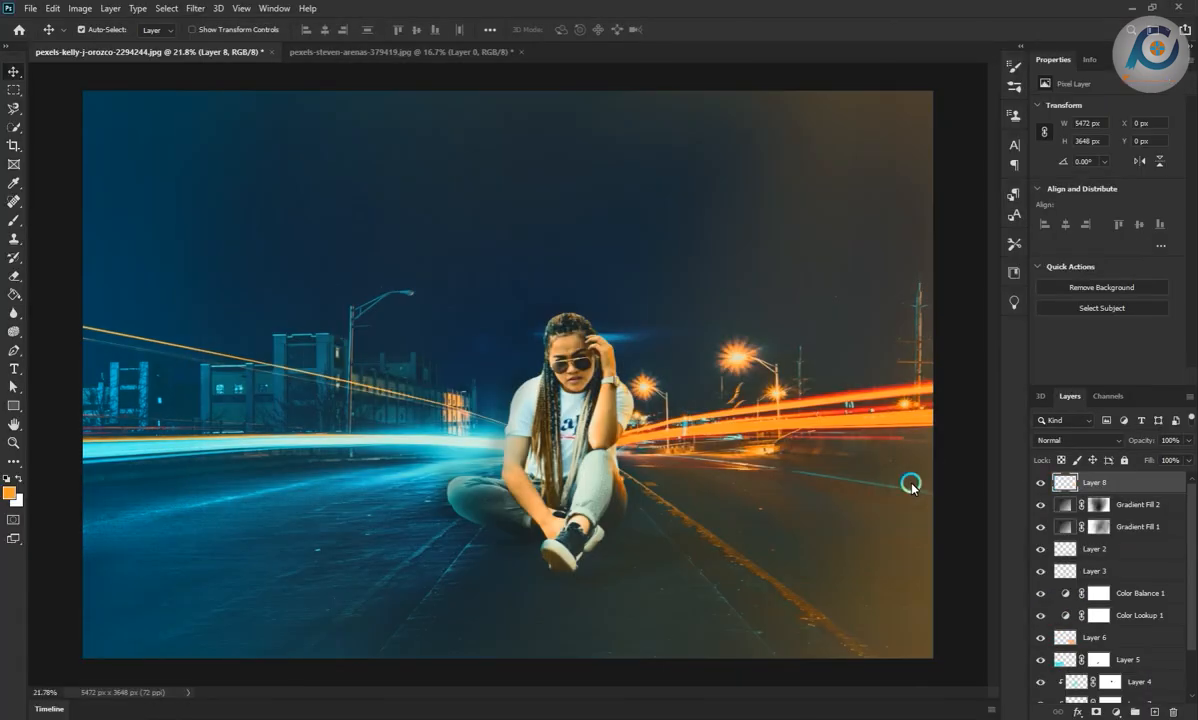
- Start a Field Blur on Layer 8 and set the pin on the woman's shirt to 0 px blur
{"action": "left_click", "coordinate": [195, 8]}
{"action": "mouse_move", "coordinate": [316, 184]}
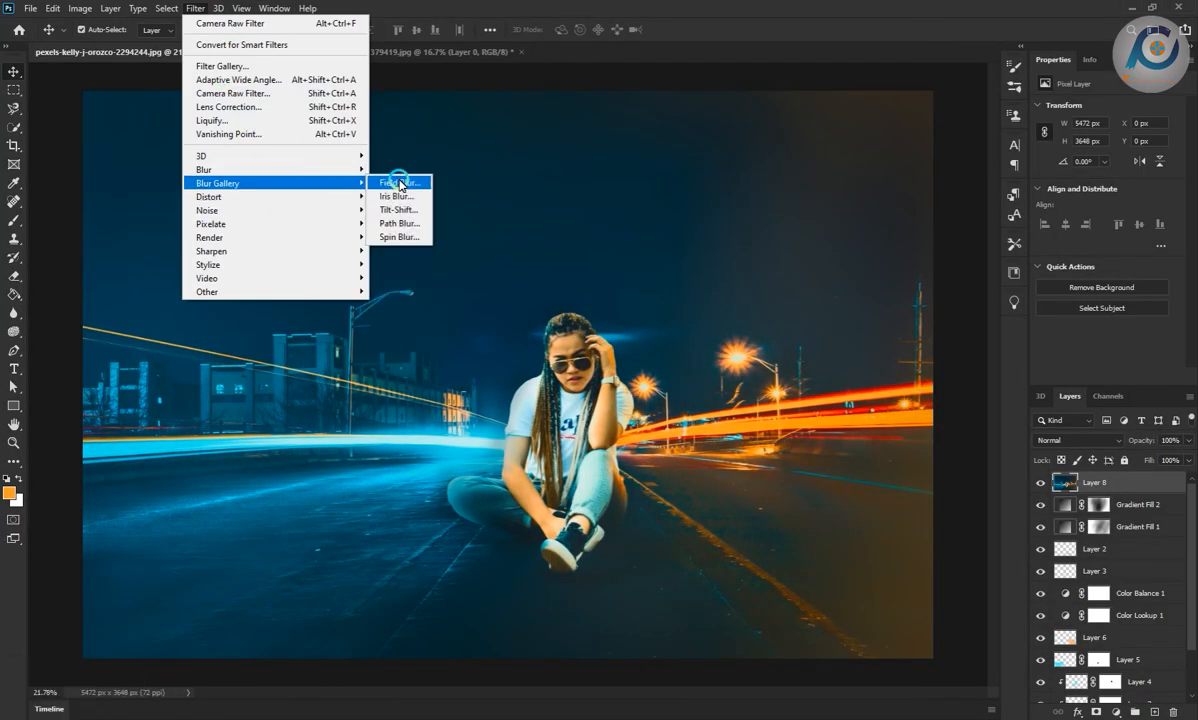
{"action": "left_click", "coordinate": [395, 183]}
{"action": "left_click_drag", "start_coordinate": [507, 386], "coordinate": [584, 421]}
{"action": "left_click_drag", "start_coordinate": [379, 338], "coordinate": [228, 238]}
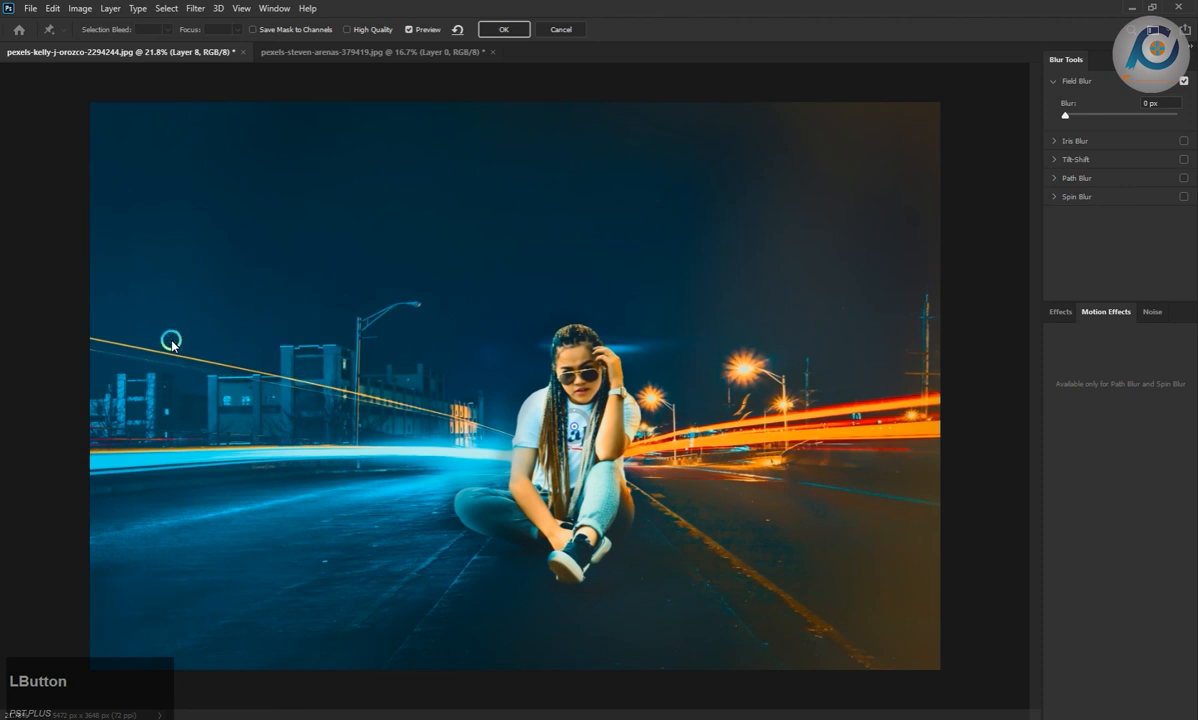
- Add Field Blur pins on the buildings and the lit building beside the woman, setting the outer pin to about 15 px
{"action": "left_click", "coordinate": [206, 394]}
{"action": "left_click_drag", "start_coordinate": [219, 406], "coordinate": [206, 417]}
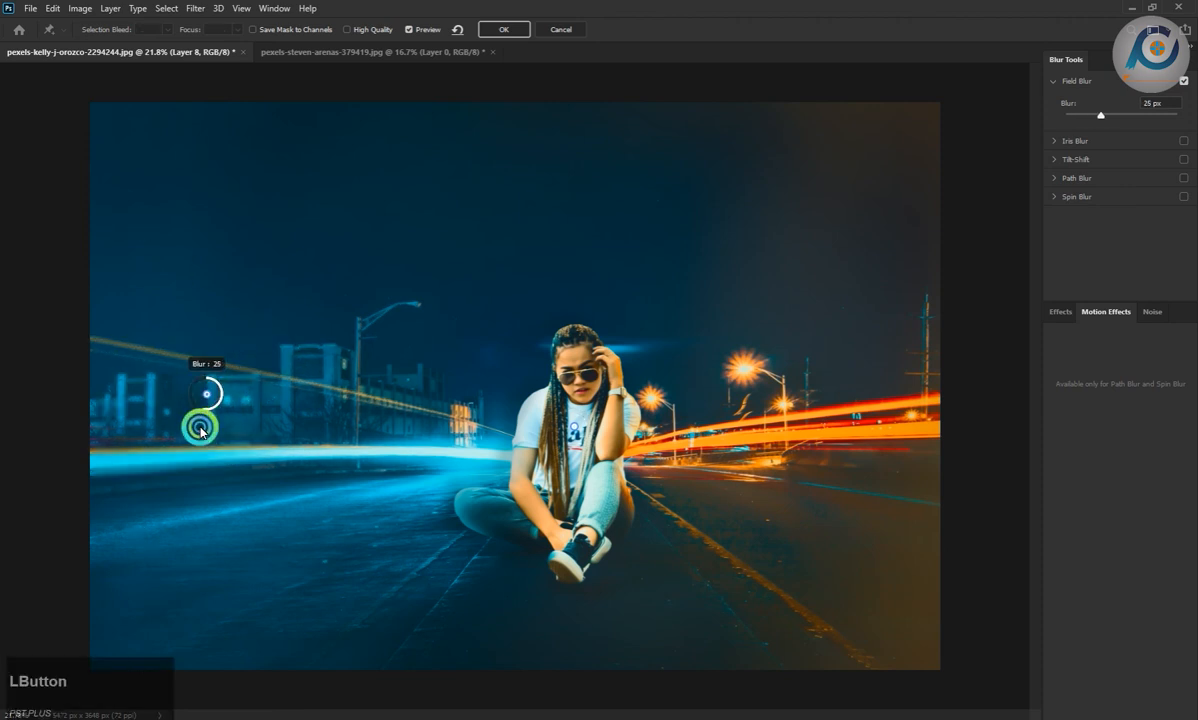
{"action": "left_click", "coordinate": [486, 399]}
{"action": "left_click_drag", "start_coordinate": [489, 412], "coordinate": [462, 400]}
{"action": "left_click", "coordinate": [206, 394]}
{"action": "left_click_drag", "start_coordinate": [208, 407], "coordinate": [217, 410]}
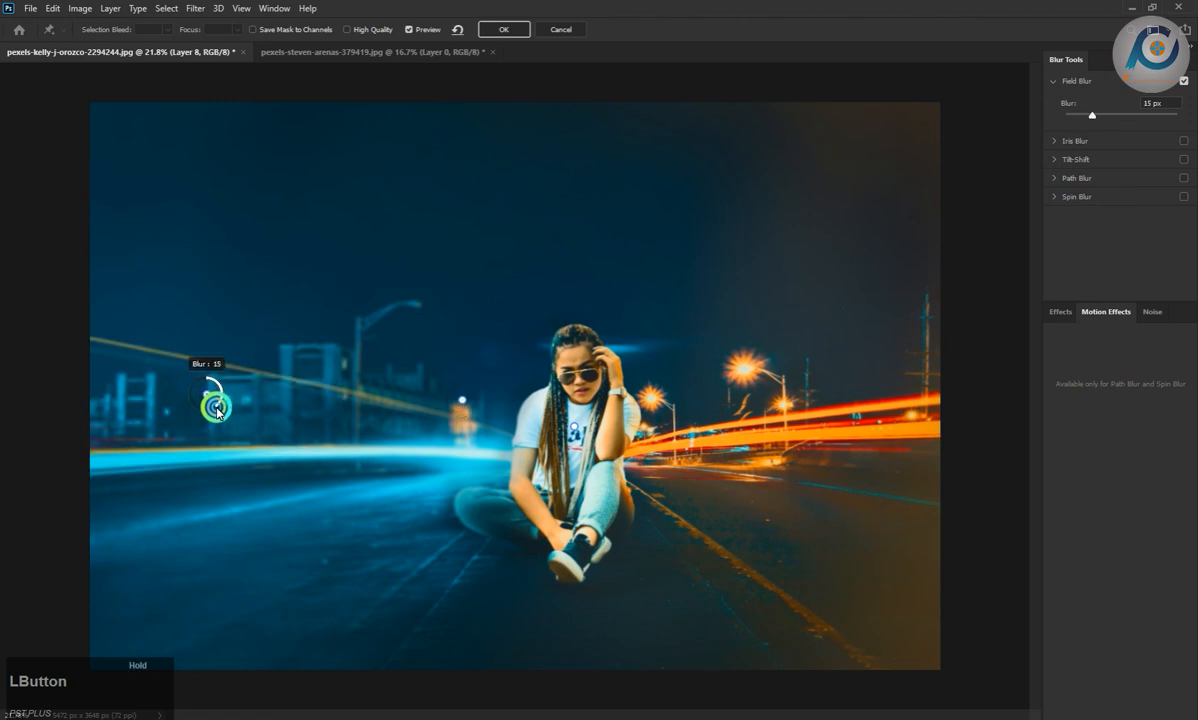
- Add Field Blur pins on the light trails by the woman's arm and beside her knee, setting the pins nearest her to 0 px
{"action": "left_click_drag", "start_coordinate": [668, 445], "coordinate": [633, 424]}
{"action": "left_click", "coordinate": [632, 437]}
{"action": "key", "text": "ctrl+z"}
{"action": "left_click", "coordinate": [661, 435]}
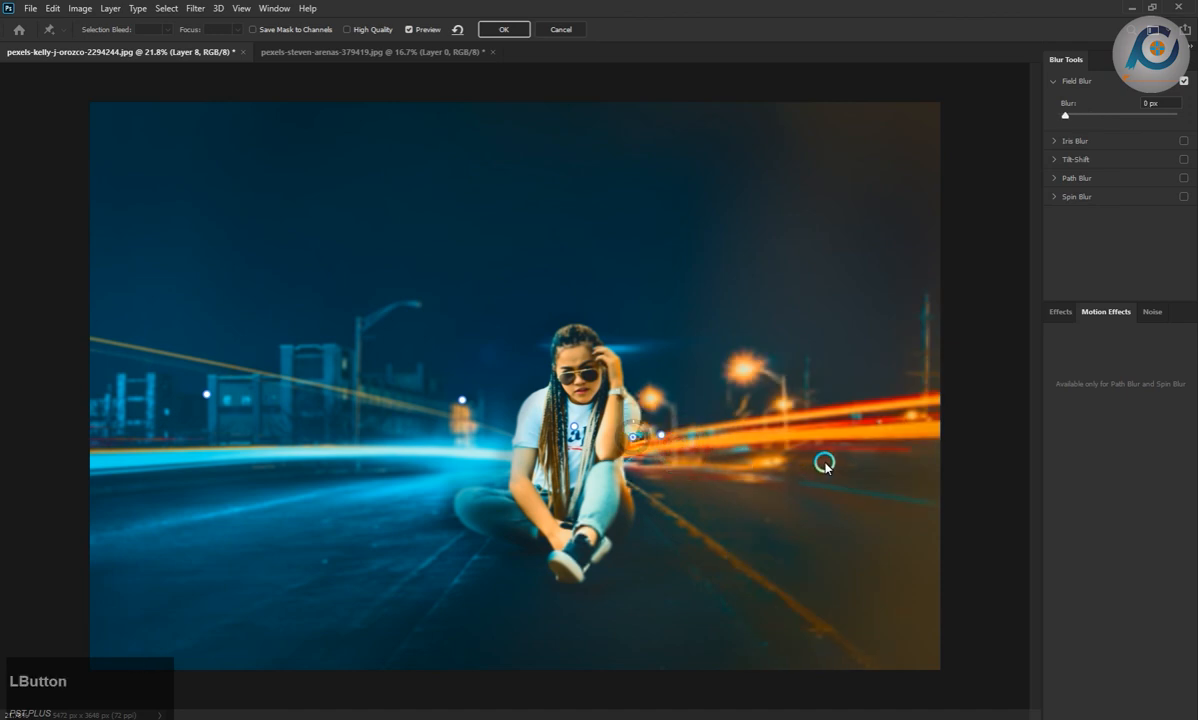
{"action": "left_click", "coordinate": [645, 535]}
{"action": "left_click_drag", "start_coordinate": [647, 537], "coordinate": [632, 508]}
- Place a Field Blur pin on the road just below the woman's shoe and set it to 0 px blur
{"action": "left_click", "coordinate": [565, 592]}
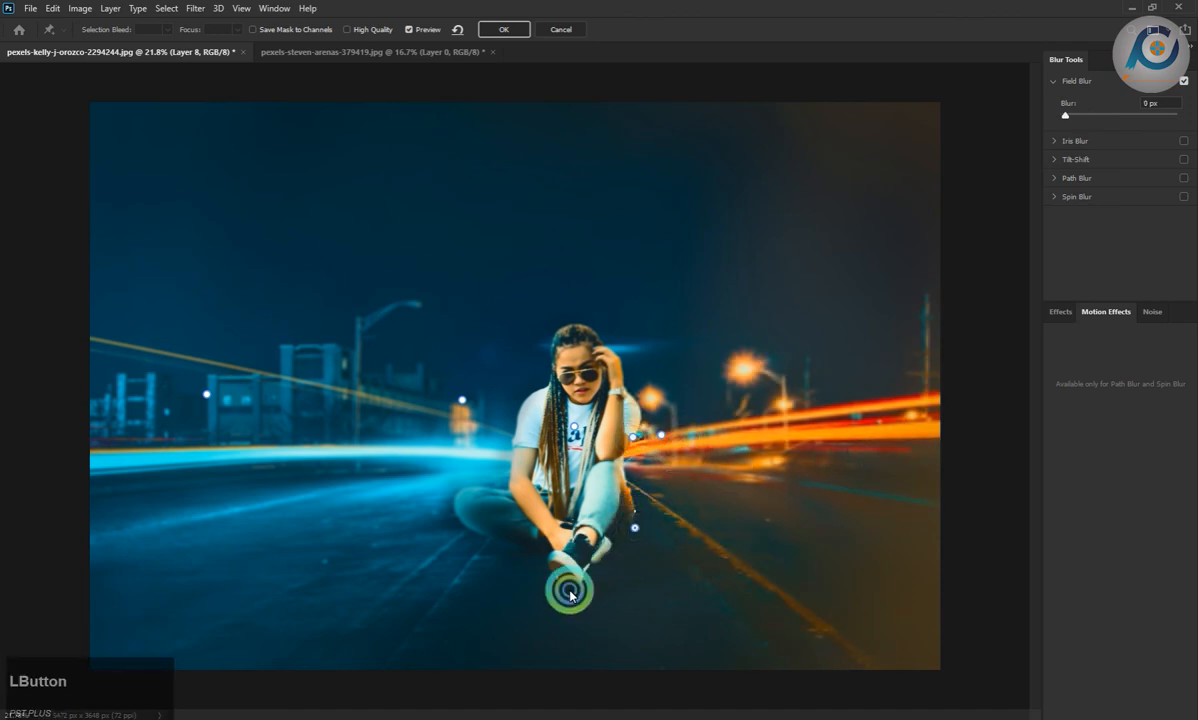
{"action": "left_click_drag", "start_coordinate": [575, 602], "coordinate": [567, 571]}
{"action": "left_click", "coordinate": [548, 574]}
{"action": "key", "text": "ctrl+z"}
- Add Field Blur pins along the near road edge, at 0 px by the yellow line, and at 19 px on the road below the orange trails
{"action": "left_click", "coordinate": [437, 646]}
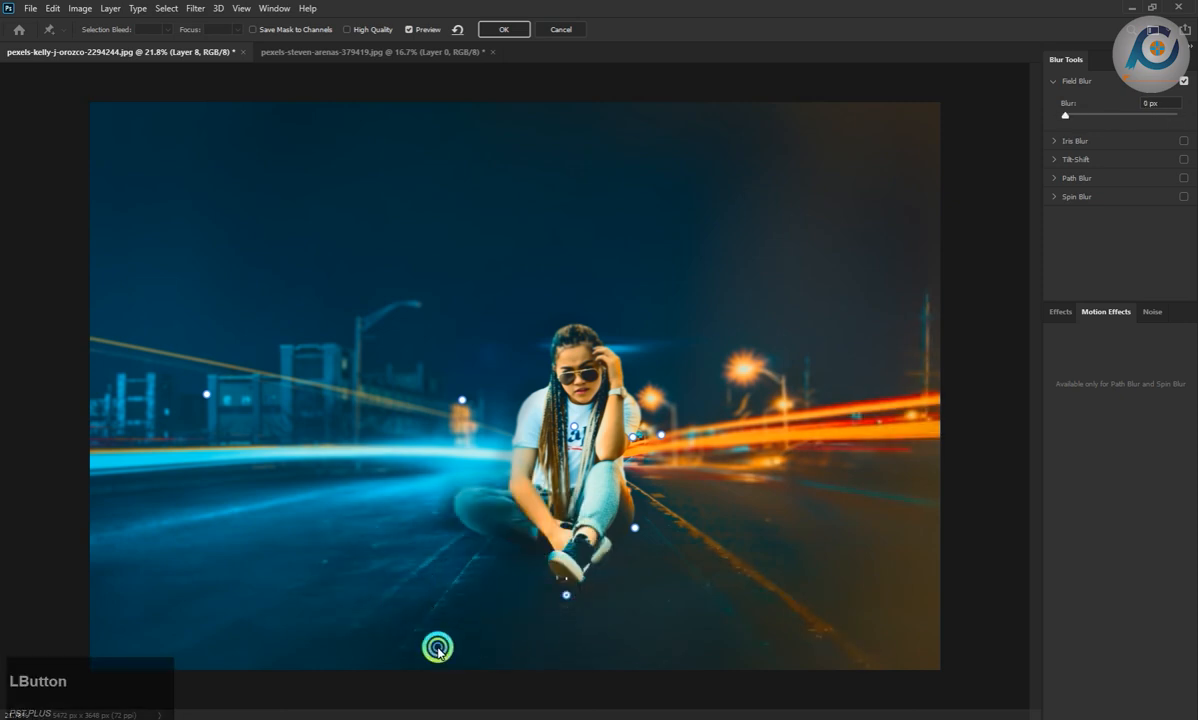
{"action": "left_click_drag", "start_coordinate": [448, 657], "coordinate": [440, 629]}
{"action": "left_click", "coordinate": [729, 656]}
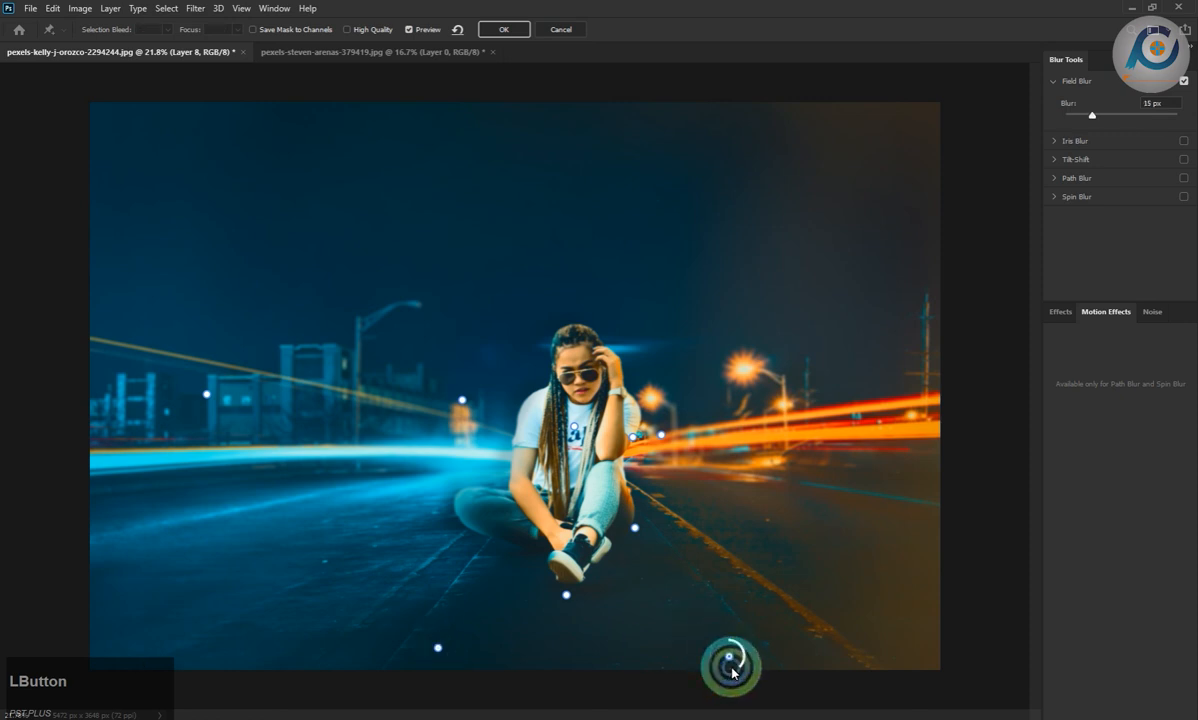
{"action": "left_click_drag", "start_coordinate": [735, 667], "coordinate": [726, 643]}
{"action": "left_click", "coordinate": [714, 538]}
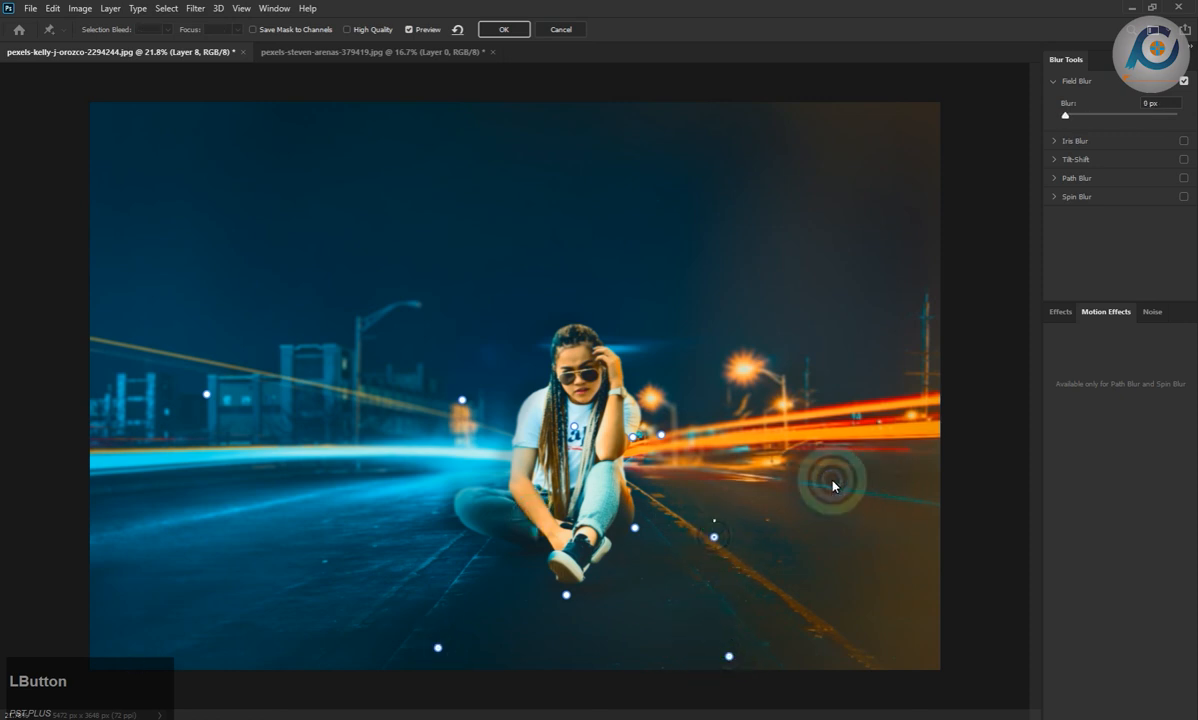
{"action": "left_click", "coordinate": [800, 488]}
{"action": "left_click_drag", "start_coordinate": [800, 490], "coordinate": [797, 495]}
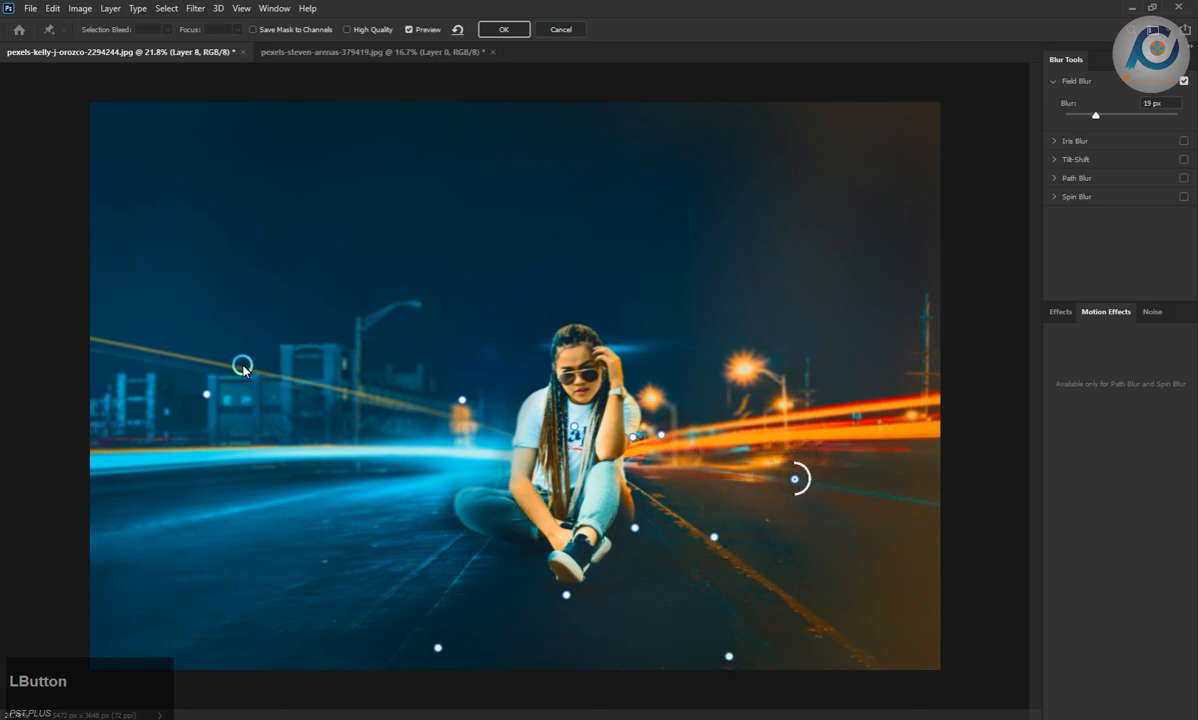
- Add Field Blur pins across the sky, using 19 px above the orange streetlights, 35 px high over the woman and 1 px just above her head
{"action": "left_click", "coordinate": [340, 320]}
{"action": "left_click", "coordinate": [744, 283]}
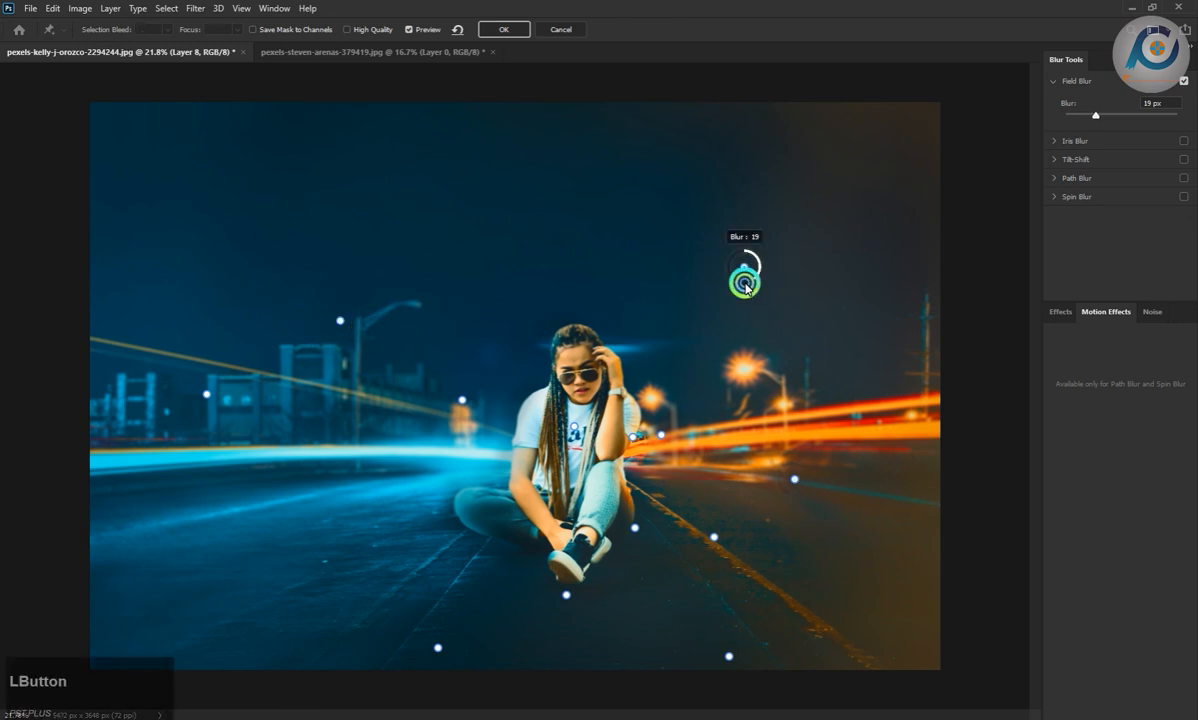
{"action": "left_click", "coordinate": [560, 190]}
{"action": "left_click_drag", "start_coordinate": [554, 209], "coordinate": [556, 210]}
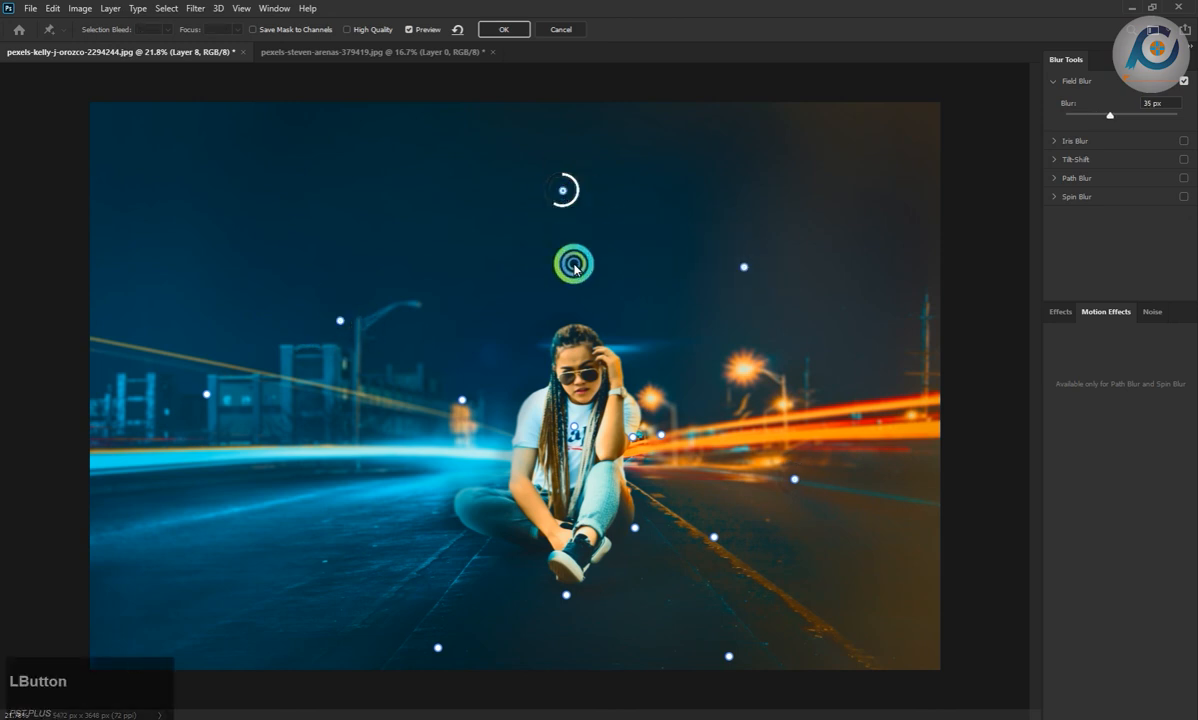
{"action": "left_click_drag", "start_coordinate": [576, 268], "coordinate": [573, 302]}
{"action": "left_click", "coordinate": [748, 378]}
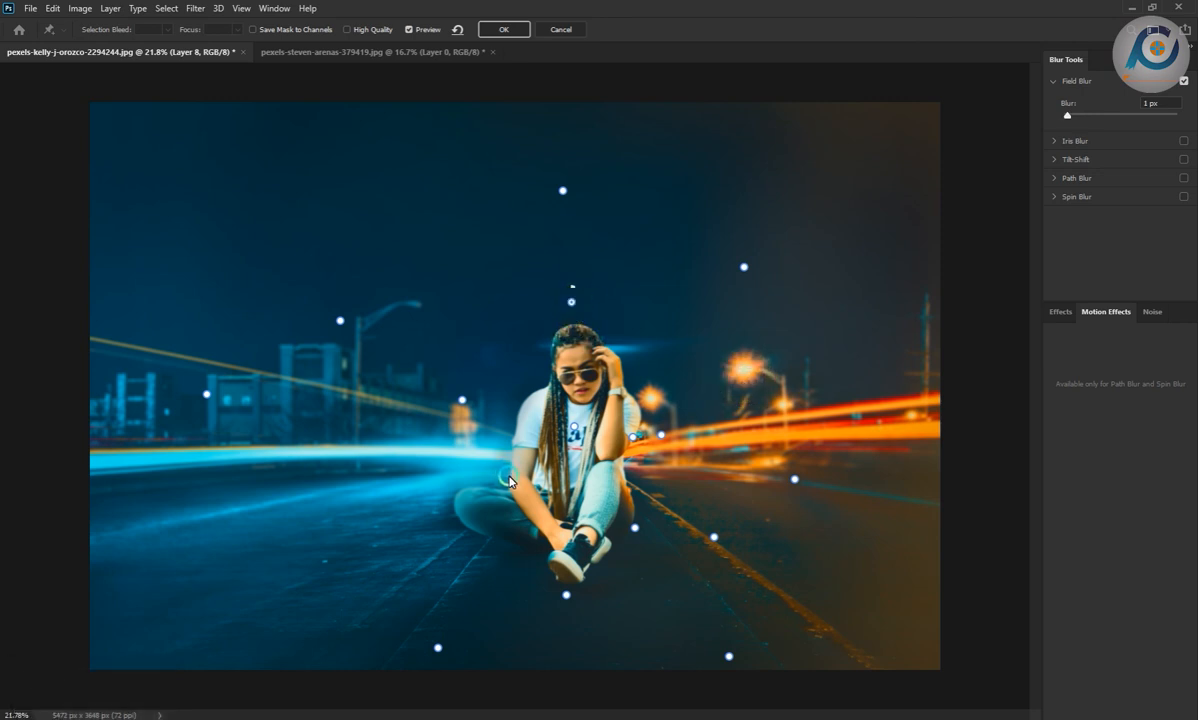